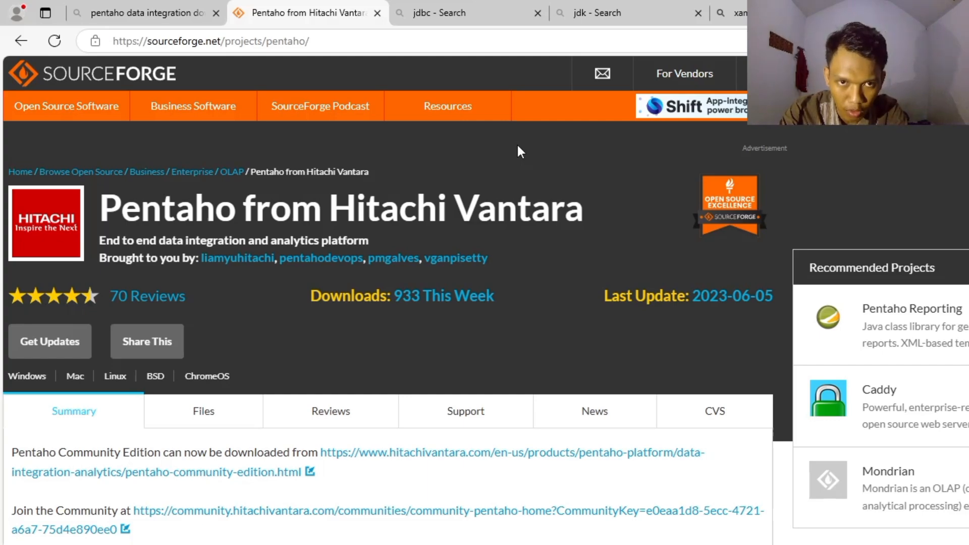
- Review the open JDBC, JDK and XAMPP download search pages in the browser
{"action": "left_click", "coordinate": [482, 7]}
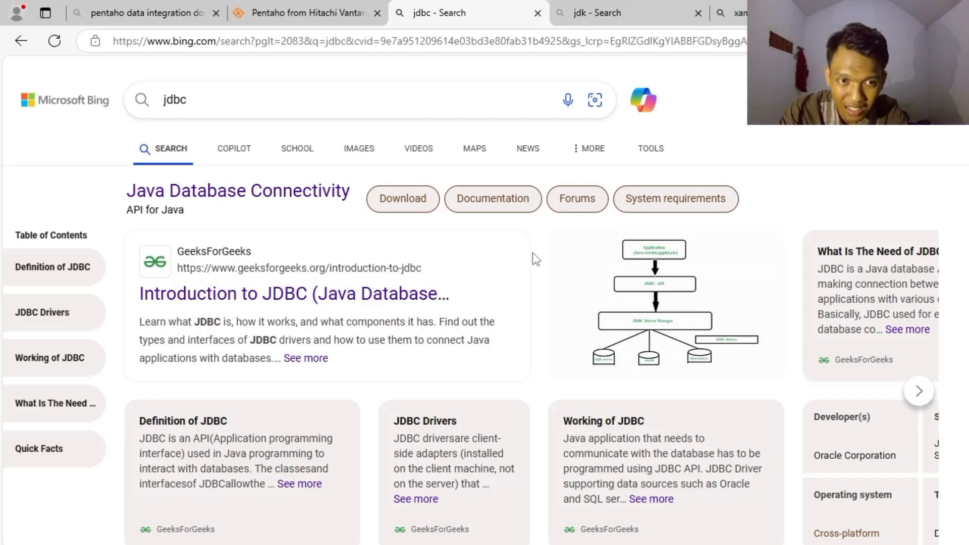
{"action": "left_click", "coordinate": [577, 4]}
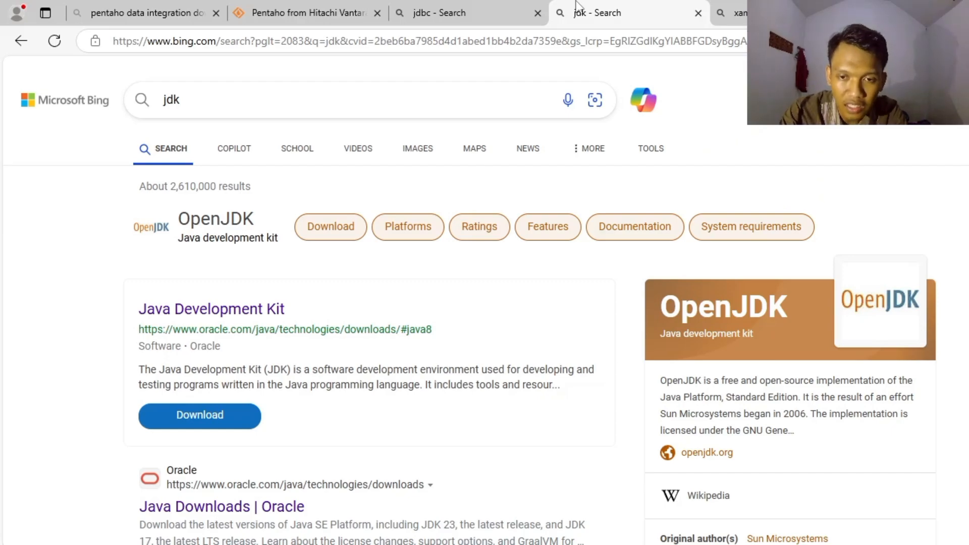
{"action": "left_click", "coordinate": [726, 8]}
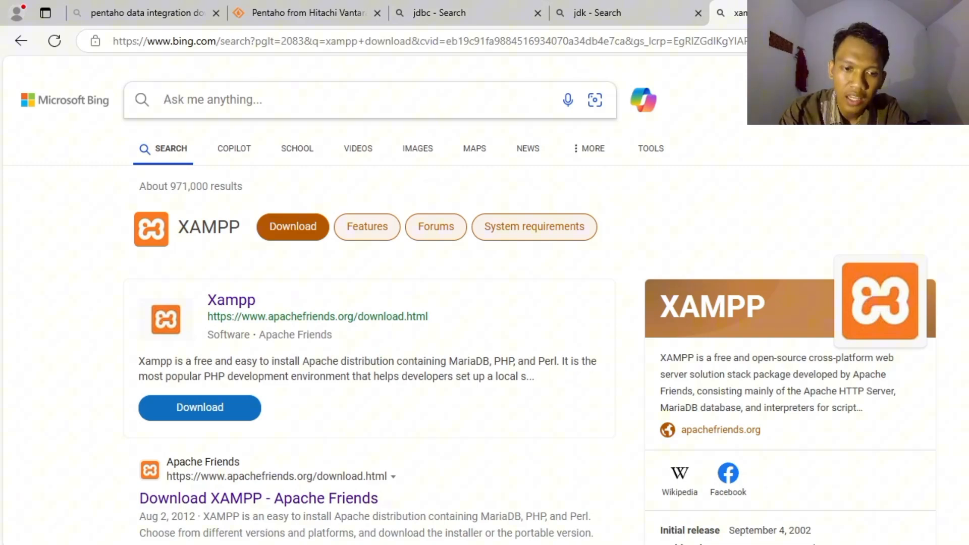
- Switch to File Explorer and look through the data-integration folder on Local Disk (C:)
{"action": "left_click", "coordinate": [391, 538]}
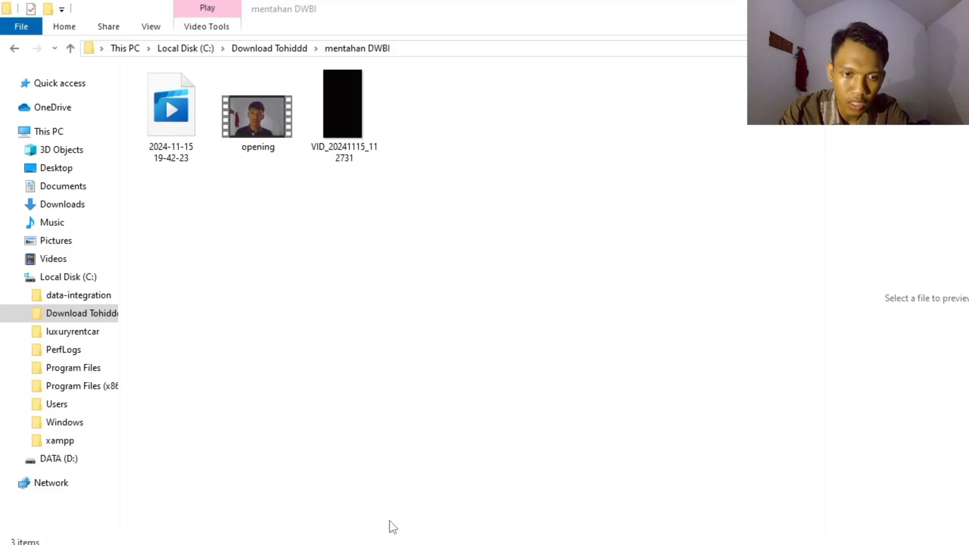
{"action": "left_click", "coordinate": [89, 303]}
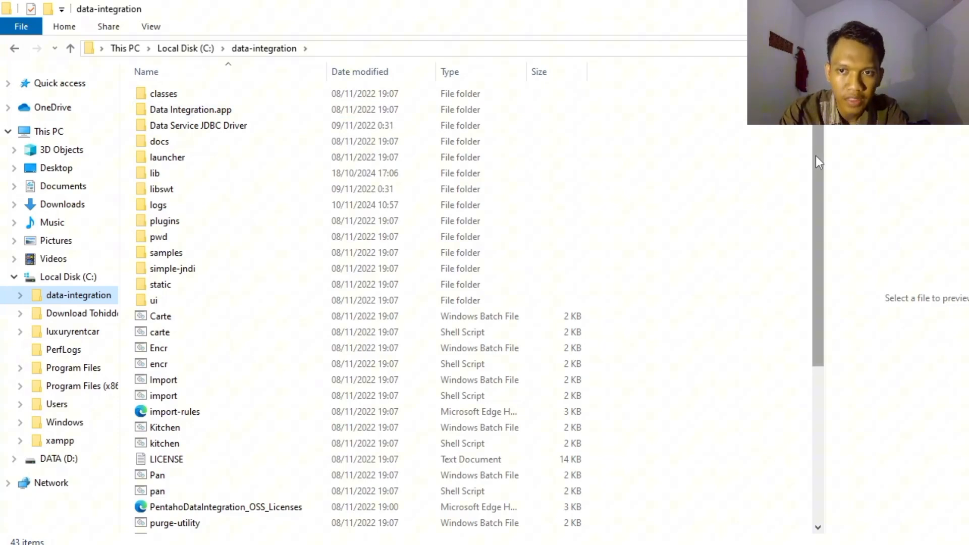
{"action": "left_click_drag", "start_coordinate": [817, 191], "coordinate": [829, 135]}
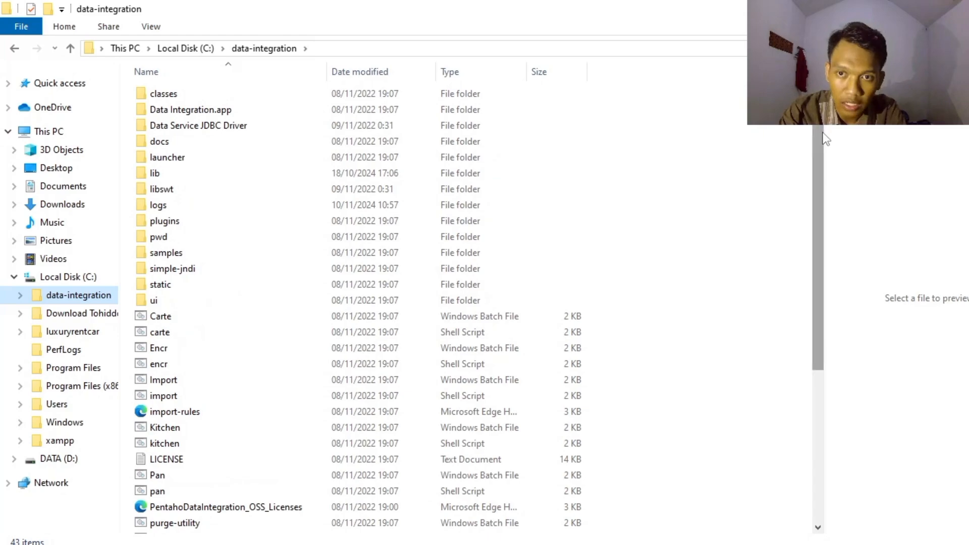
{"action": "scroll", "coordinate": [825, 140], "scroll_direction": "down", "scroll_amount": 4}
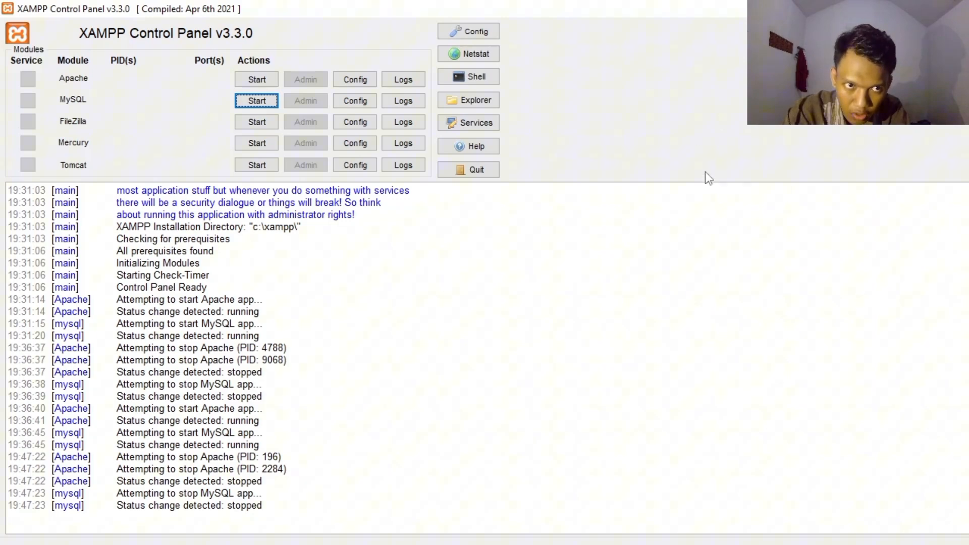
- Start the Apache and MySQL modules in the XAMPP Control Panel
{"action": "left_click", "coordinate": [265, 80]}
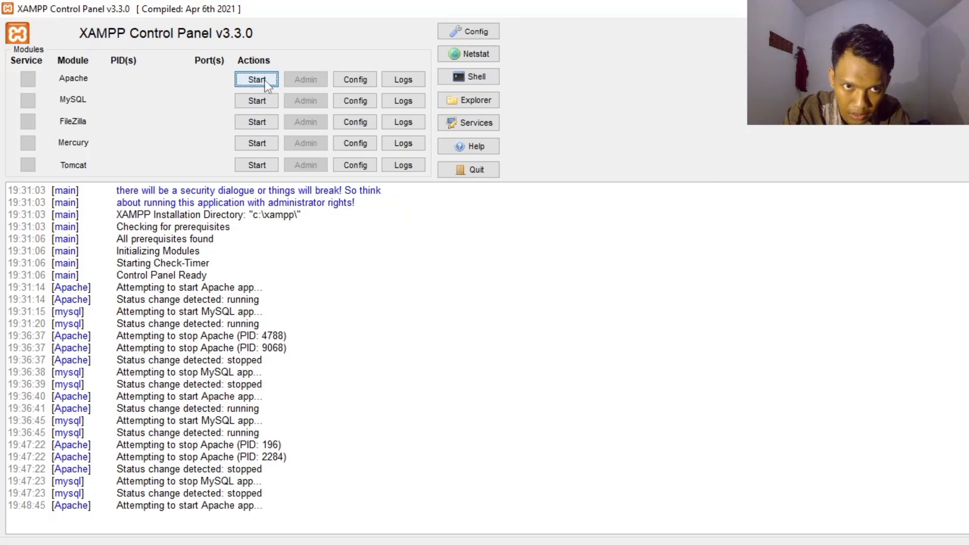
{"action": "left_click", "coordinate": [267, 93]}
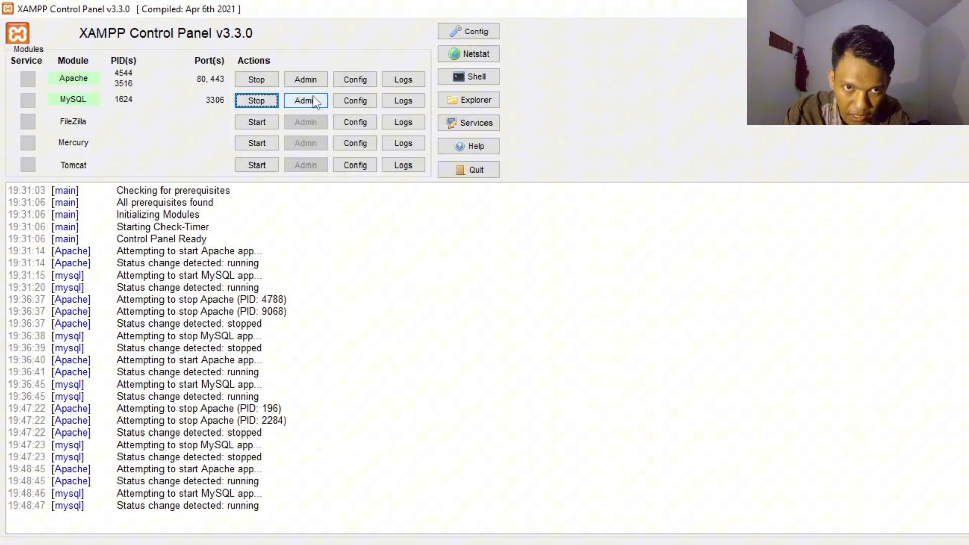
- Open phpMyAdmin from the MySQL module and examine the tables of the phi_minimart database
{"action": "left_click", "coordinate": [313, 100]}
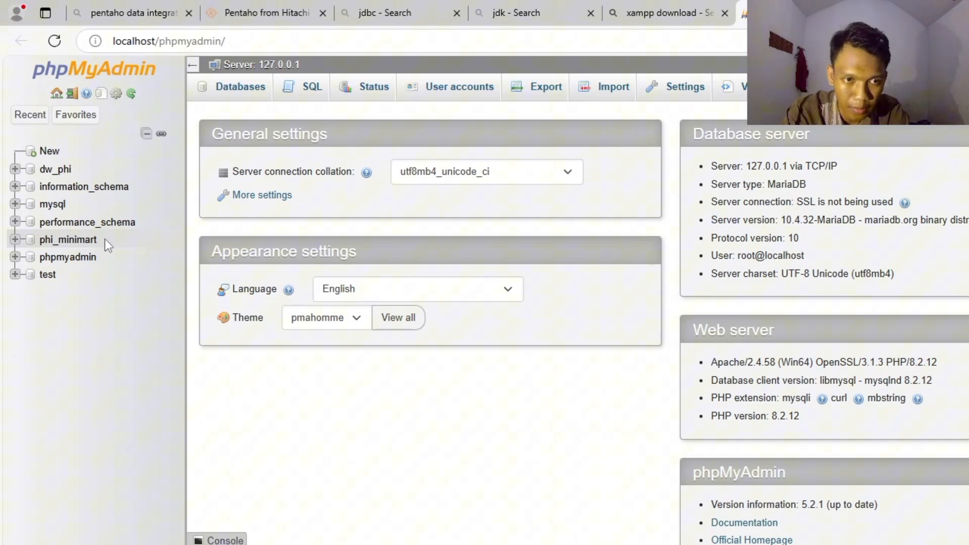
{"action": "left_click", "coordinate": [15, 239]}
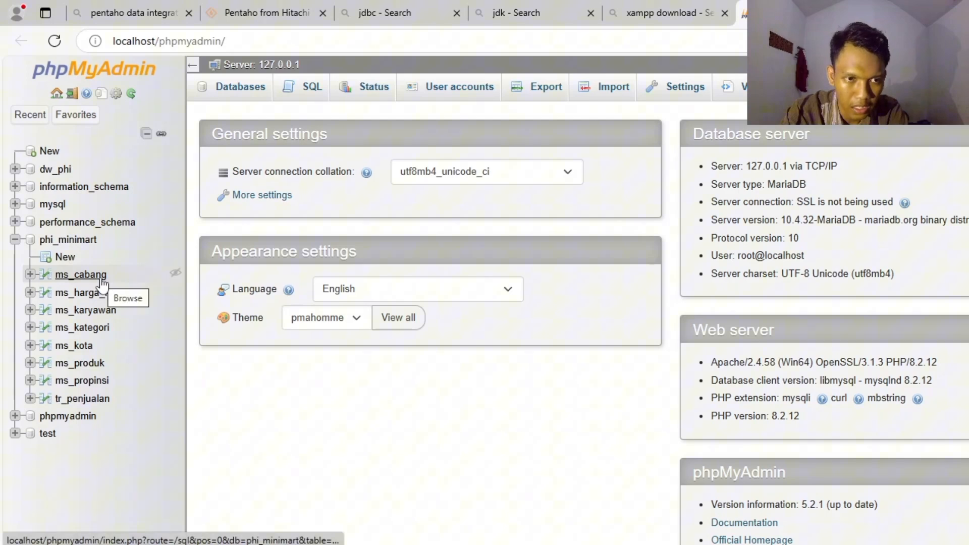
{"action": "left_click", "coordinate": [15, 241]}
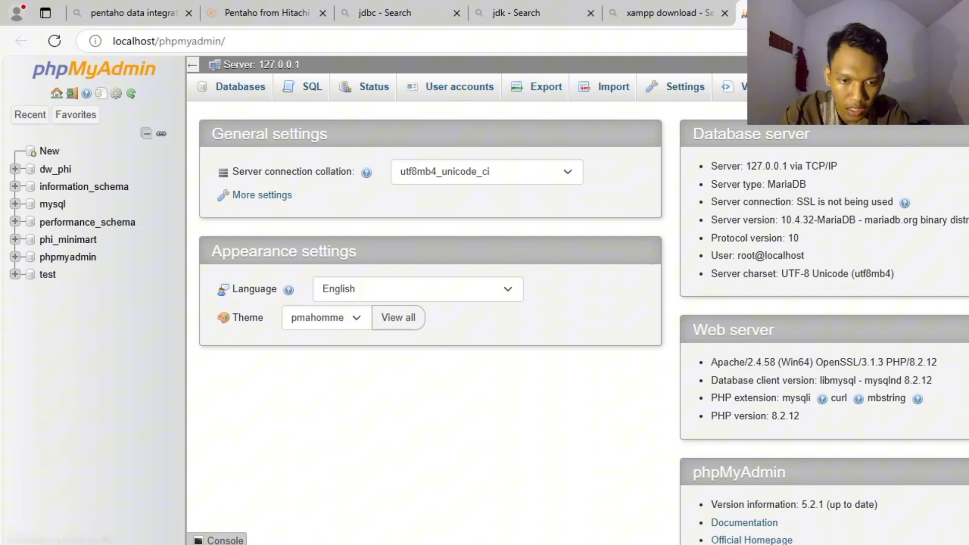
- Launch Spoon from its Windows batch file in the C: drive's data-integration folder using File Explorer
{"action": "left_click", "coordinate": [385, 527]}
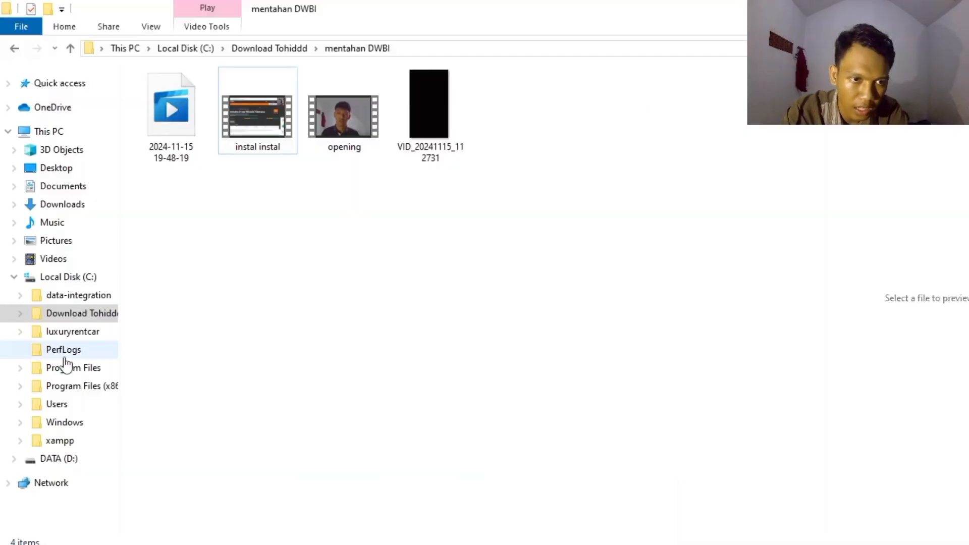
{"action": "left_click", "coordinate": [76, 299]}
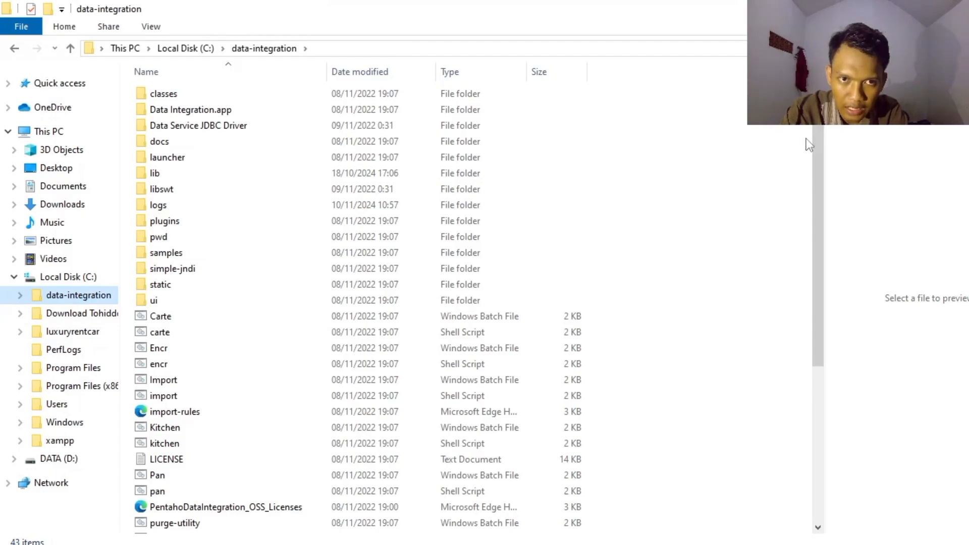
{"action": "left_click_drag", "start_coordinate": [820, 128], "coordinate": [818, 312]}
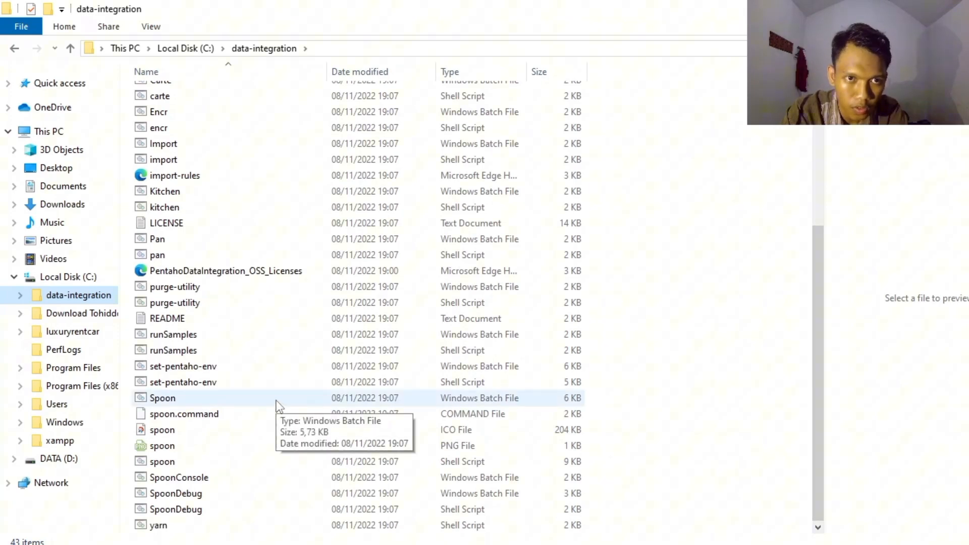
{"action": "left_click", "coordinate": [213, 404]}
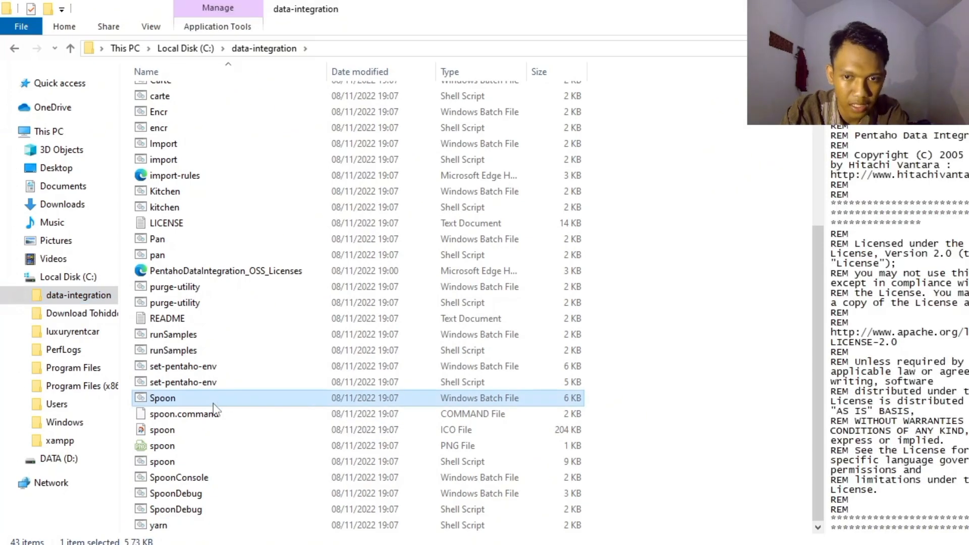
{"action": "double_click", "coordinate": [212, 400]}
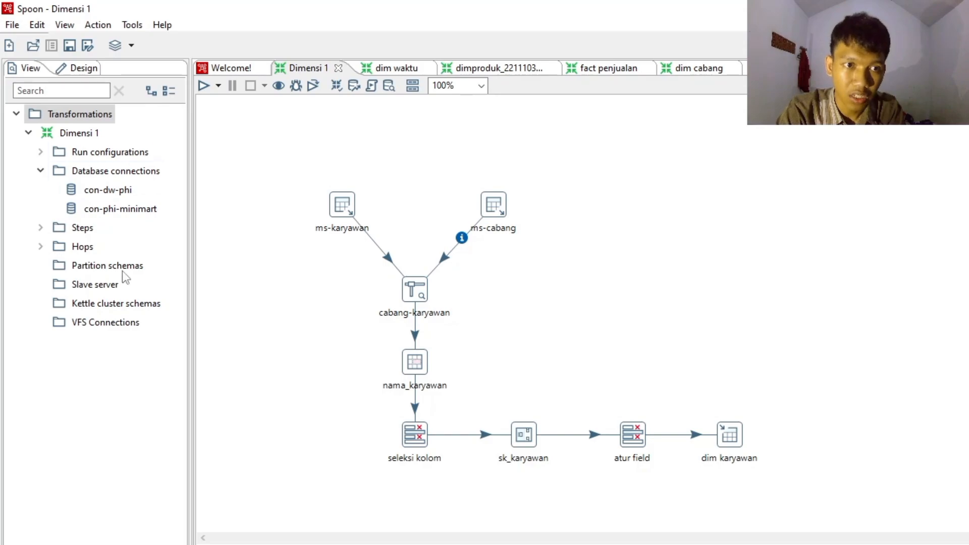
- Review the settings of the con-phi-minimart database connection, leaving them as they are
{"action": "left_click", "coordinate": [140, 211]}
{"action": "right_click", "coordinate": [140, 211]}
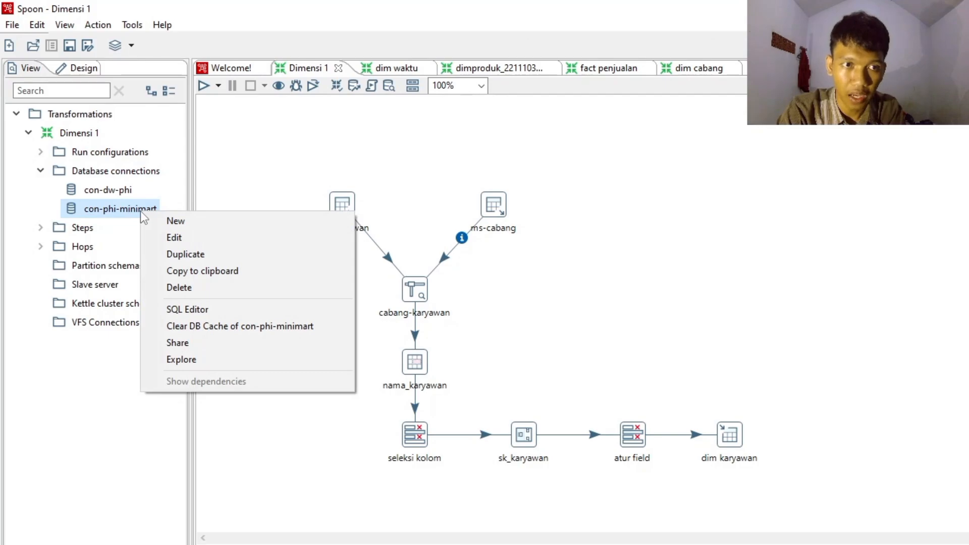
{"action": "left_click", "coordinate": [193, 235]}
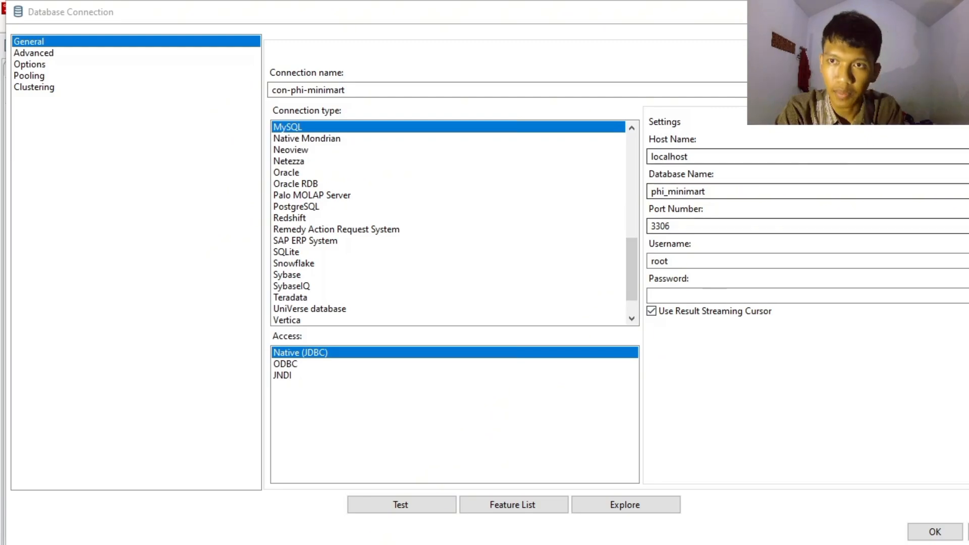
{"action": "left_click", "coordinate": [959, 12]}
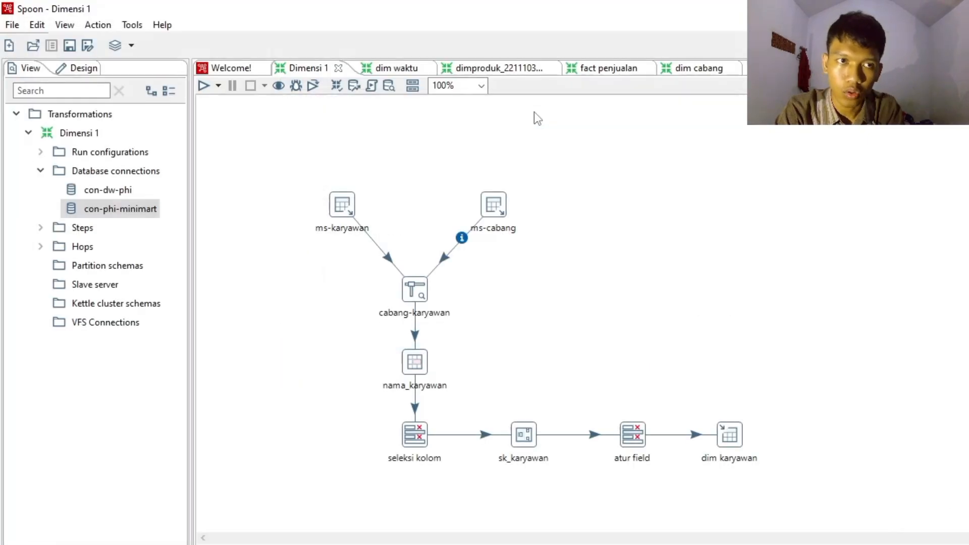
- Open the con-dw-phi database connection, test it, and accept its settings
{"action": "left_click", "coordinate": [119, 192]}
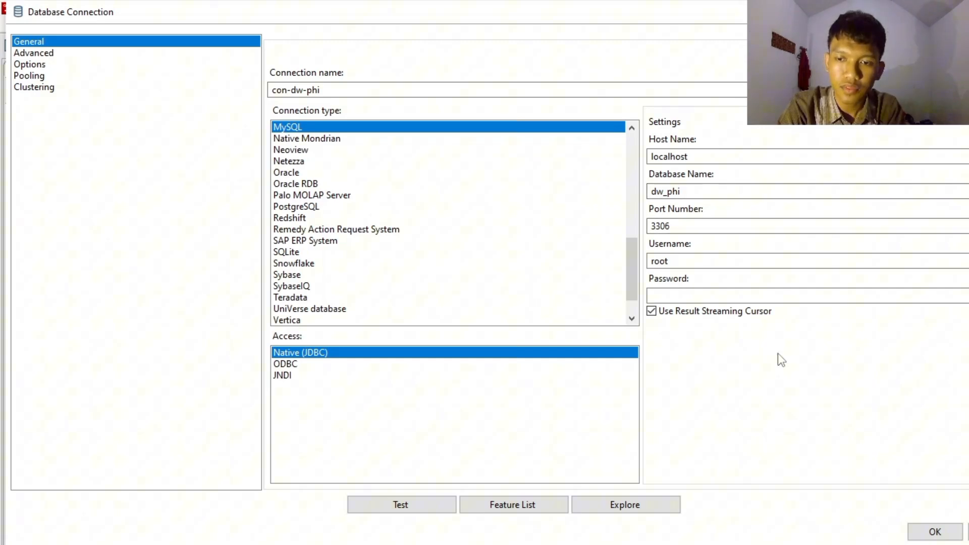
{"action": "left_click", "coordinate": [406, 507]}
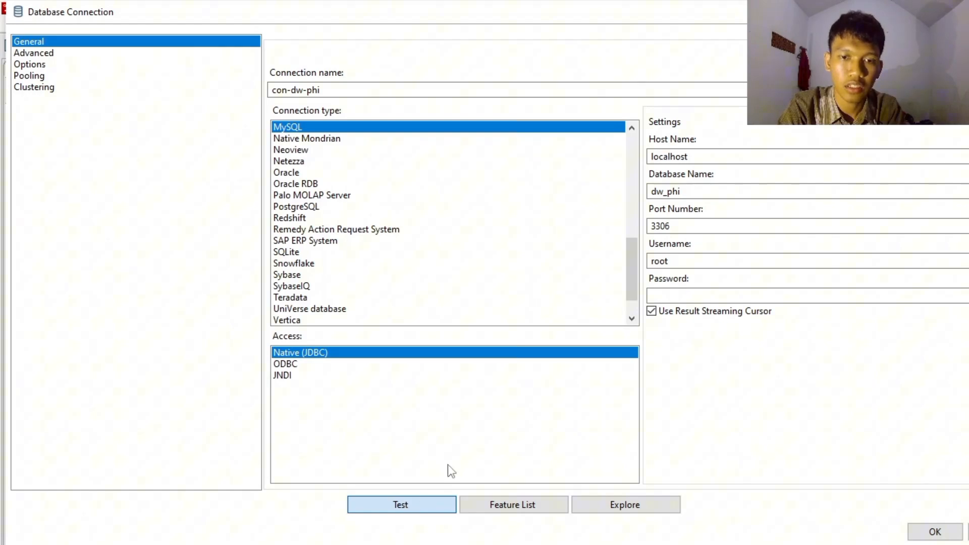
{"action": "left_click", "coordinate": [409, 503]}
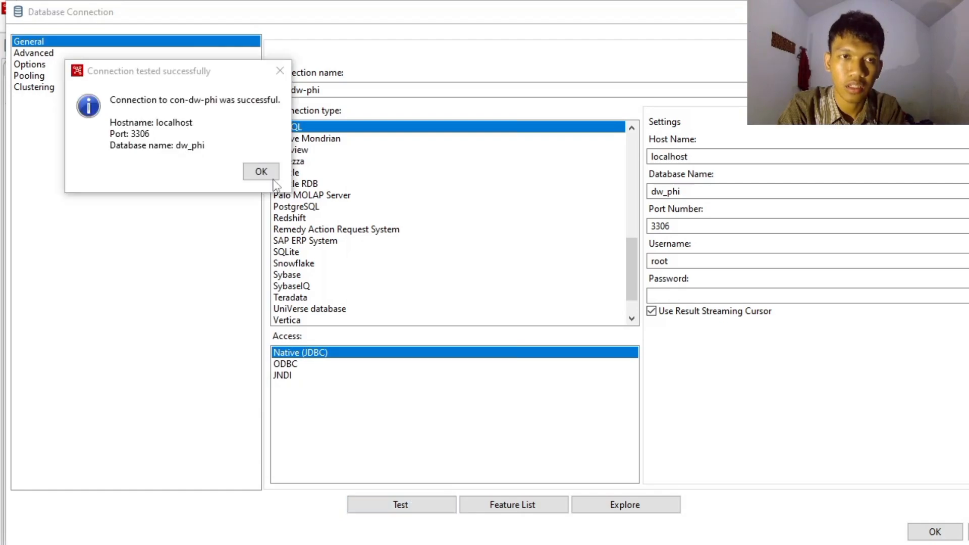
{"action": "left_click", "coordinate": [270, 175]}
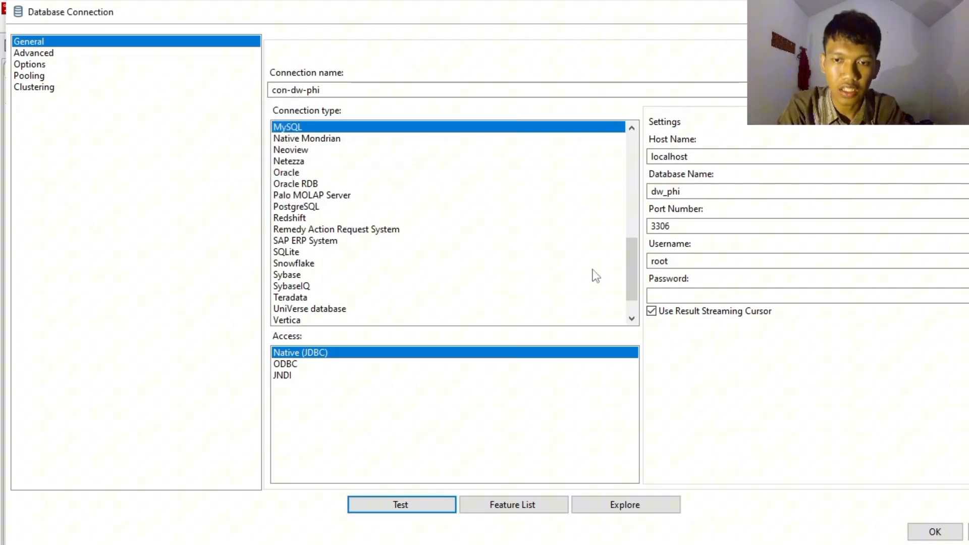
{"action": "left_click", "coordinate": [934, 531]}
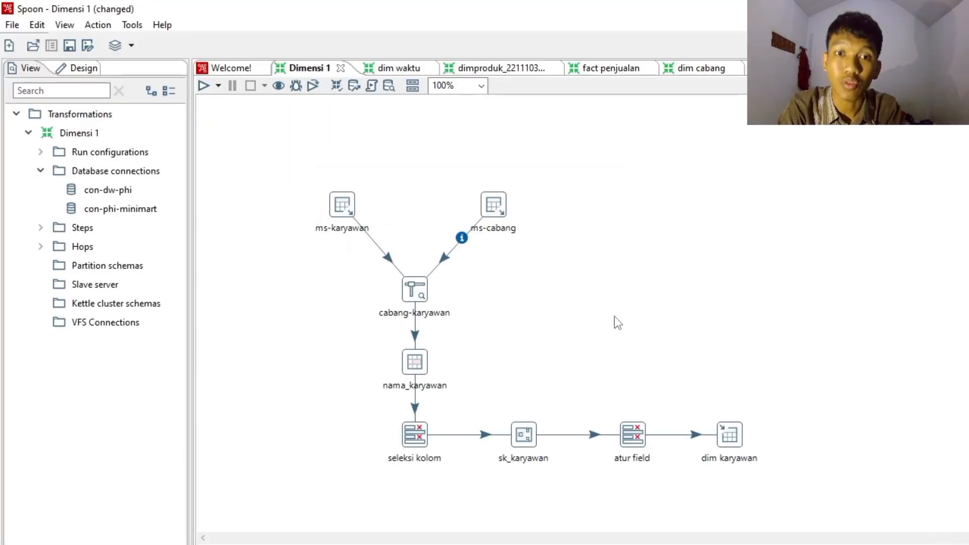
- Place a Table input step from the Input category on the Dimensi 1 canvas, to the left of cabang-karyawan
{"action": "mouse_move", "coordinate": [342, 204]}
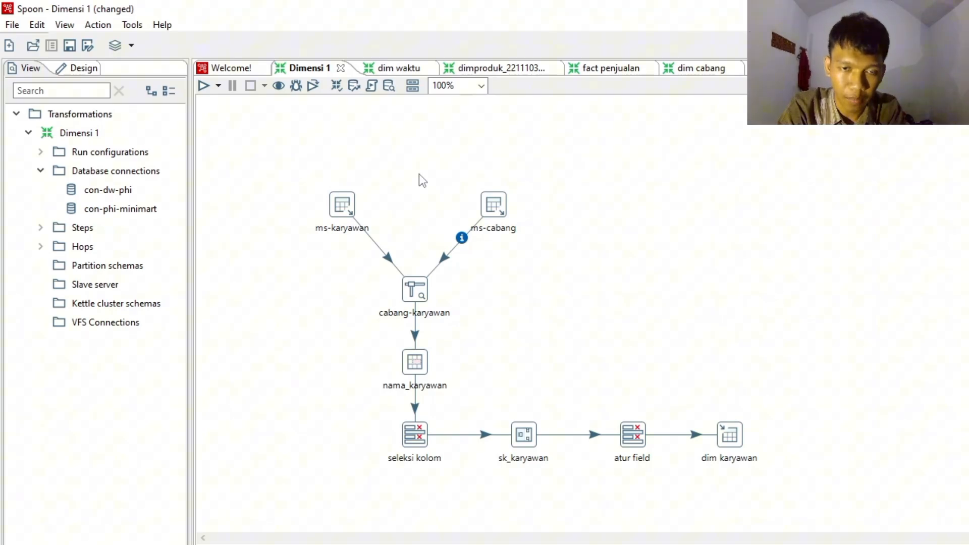
{"action": "left_click", "coordinate": [83, 69]}
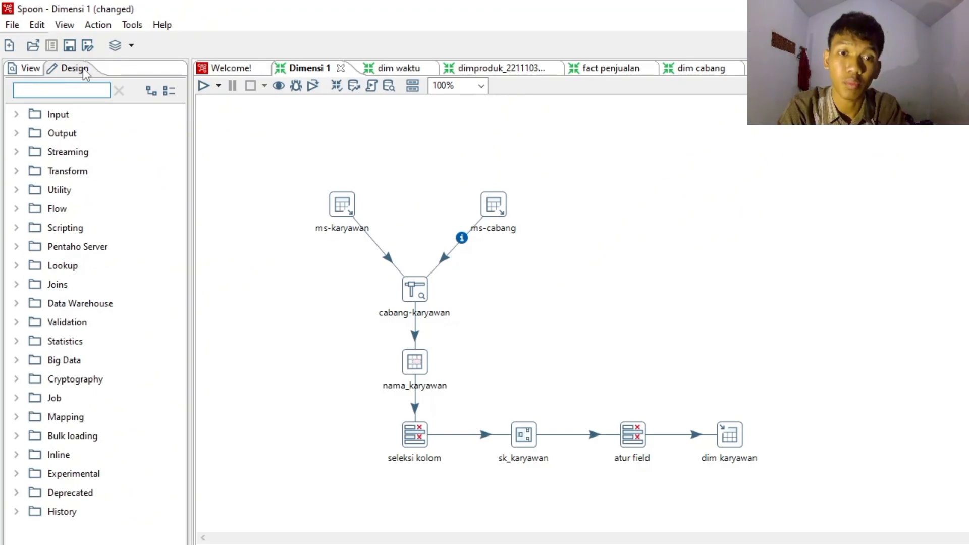
{"action": "left_click", "coordinate": [16, 115]}
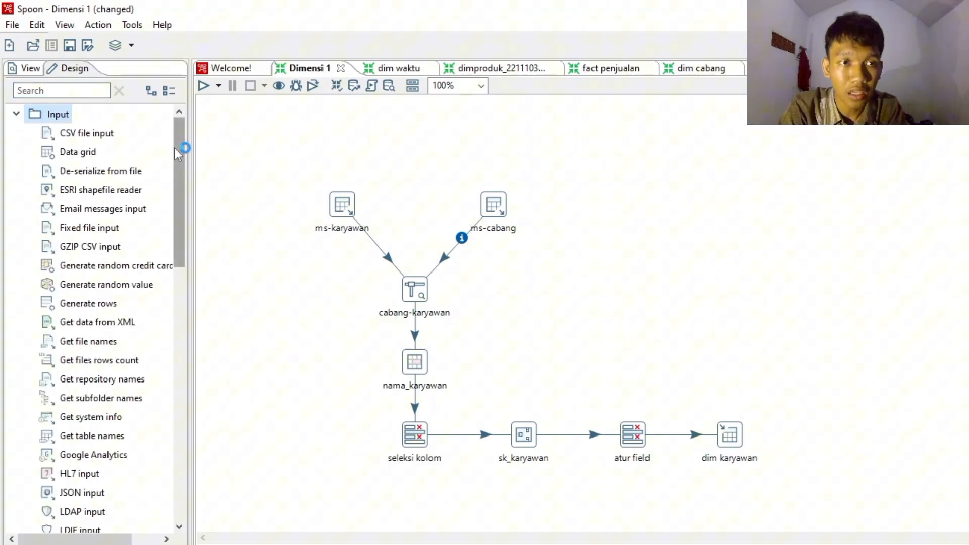
{"action": "left_click_drag", "start_coordinate": [179, 152], "coordinate": [181, 293]}
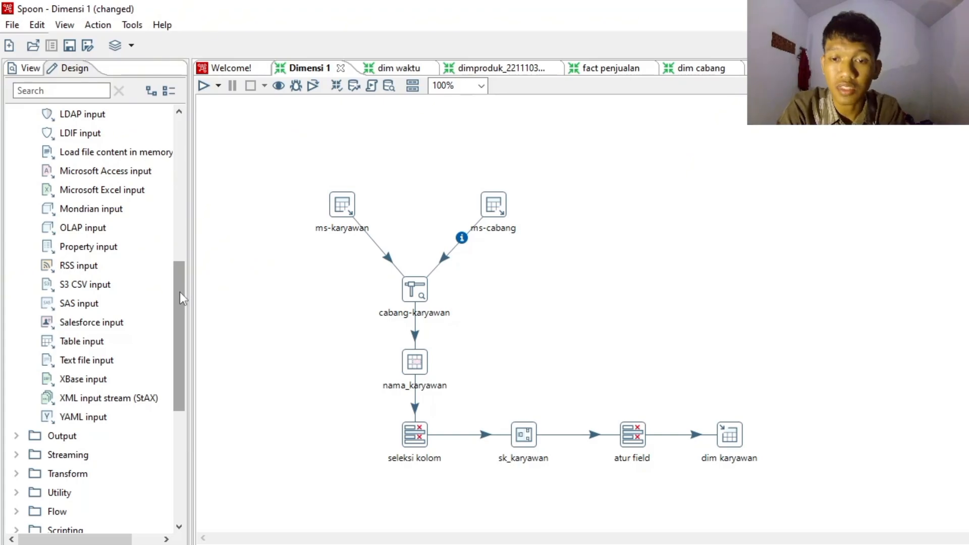
{"action": "mouse_move", "coordinate": [180, 292]}
{"action": "left_mouse_down"}
{"action": "mouse_move", "coordinate": [193, 240]}
{"action": "mouse_move", "coordinate": [183, 229]}
{"action": "mouse_move", "coordinate": [186, 146]}
{"action": "mouse_move", "coordinate": [180, 277]}
{"action": "left_mouse_up"}
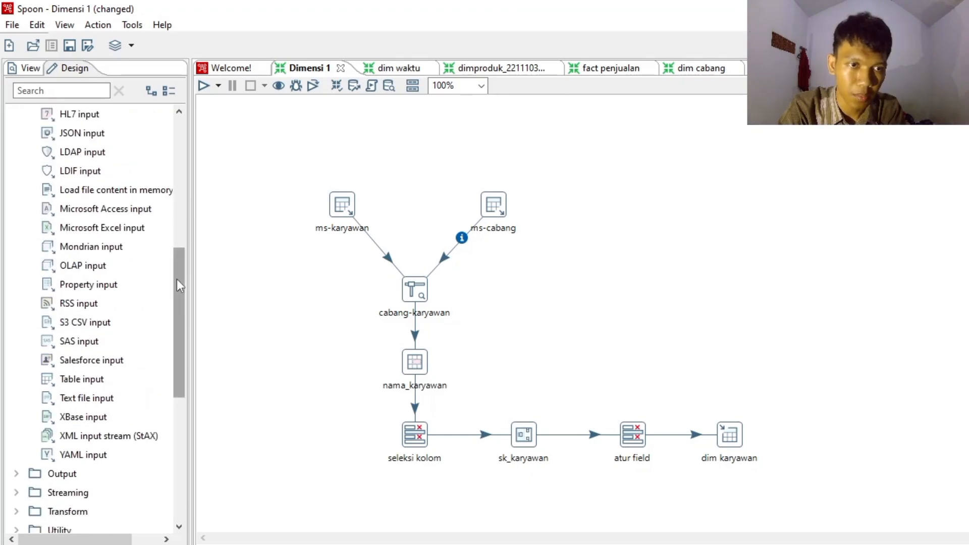
{"action": "left_click", "coordinate": [78, 386]}
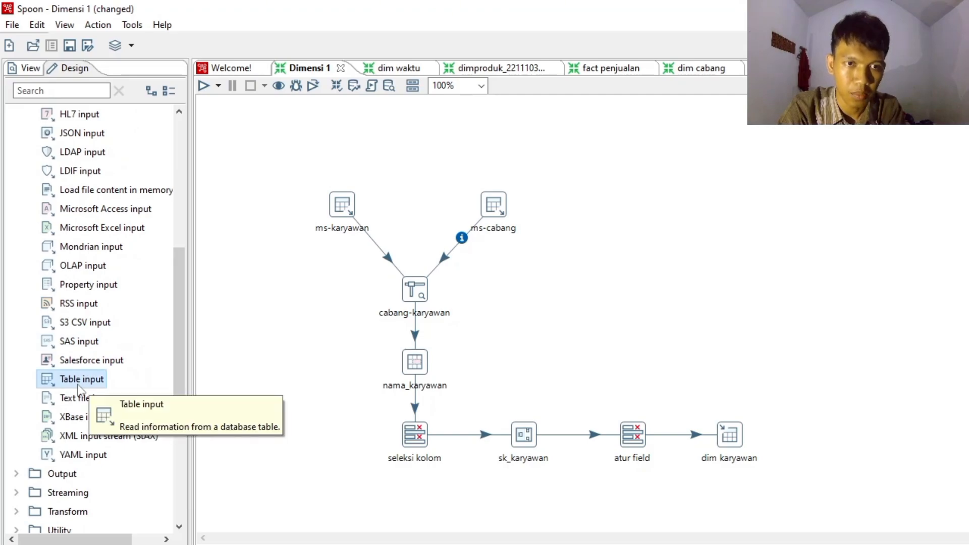
{"action": "left_click", "coordinate": [272, 302]}
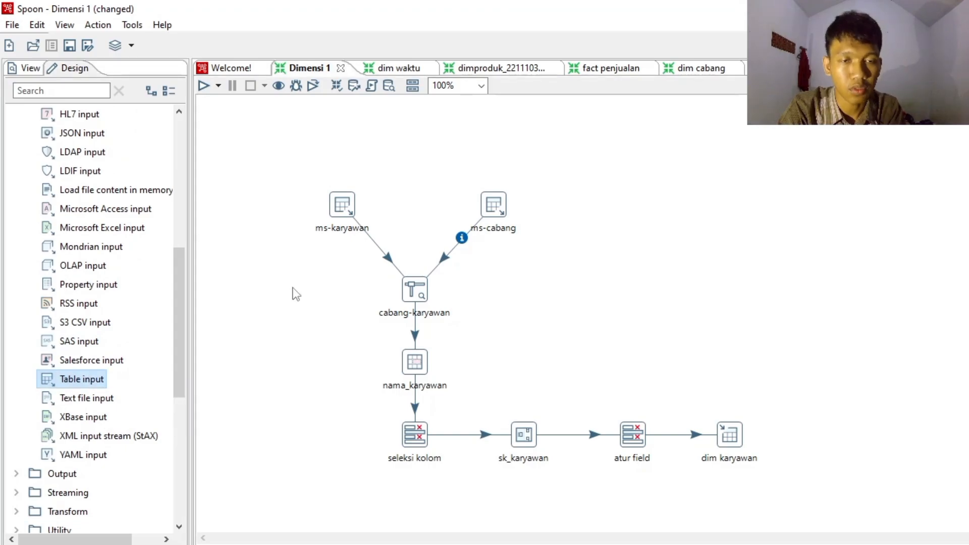
{"action": "left_click_drag", "start_coordinate": [292, 287], "coordinate": [293, 288]}
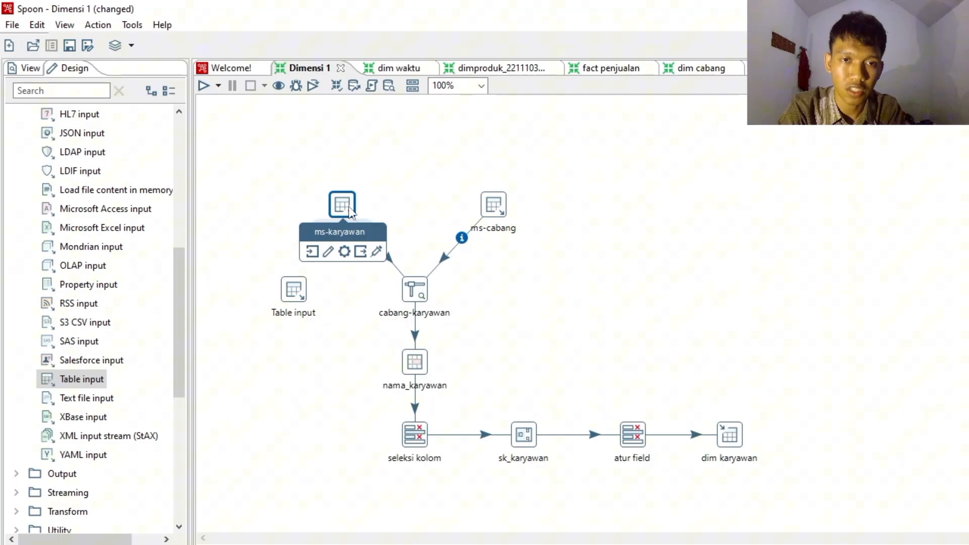
- Delete the unconnected Table input step beside cabang-karyawan from the Dimensi 1 canvas
{"action": "mouse_move", "coordinate": [305, 292]}
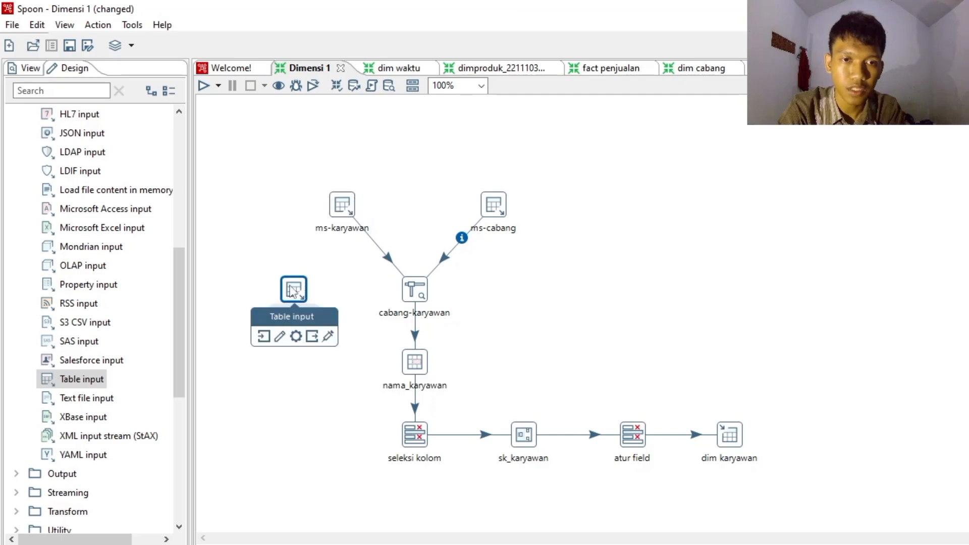
{"action": "right_click", "coordinate": [291, 290]}
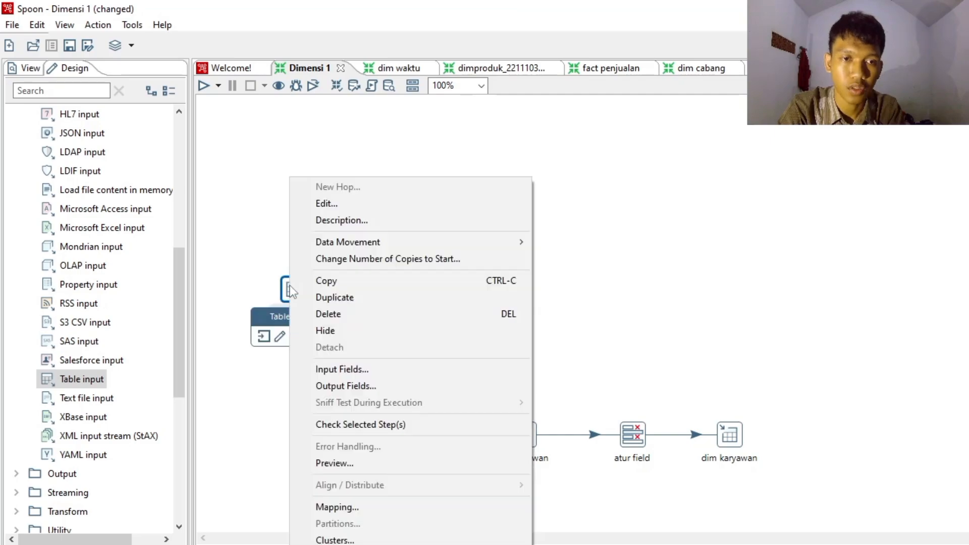
{"action": "left_click", "coordinate": [323, 314]}
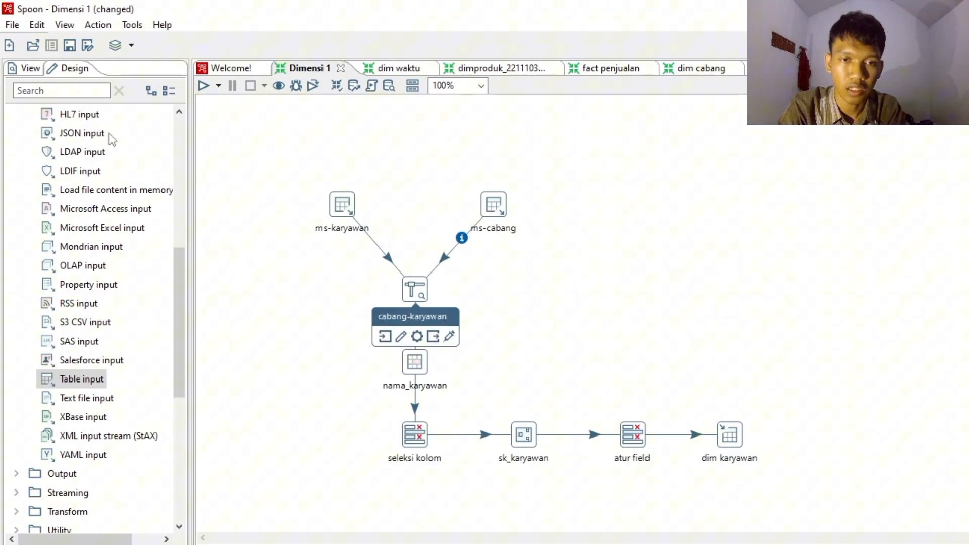
- Search the step library for "strea" and clear the search again
{"action": "left_click", "coordinate": [83, 89]}
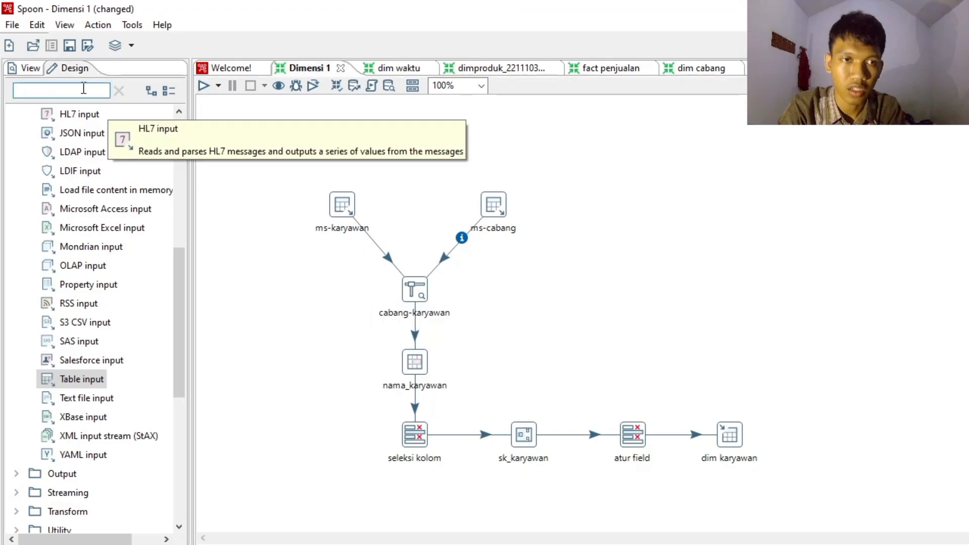
{"action": "type", "text": "s"}
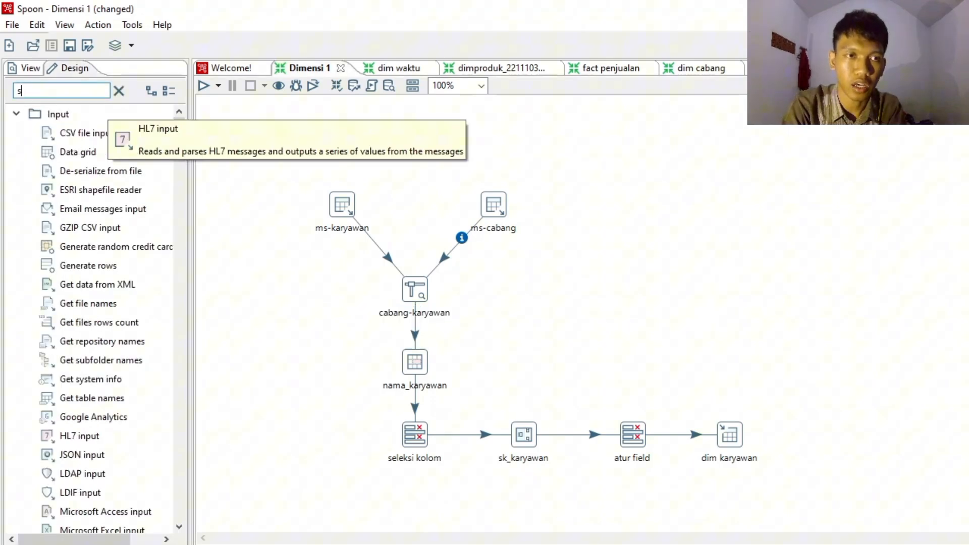
{"action": "type", "text": "tre"}
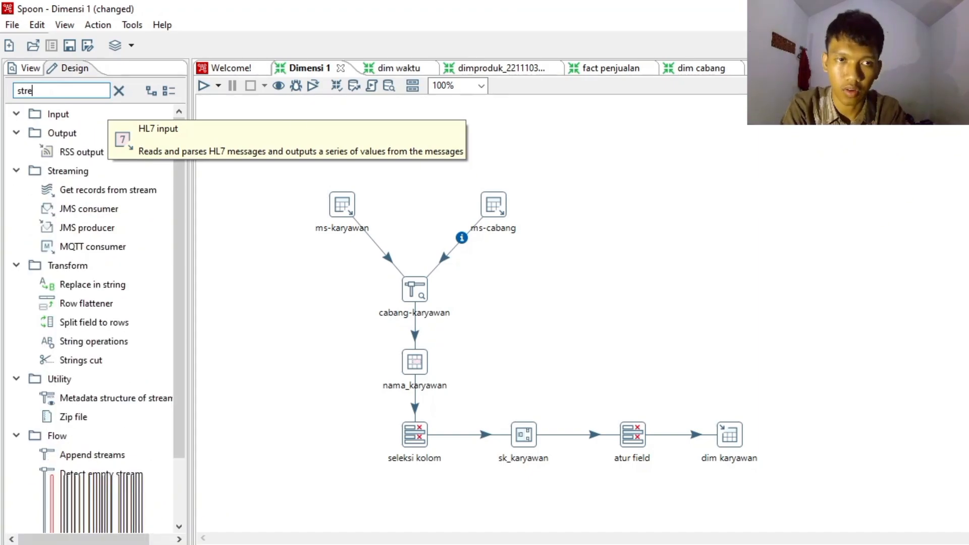
{"action": "type", "text": "a"}
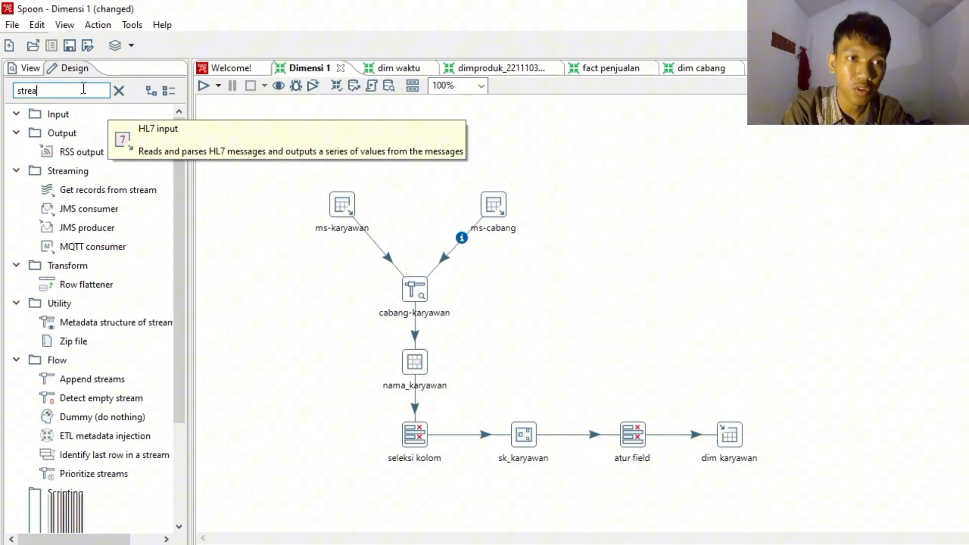
{"action": "key", "text": "BackSpace"}
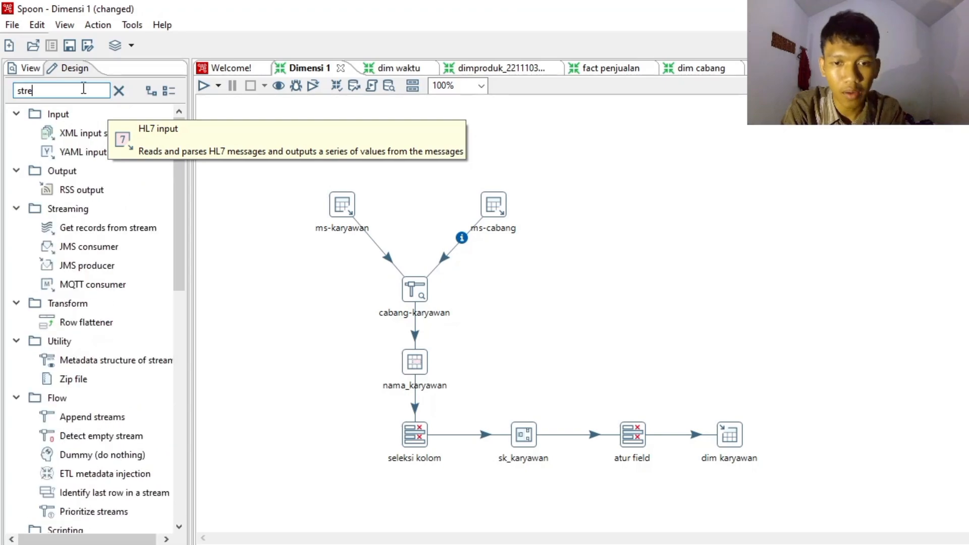
{"action": "key", "text": "BackSpace"}
{"action": "key", "text": "BackSpace"}
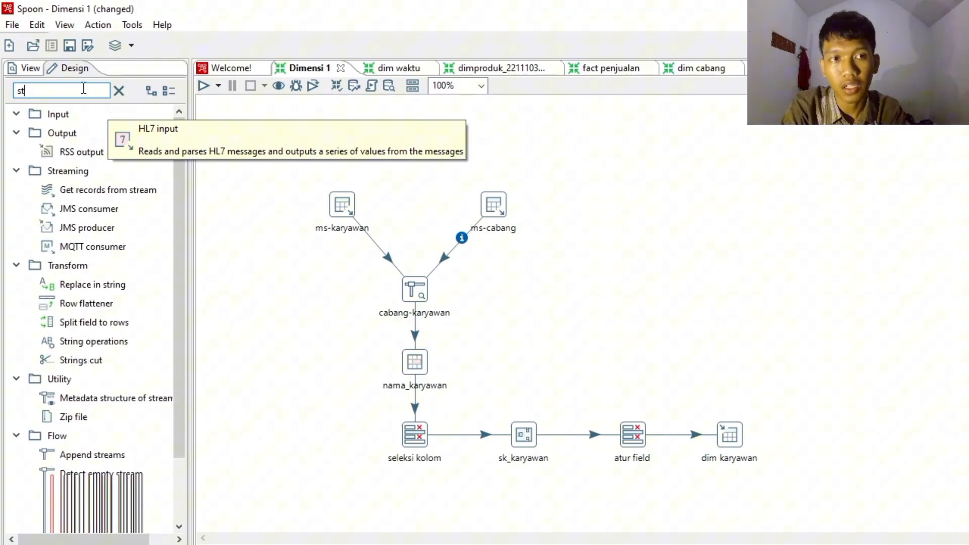
{"action": "key", "text": "BackSpace"}
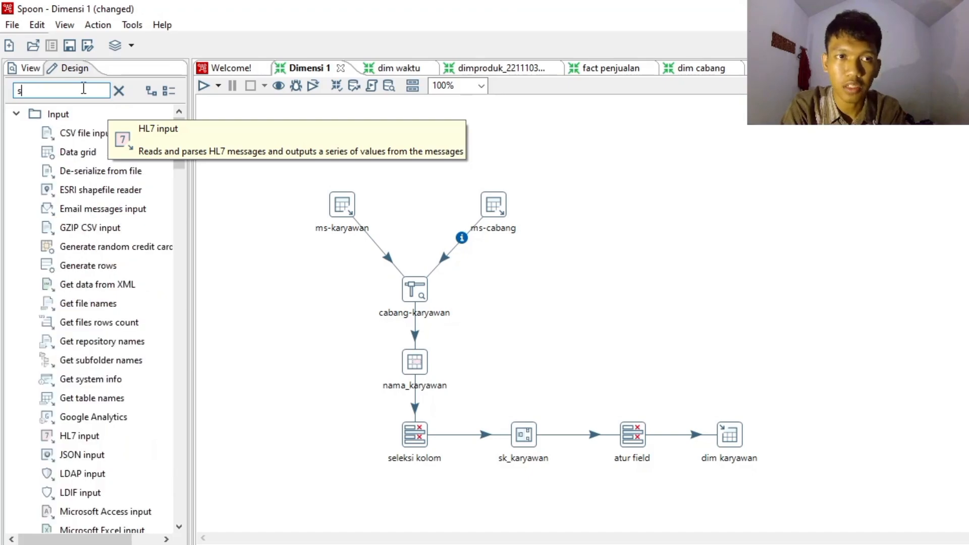
{"action": "key", "text": "BackSpace"}
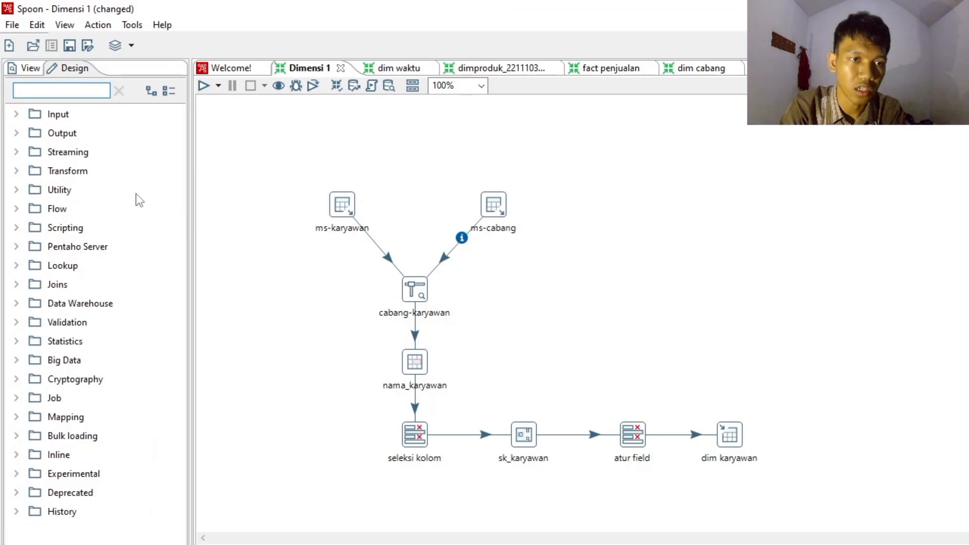
- Open the ms-karyawan Table input step and review its connection choices and SQL query
{"action": "left_click", "coordinate": [347, 211]}
{"action": "double_click", "coordinate": [346, 210]}
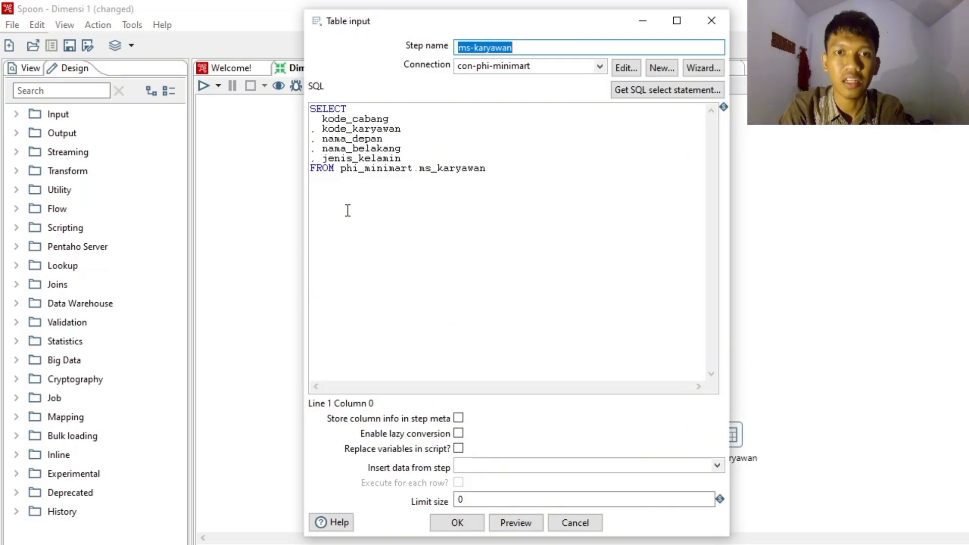
{"action": "left_click", "coordinate": [600, 67]}
{"action": "left_click", "coordinate": [604, 73]}
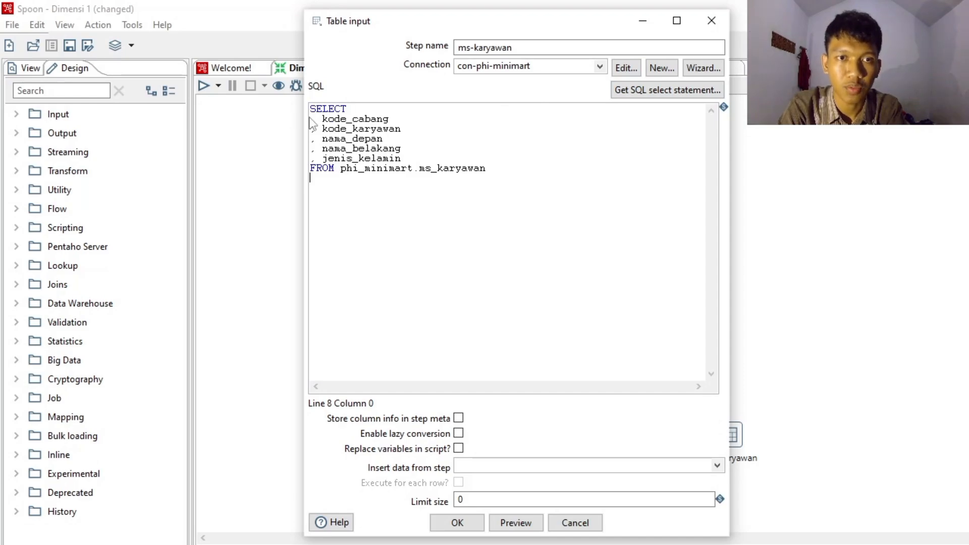
{"action": "left_click_drag", "start_coordinate": [469, 168], "coordinate": [497, 173]}
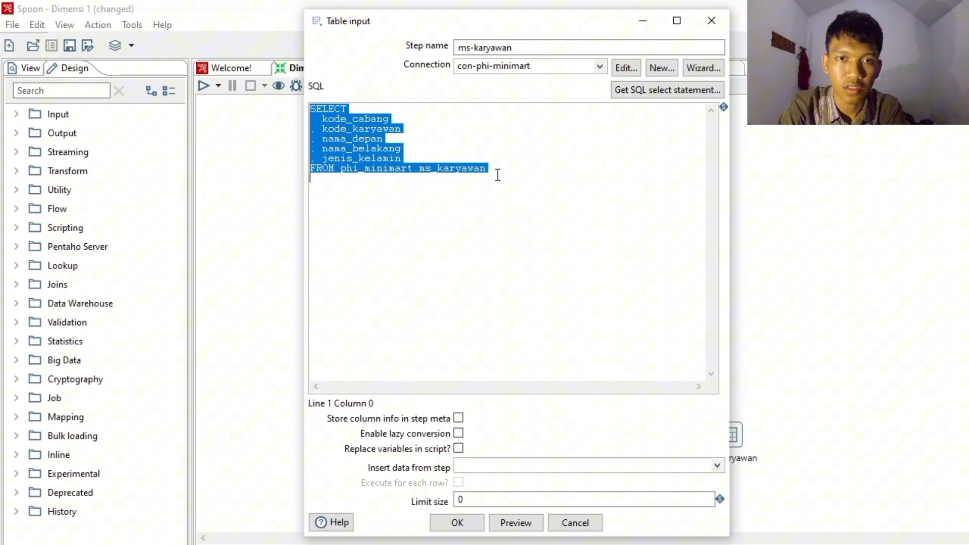
{"action": "left_click", "coordinate": [405, 156]}
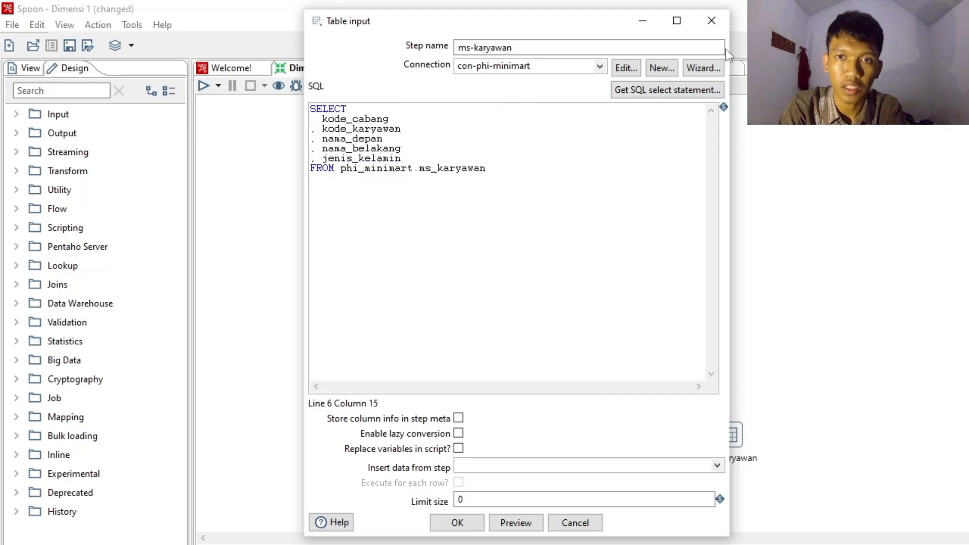
- Regenerate the ms-karyawan SELECT statement from the ms_karyawan table of con-phi-minimart with field names included, and accept the step
{"action": "left_click", "coordinate": [689, 93]}
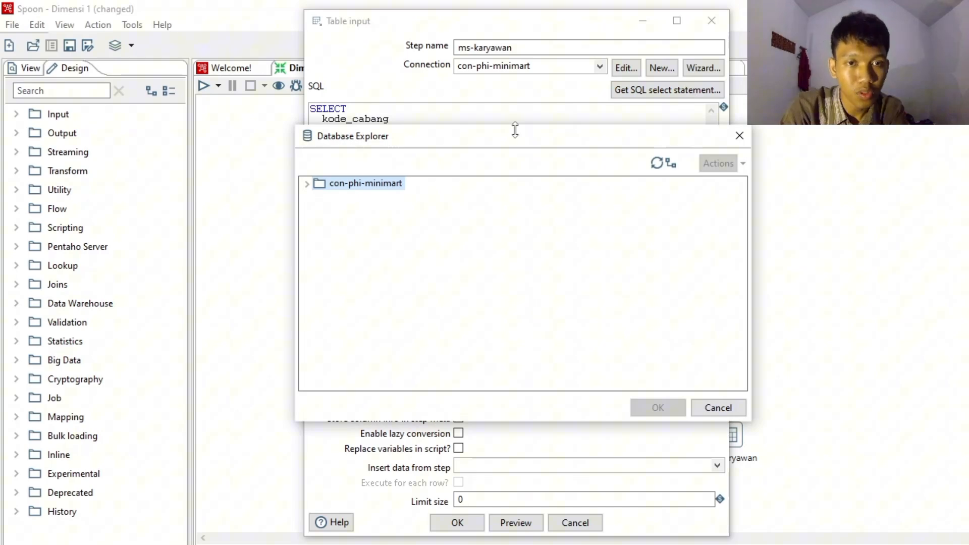
{"action": "left_click", "coordinate": [309, 185]}
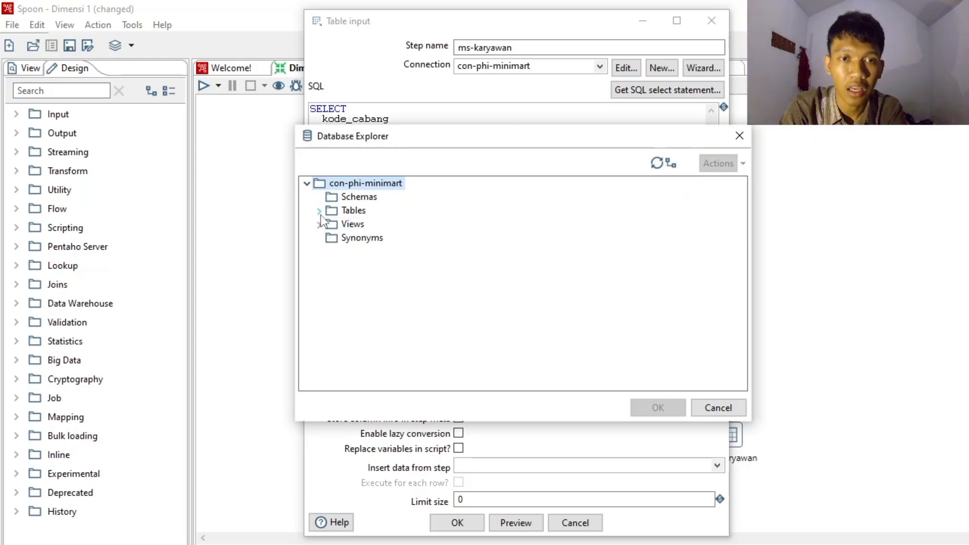
{"action": "left_click", "coordinate": [319, 211]}
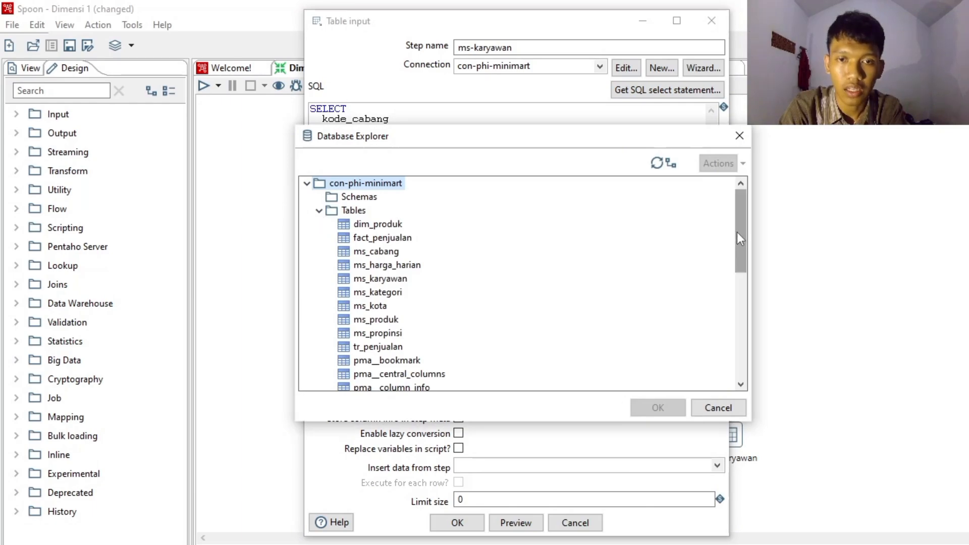
{"action": "scroll", "coordinate": [737, 232], "scroll_direction": "down", "scroll_amount": 2}
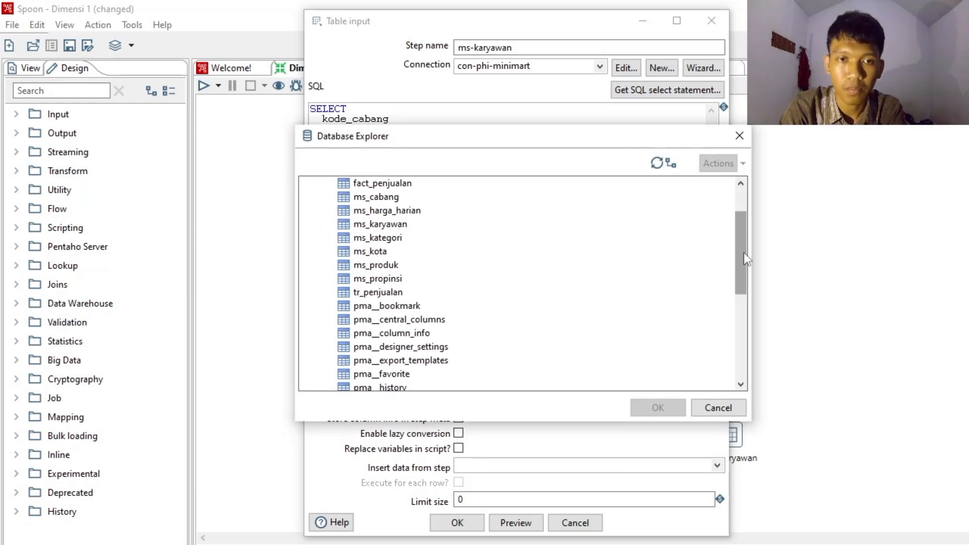
{"action": "left_click", "coordinate": [376, 224]}
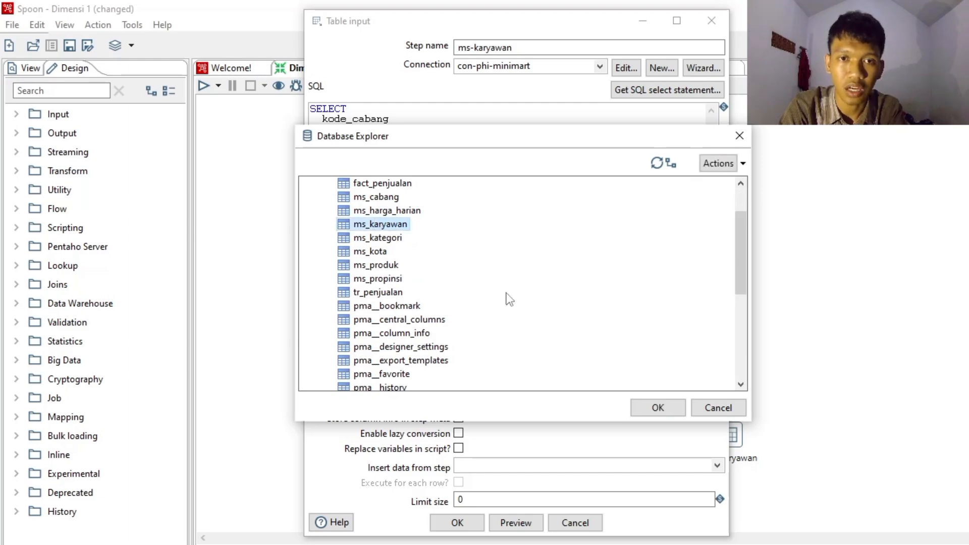
{"action": "left_click", "coordinate": [657, 408]}
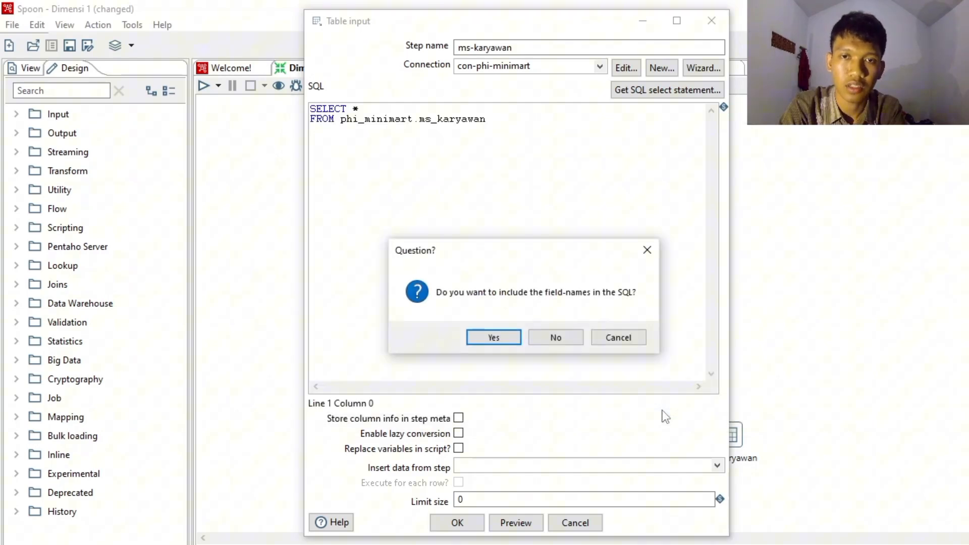
{"action": "left_click", "coordinate": [504, 334]}
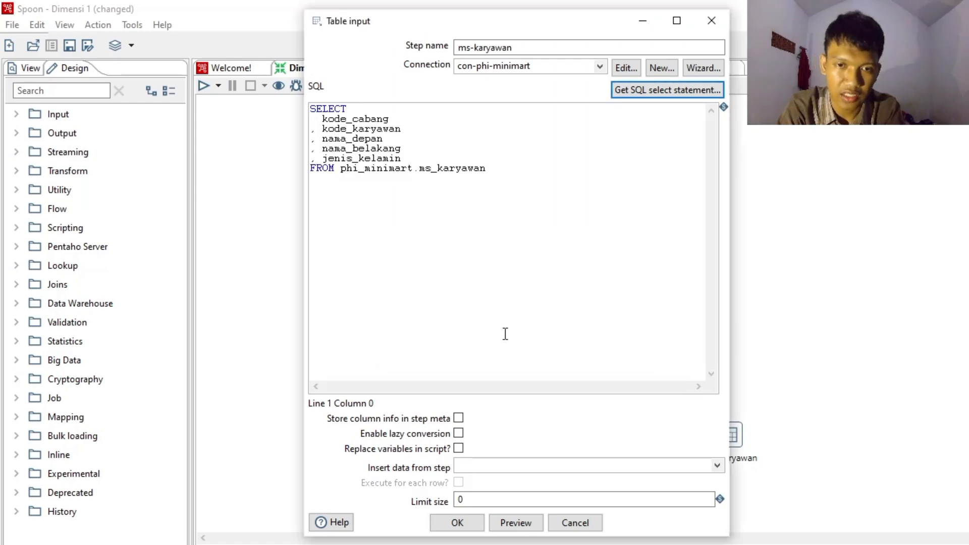
{"action": "left_click", "coordinate": [463, 529]}
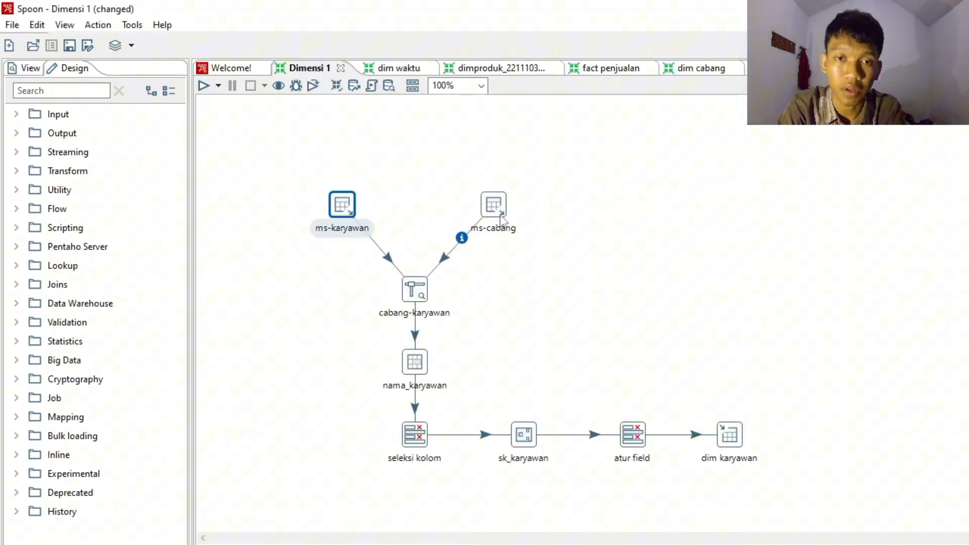
- Regenerate the SQL of the ms-cabang step from the ms_cabang table of con-phi-minimart, including field names, and accept it
{"action": "mouse_move", "coordinate": [501, 217]}
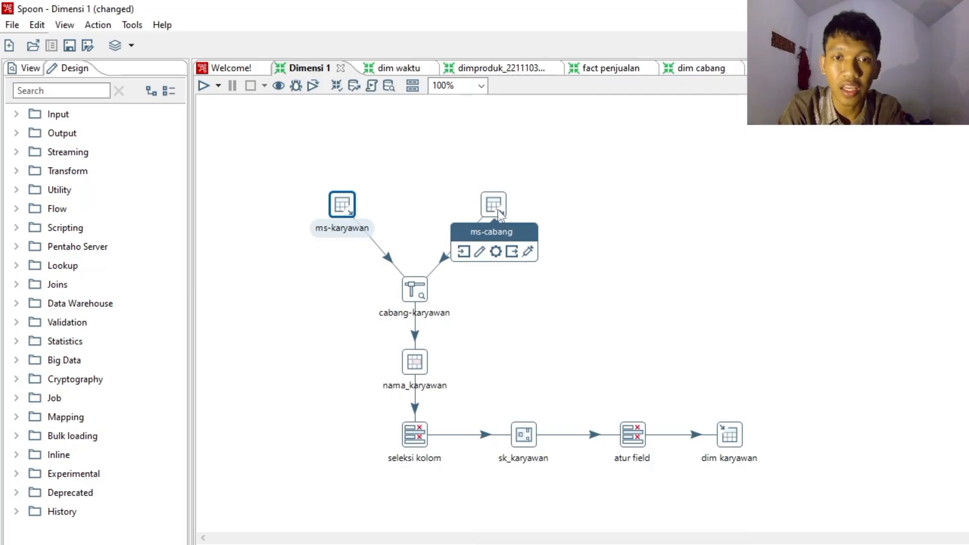
{"action": "double_click", "coordinate": [498, 210]}
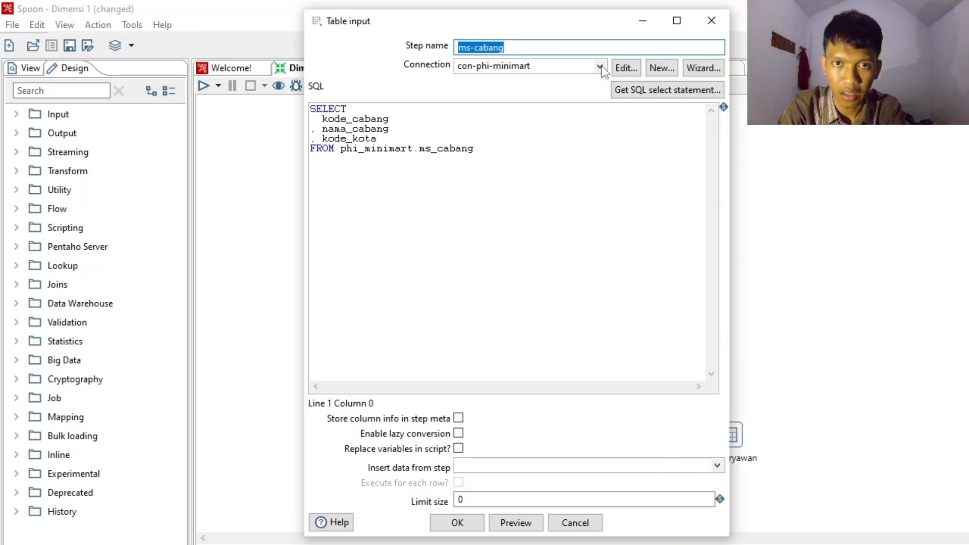
{"action": "left_click", "coordinate": [636, 95]}
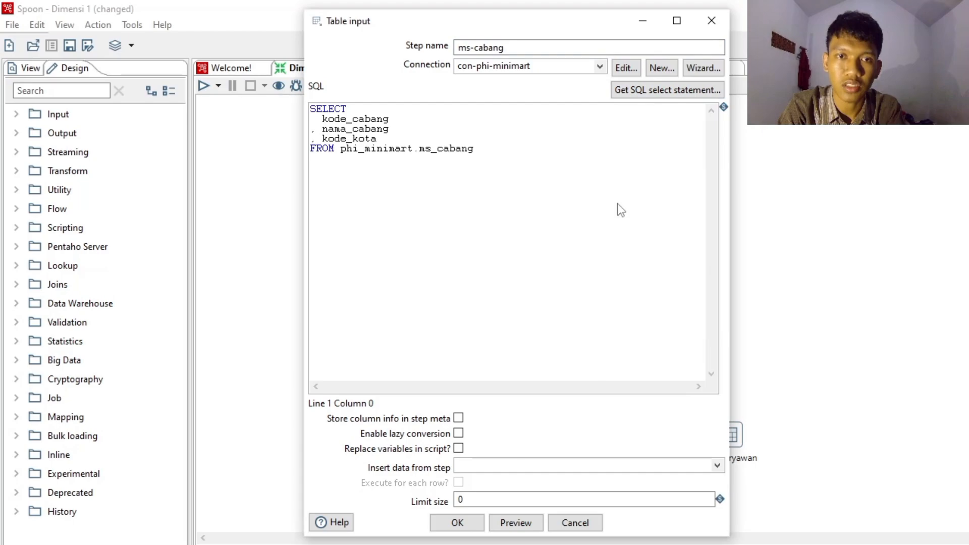
{"action": "double_click", "coordinate": [329, 185]}
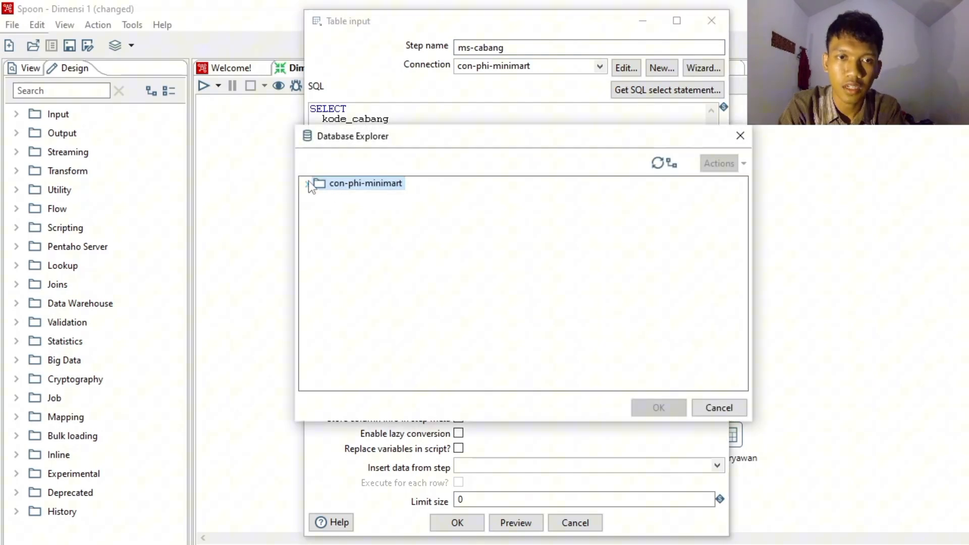
{"action": "left_click", "coordinate": [319, 211]}
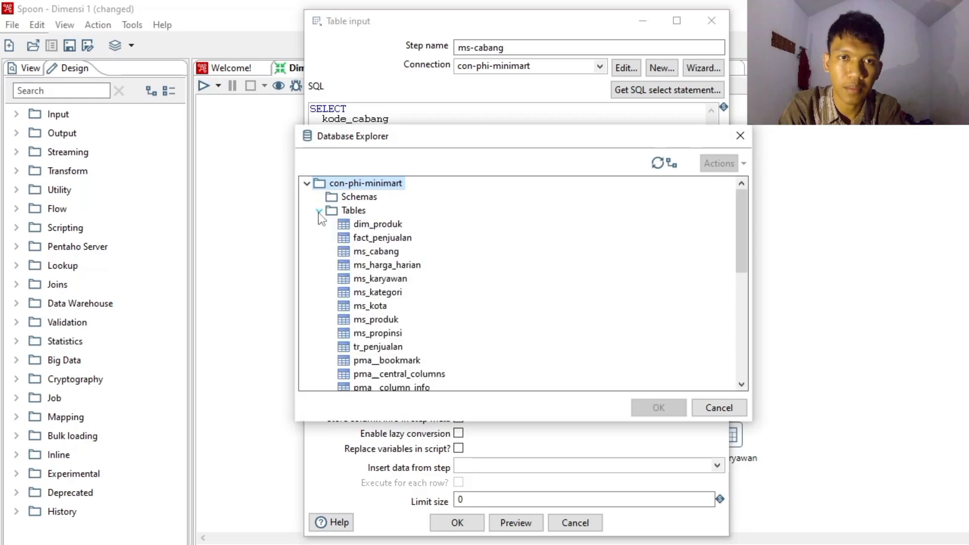
{"action": "left_click", "coordinate": [390, 251]}
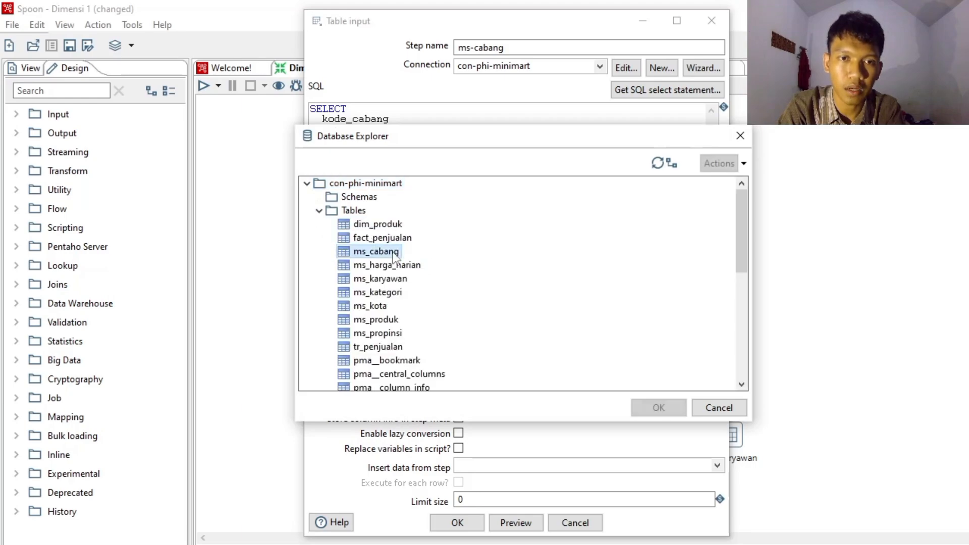
{"action": "left_click", "coordinate": [668, 400]}
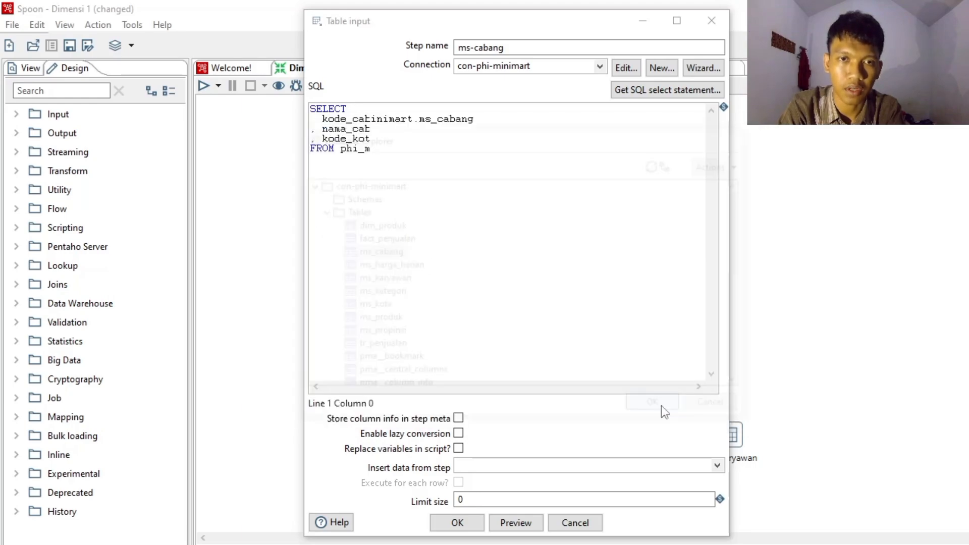
{"action": "left_click", "coordinate": [501, 332]}
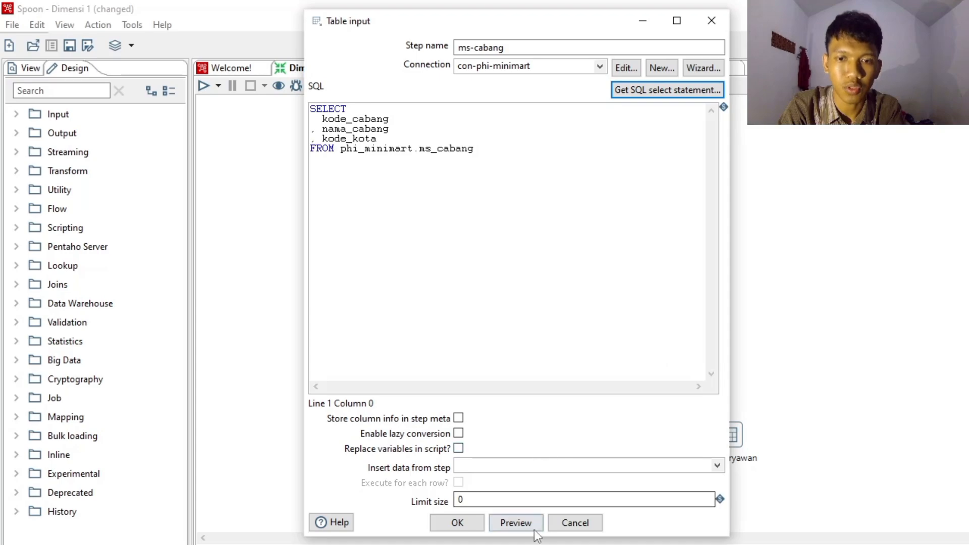
{"action": "left_click", "coordinate": [446, 525]}
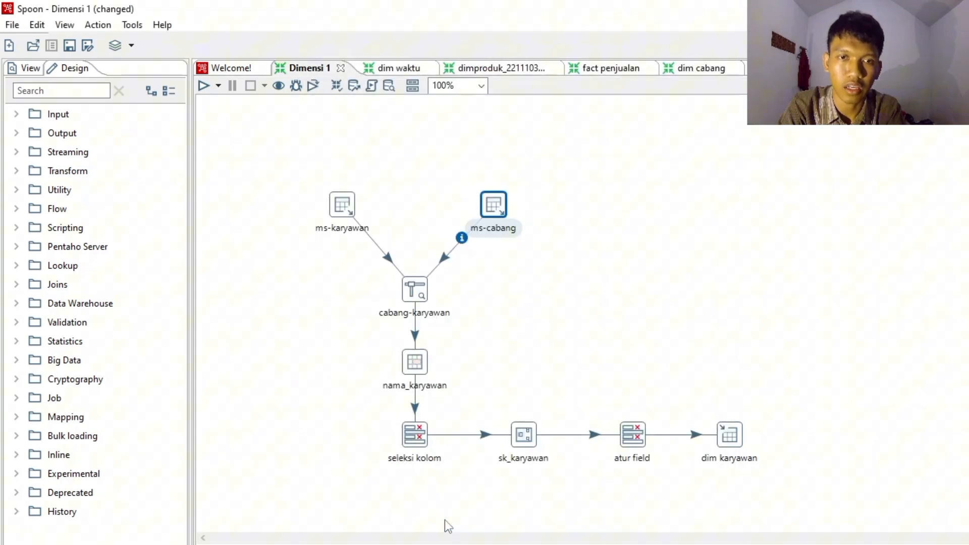
- Review the cabang-karyawan stream lookup's source step, kode_cabang key and retrieved fields, and accept the step
{"action": "double_click", "coordinate": [417, 294]}
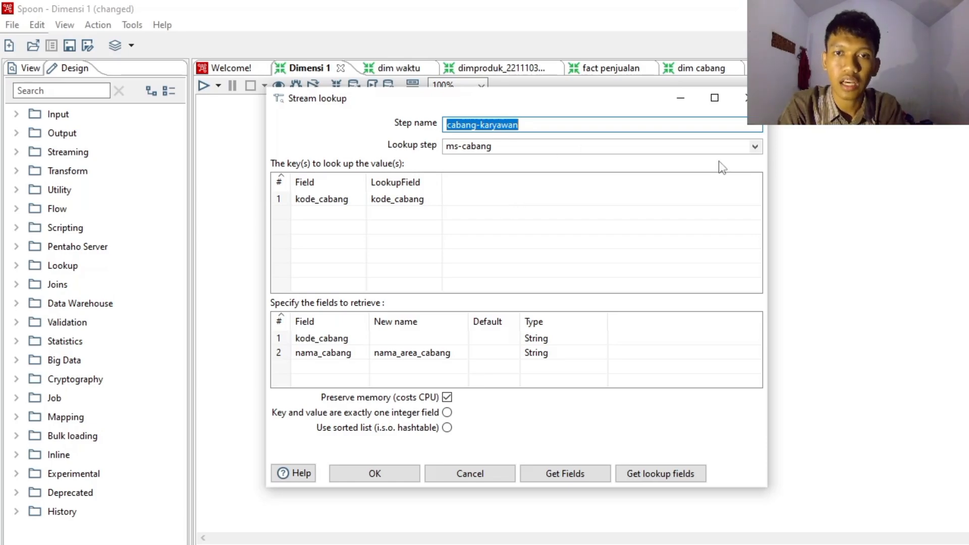
{"action": "left_click", "coordinate": [755, 147]}
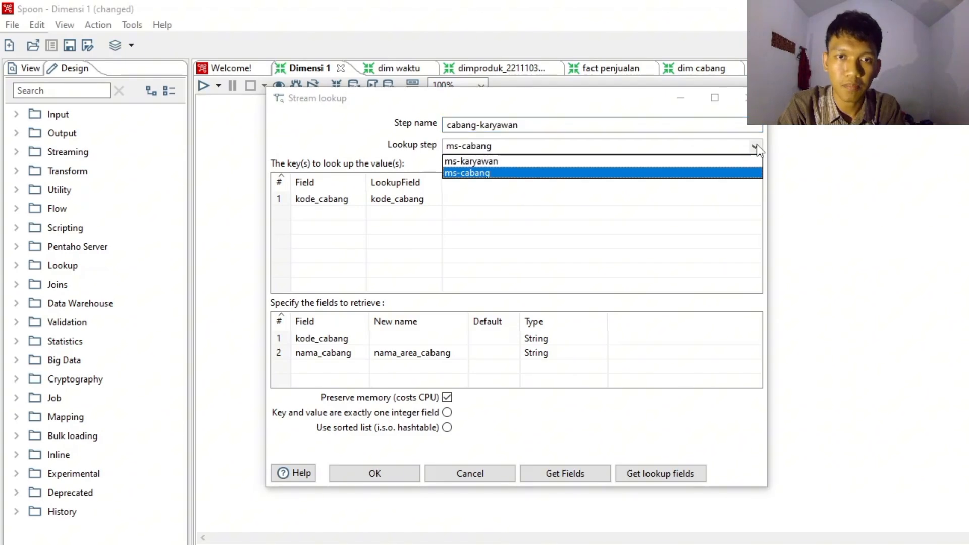
{"action": "left_click", "coordinate": [756, 148]}
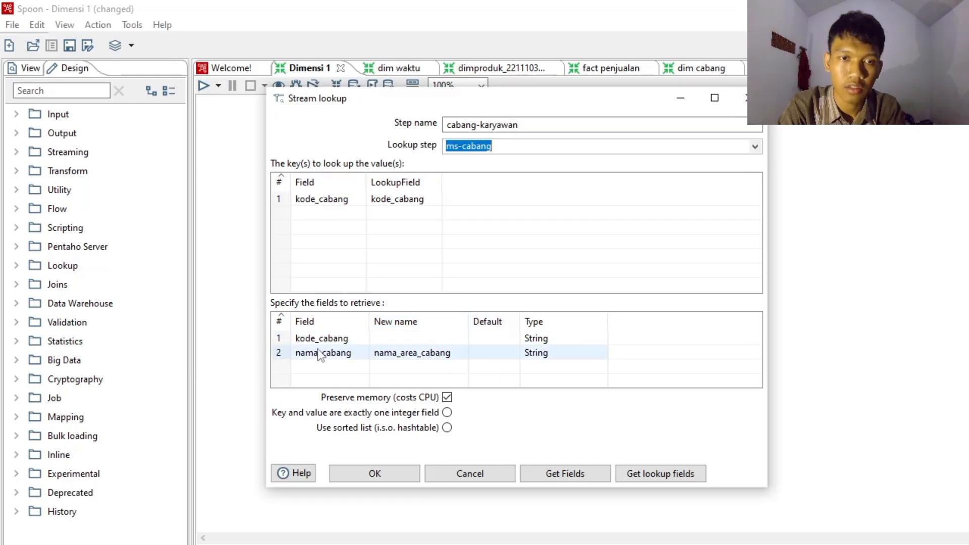
{"action": "left_click", "coordinate": [437, 353]}
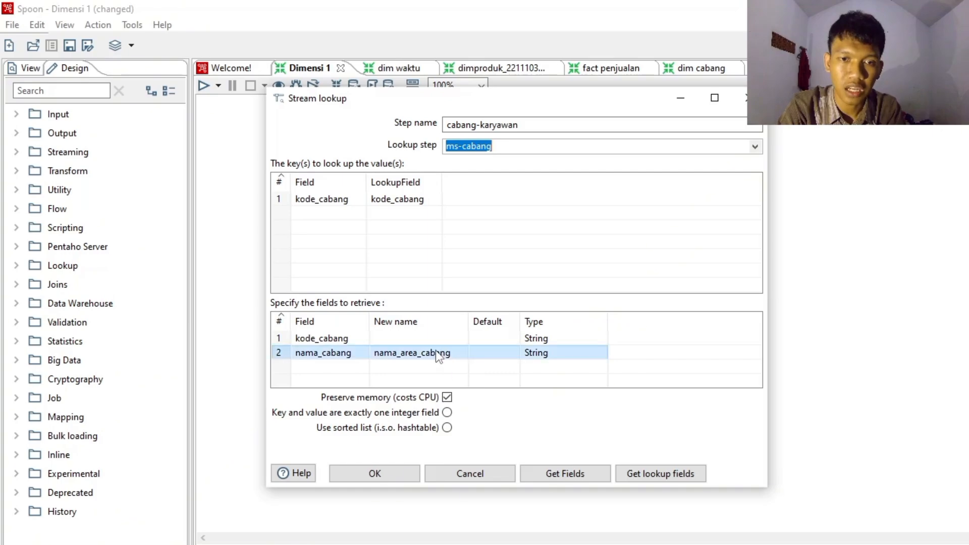
{"action": "left_click", "coordinate": [846, 263]}
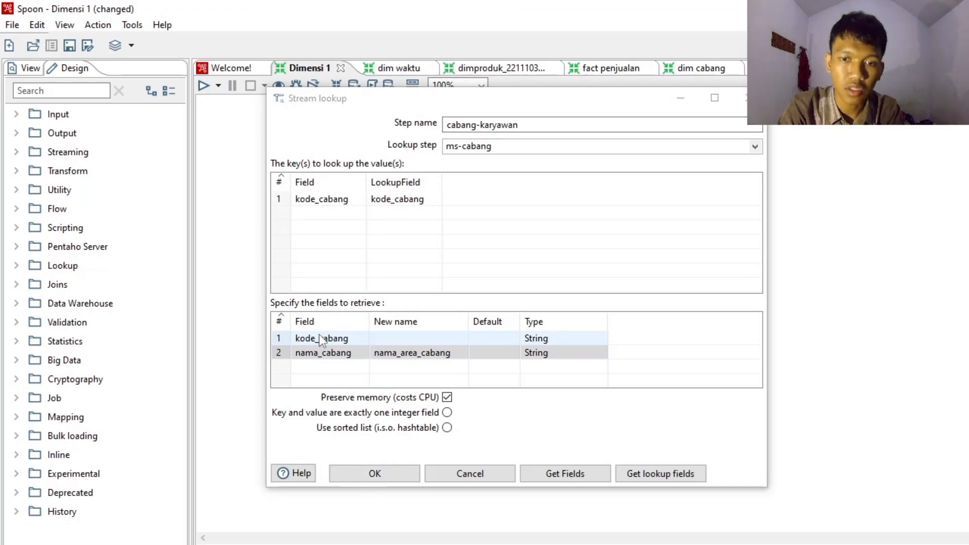
{"action": "left_click", "coordinate": [397, 473]}
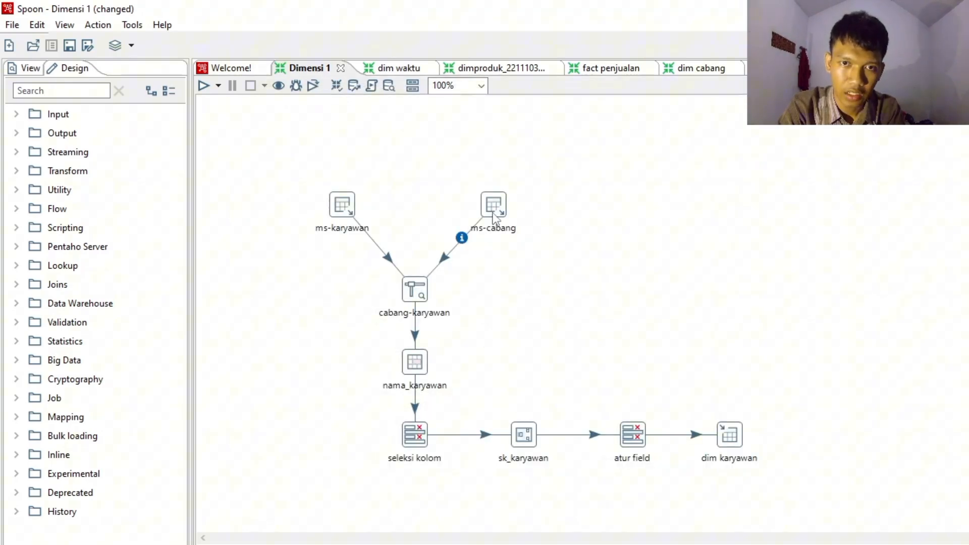
{"action": "mouse_move", "coordinate": [493, 213]}
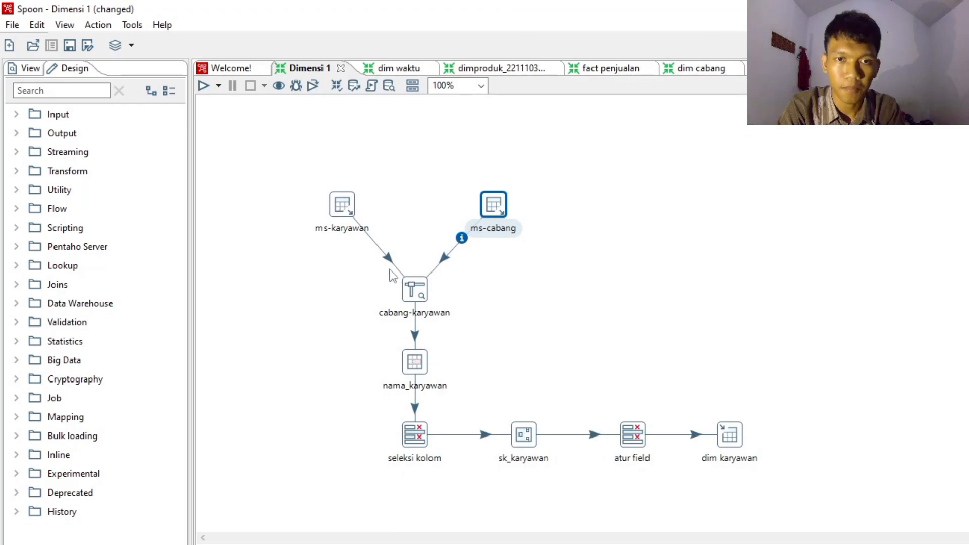
{"action": "left_click", "coordinate": [488, 212]}
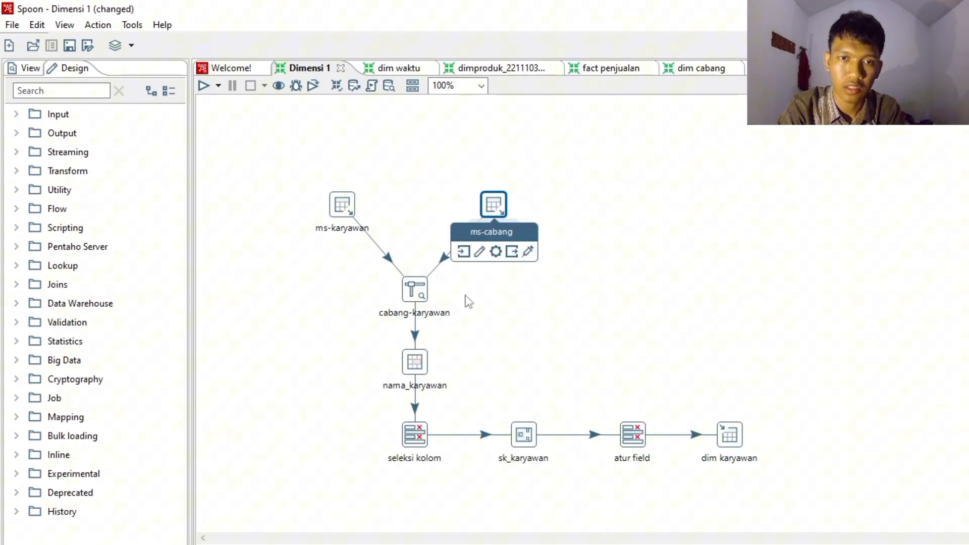
{"action": "left_click", "coordinate": [490, 214]}
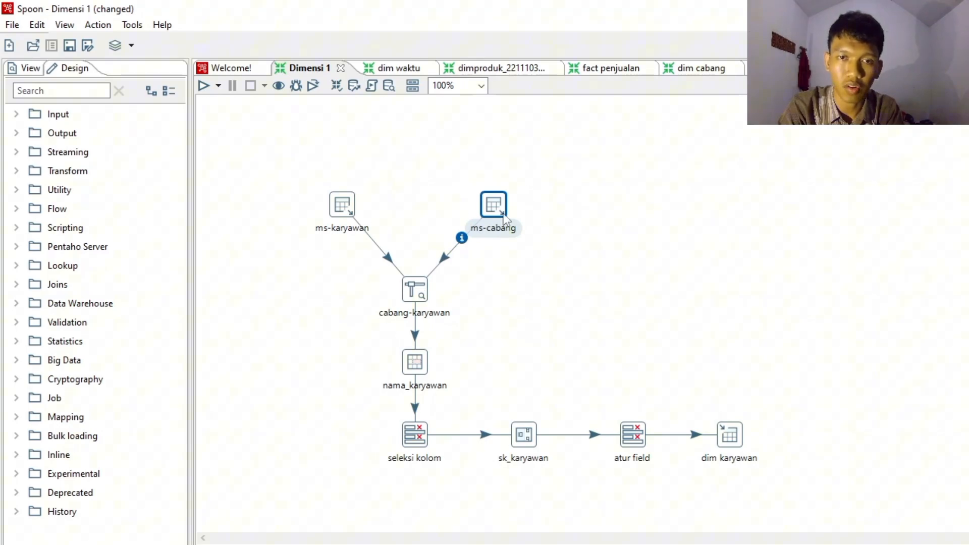
{"action": "left_click", "coordinate": [420, 292]}
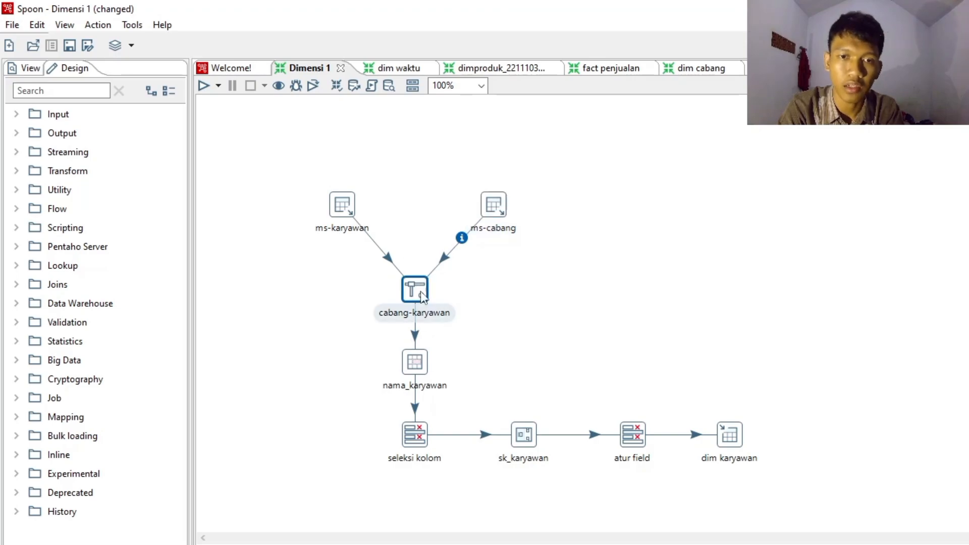
{"action": "left_click", "coordinate": [514, 340]}
- Review how the nama_karyawan Concat fields step combines nama_depan and nama_belakang, and accept the step
{"action": "mouse_move", "coordinate": [419, 366]}
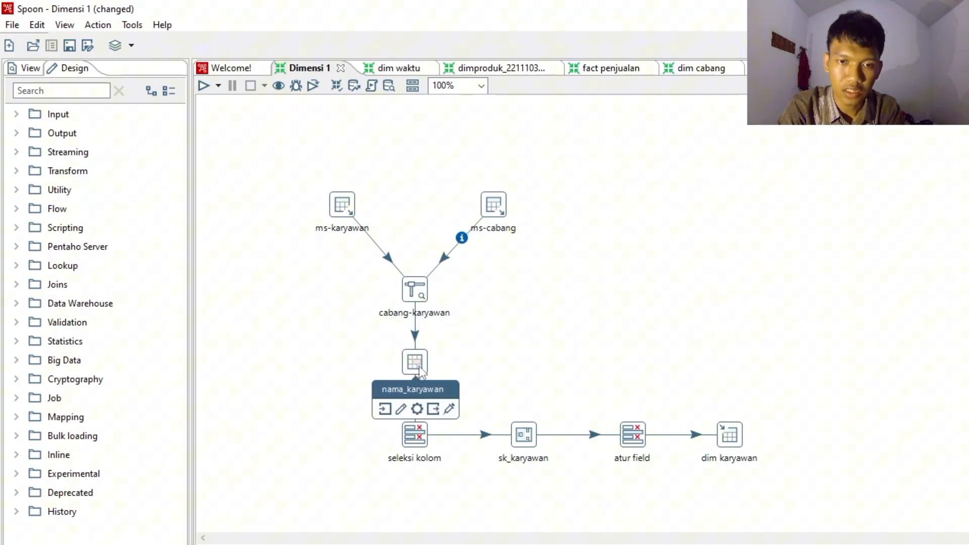
{"action": "left_click", "coordinate": [419, 366]}
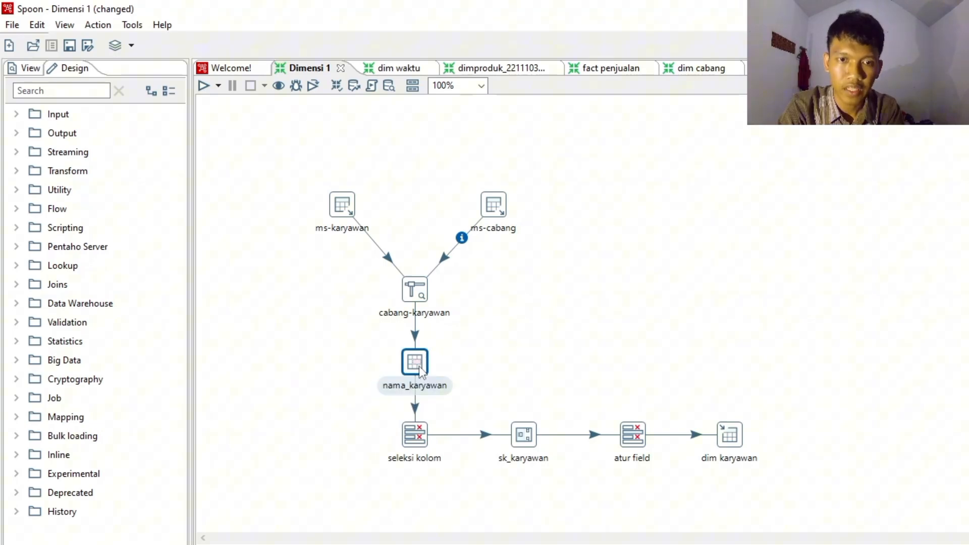
{"action": "double_click", "coordinate": [419, 365]}
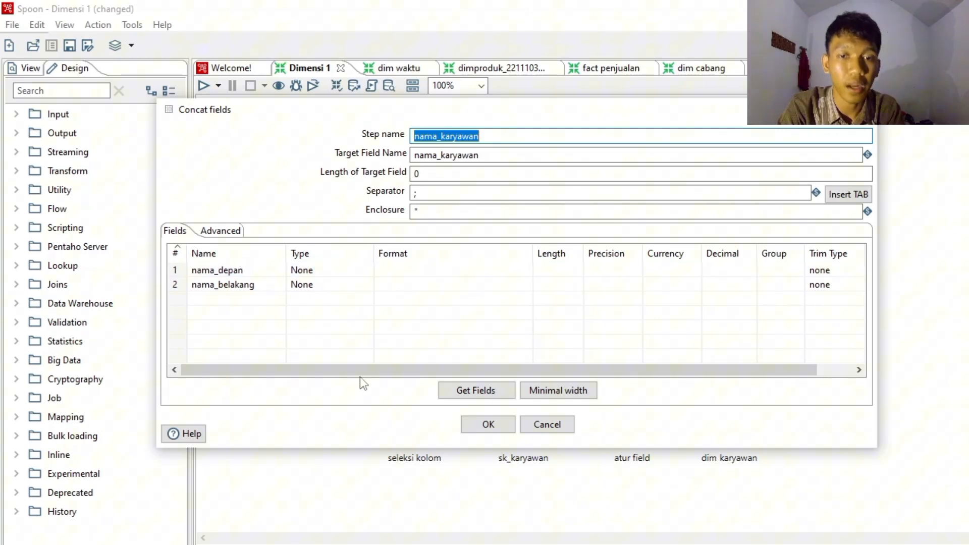
{"action": "left_click", "coordinate": [487, 425]}
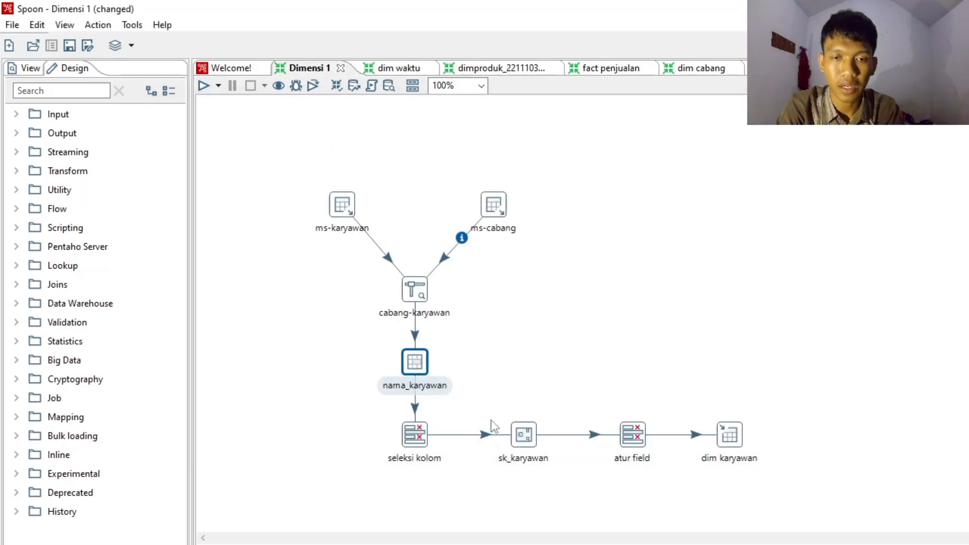
- Delete the two empty field rows in the seleksi kolom step, check its removal and metadata settings, and accept it
{"action": "double_click", "coordinate": [420, 436]}
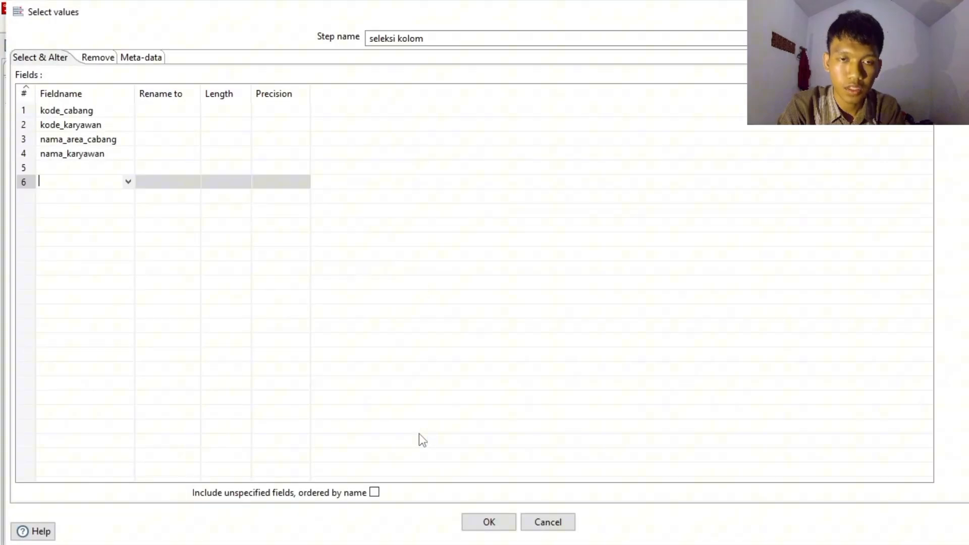
{"action": "left_click", "coordinate": [35, 167]}
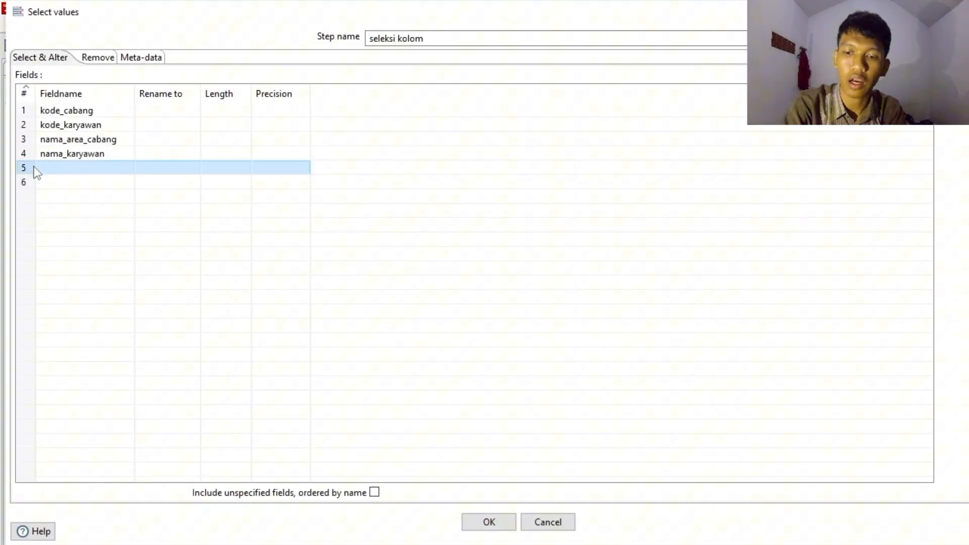
{"action": "key", "text": "Delete"}
{"action": "key", "text": "Delete"}
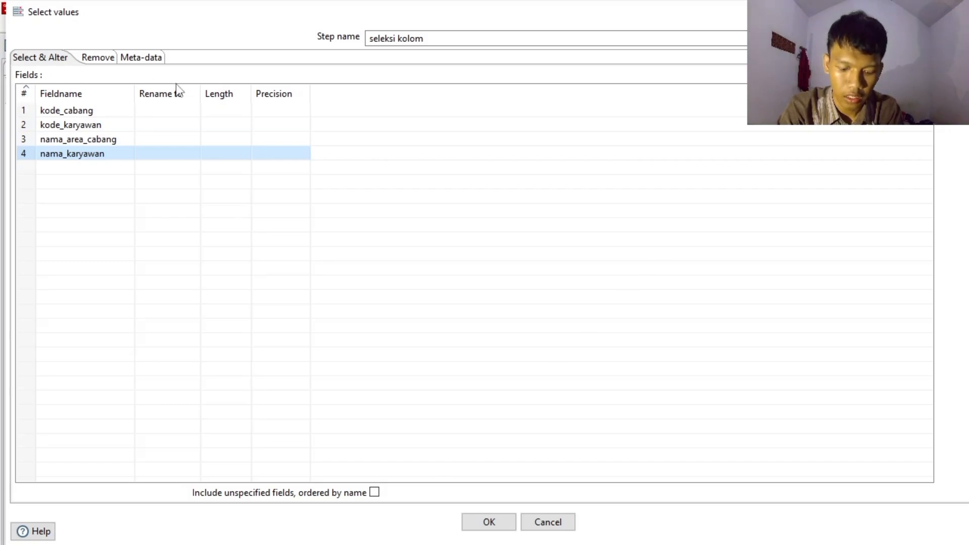
{"action": "left_click", "coordinate": [108, 60]}
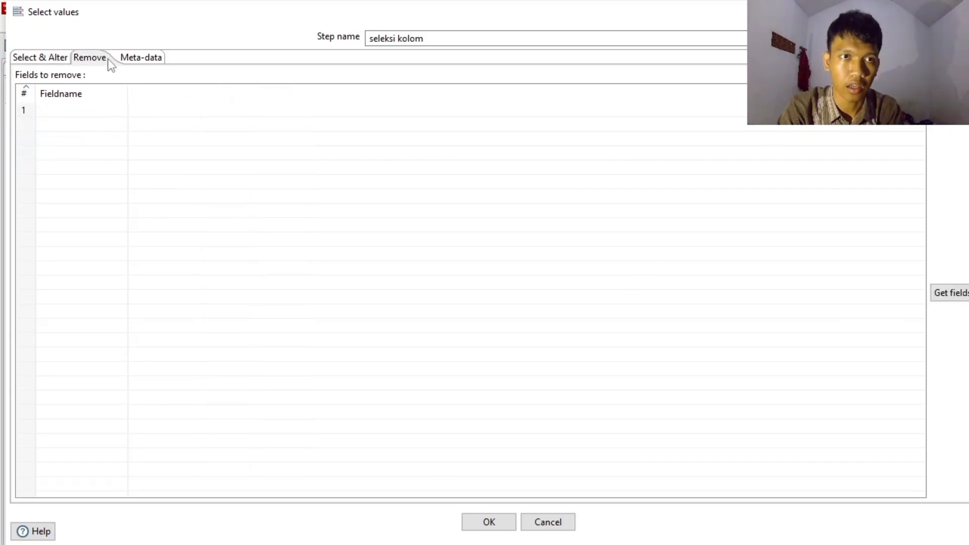
{"action": "left_click", "coordinate": [151, 59]}
{"action": "left_click", "coordinate": [24, 58]}
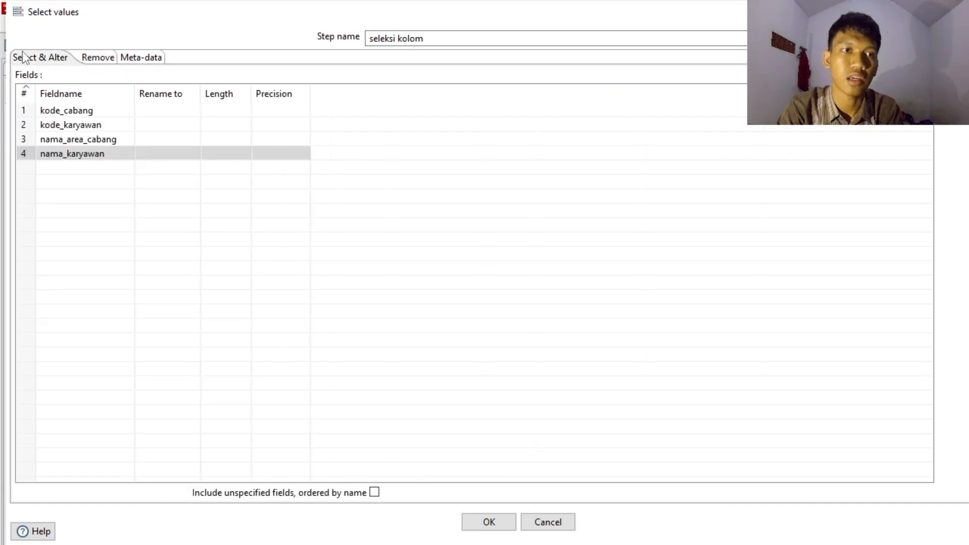
{"action": "left_click", "coordinate": [490, 523]}
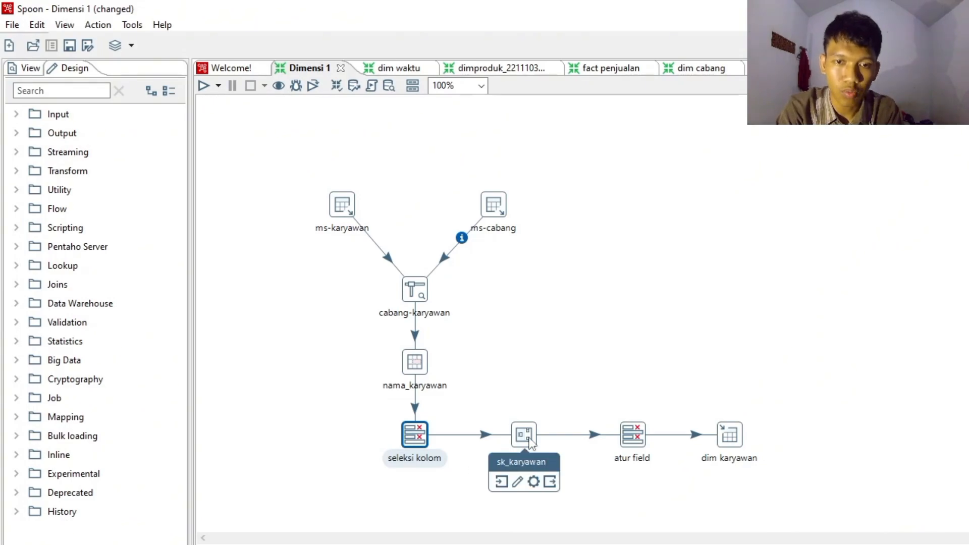
- Review the sk_karyawan sequence counter settings and the field order of the atur field step, accepting both
{"action": "double_click", "coordinate": [530, 443]}
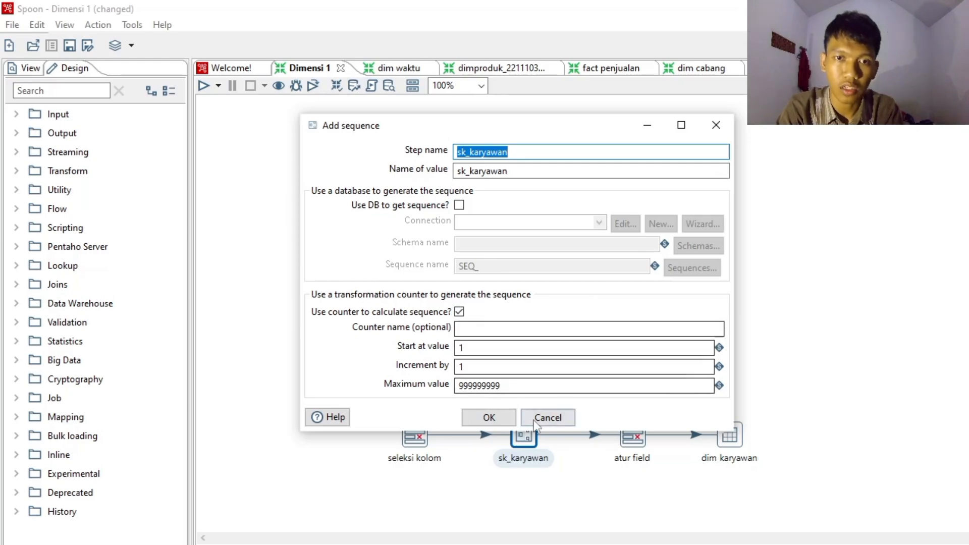
{"action": "left_click", "coordinate": [491, 417]}
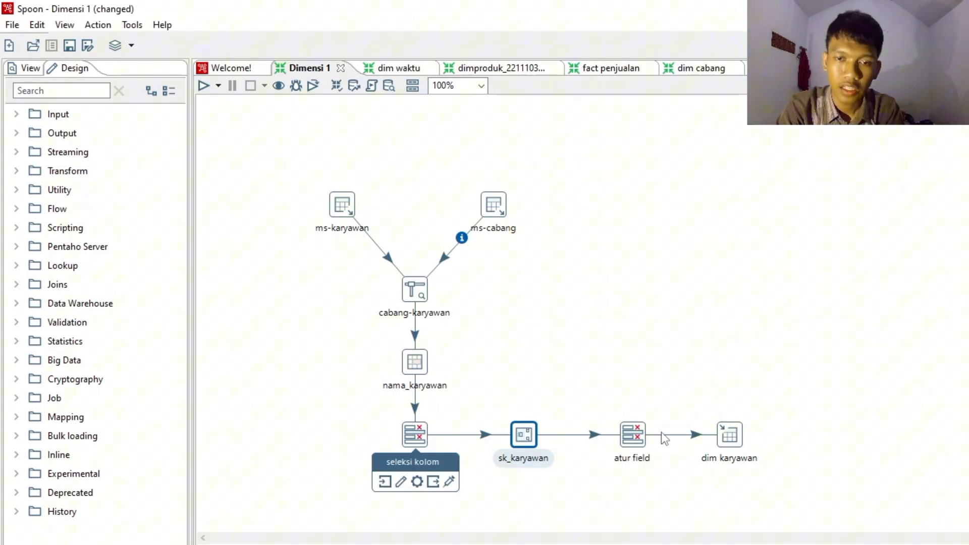
{"action": "double_click", "coordinate": [634, 437]}
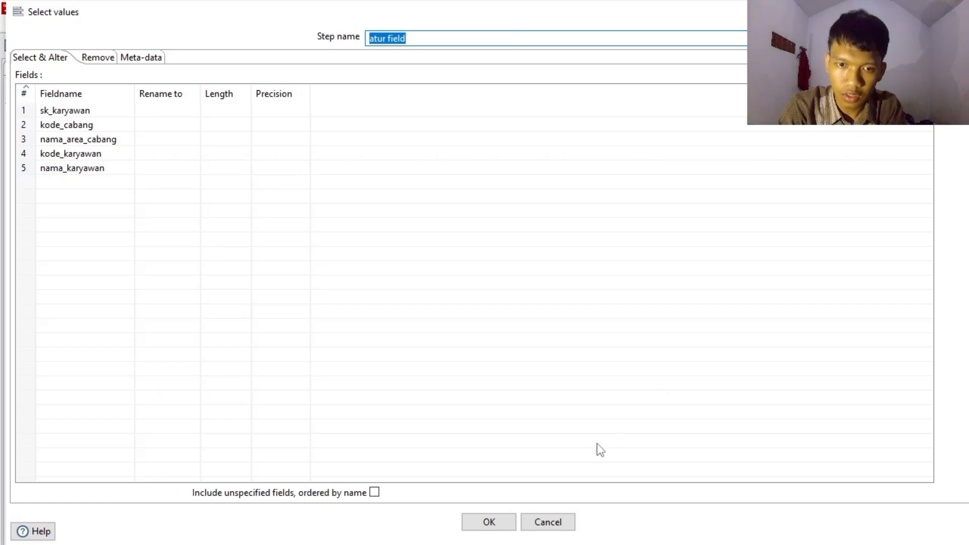
{"action": "left_click", "coordinate": [499, 515]}
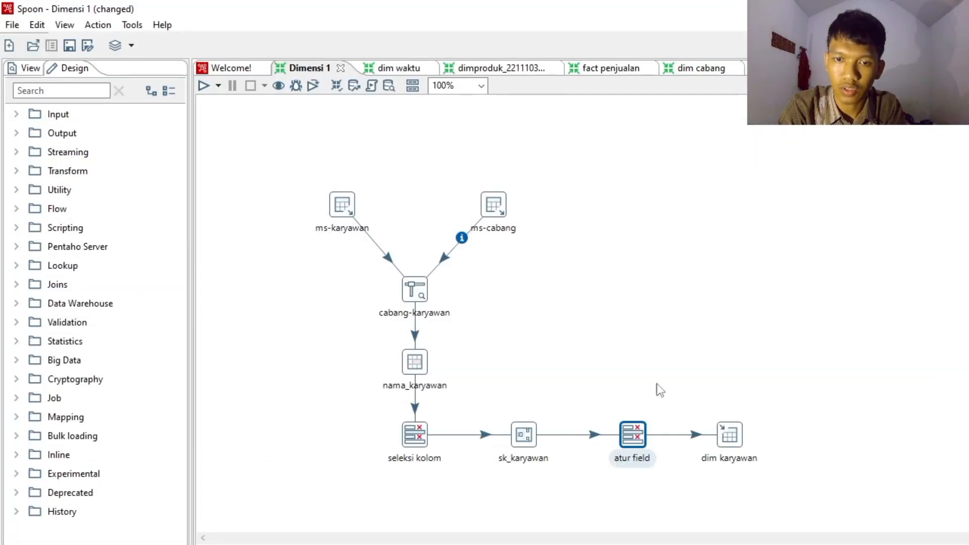
- Select the con-dw-phi connection in the dim karyawan Table output and execute the generated SQL to create the dim_karyawan table
{"action": "double_click", "coordinate": [727, 442]}
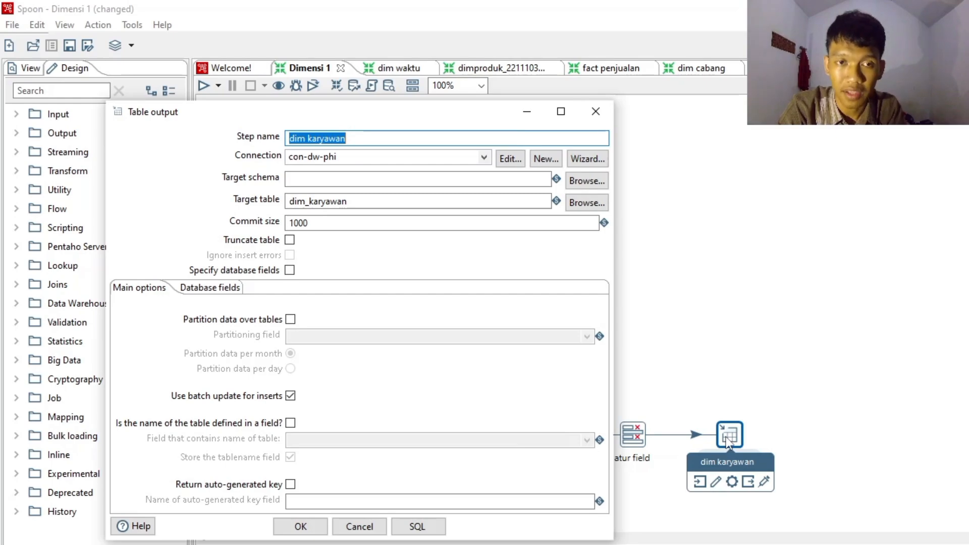
{"action": "left_click", "coordinate": [485, 157]}
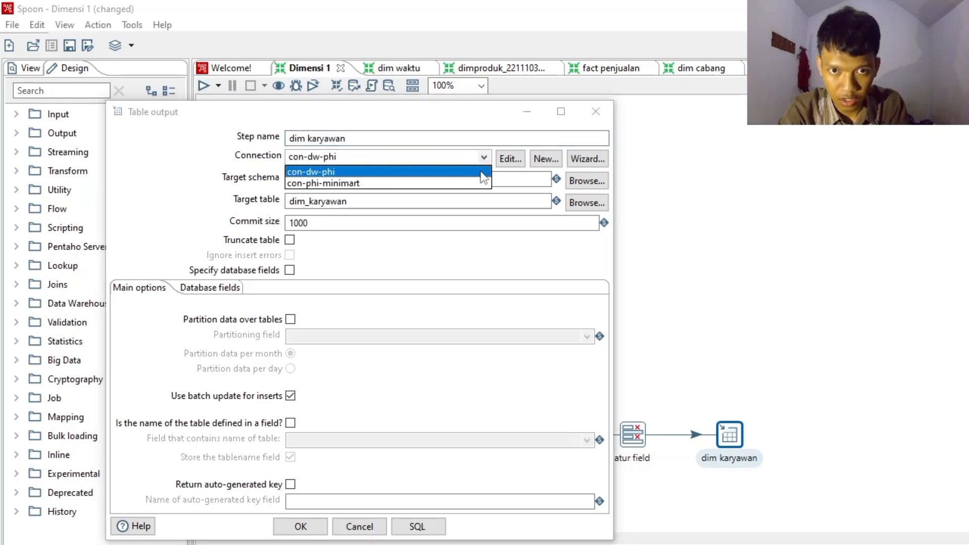
{"action": "left_click", "coordinate": [480, 171]}
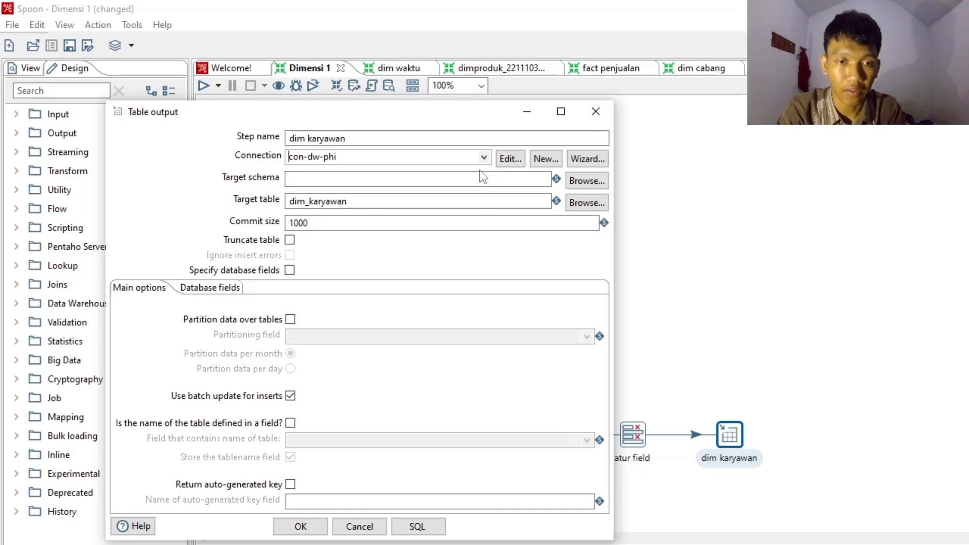
{"action": "left_click", "coordinate": [417, 527]}
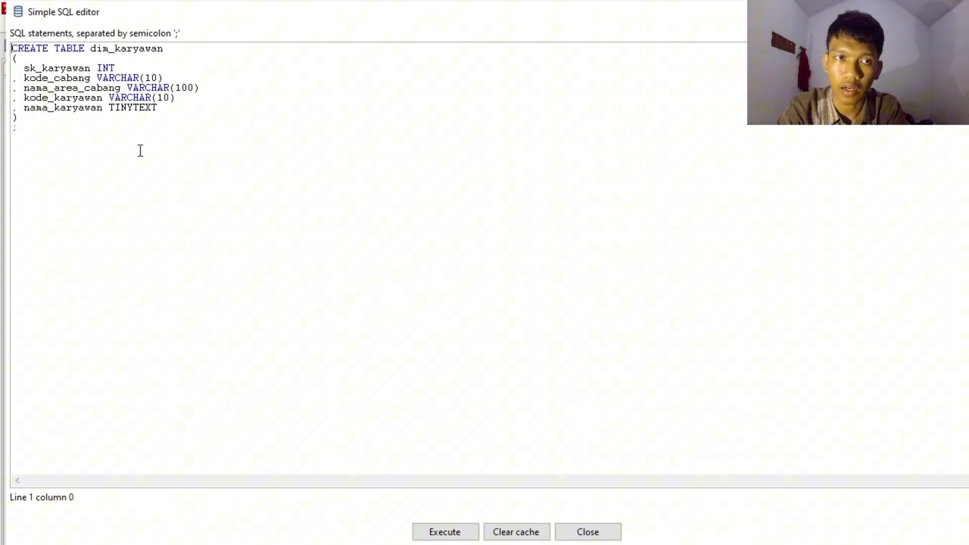
{"action": "left_click", "coordinate": [465, 534]}
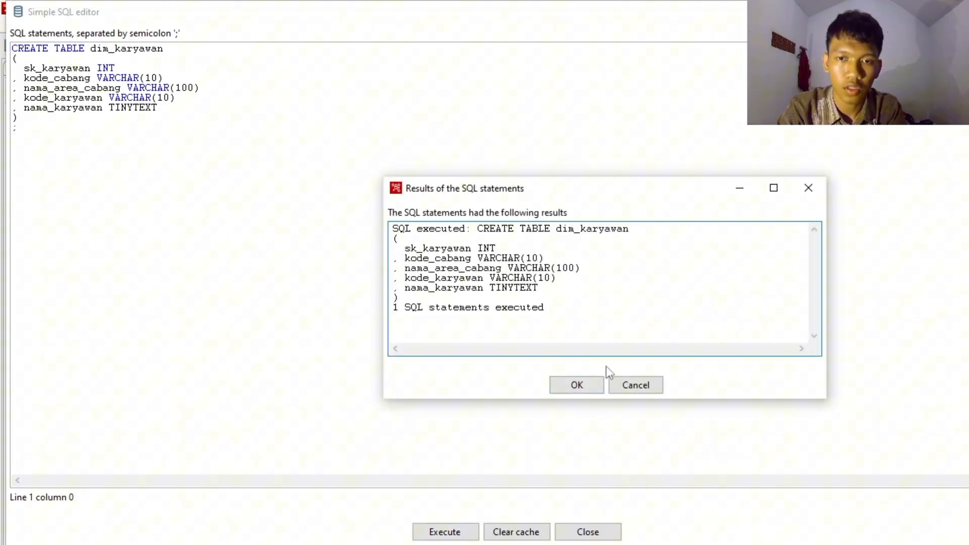
{"action": "left_click", "coordinate": [579, 386]}
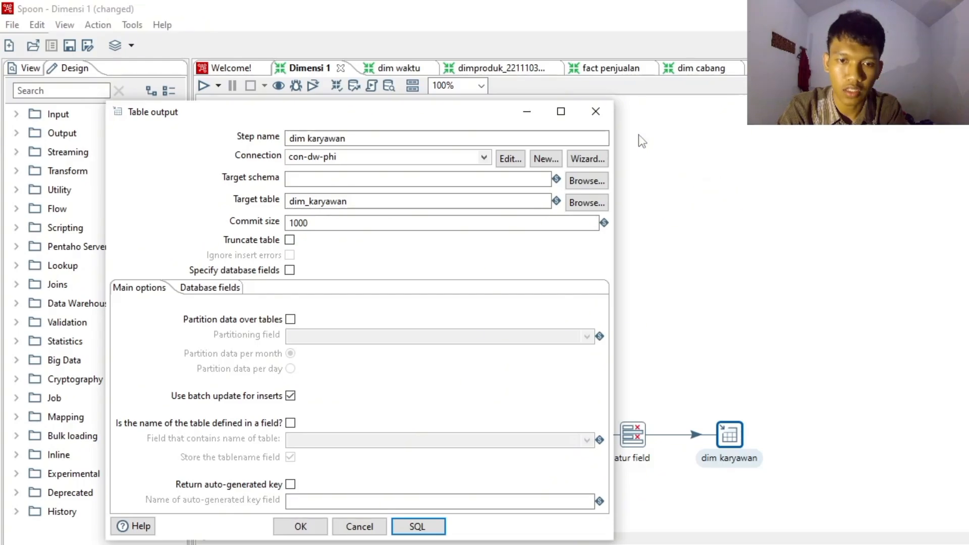
{"action": "left_click", "coordinate": [598, 113]}
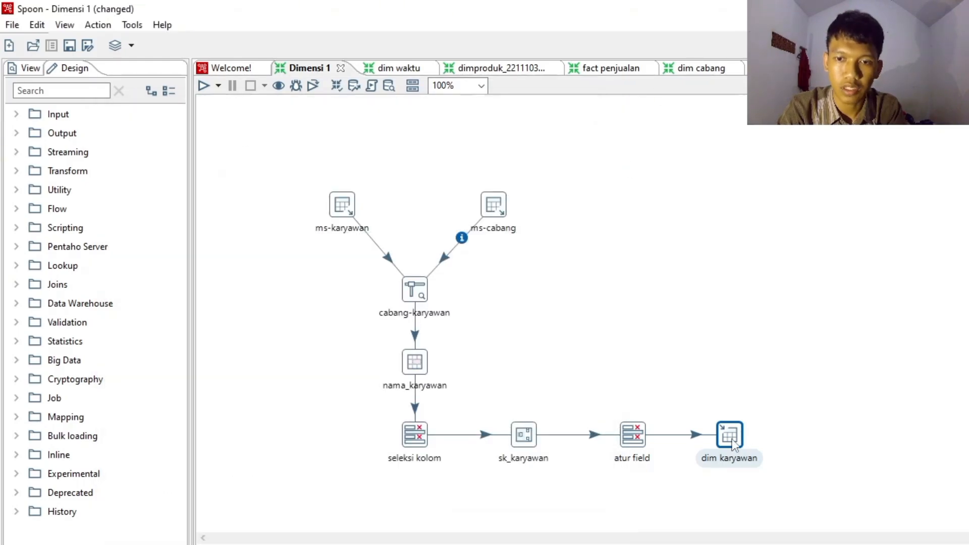
- Preview the rows of the dim karyawan step with a quick launch, examine them and close the preview
{"action": "right_click", "coordinate": [733, 444]}
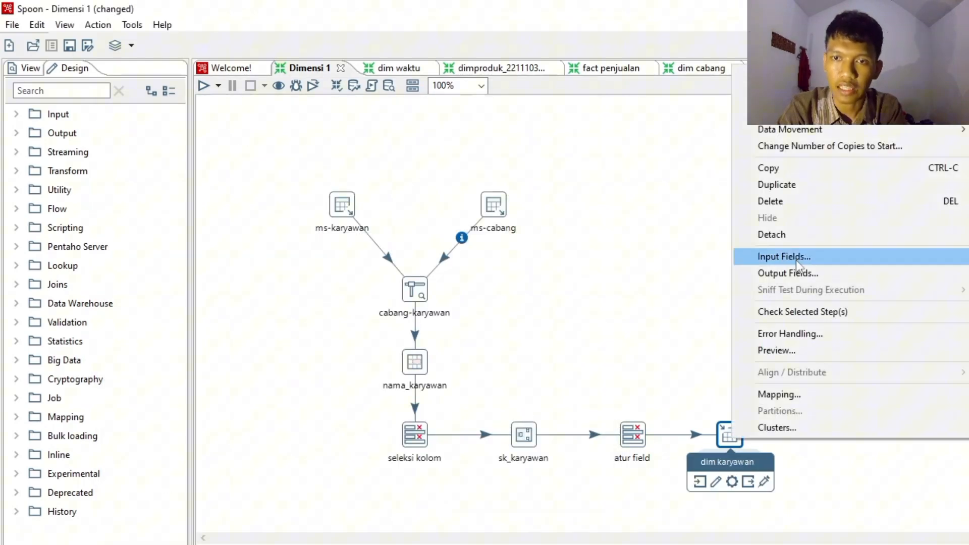
{"action": "left_click", "coordinate": [793, 353]}
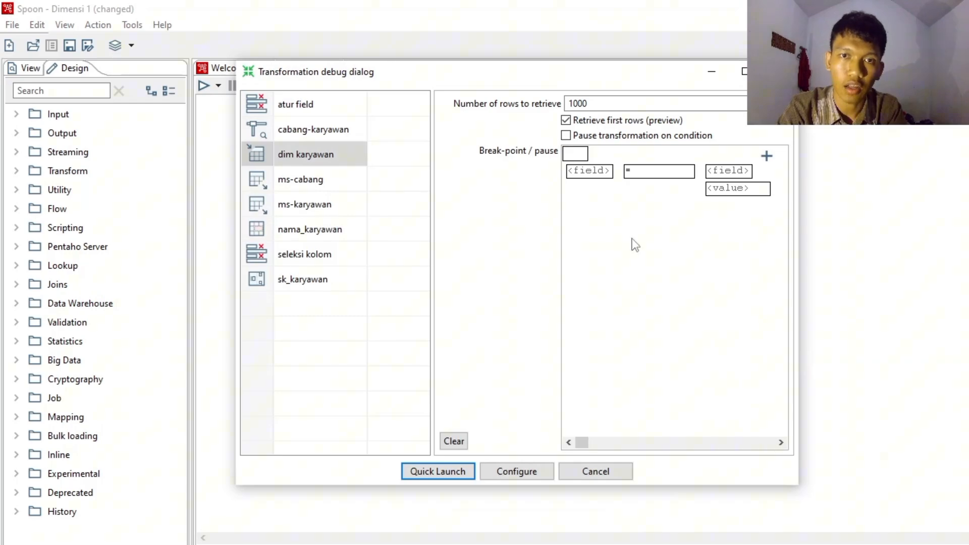
{"action": "left_click", "coordinate": [438, 471]}
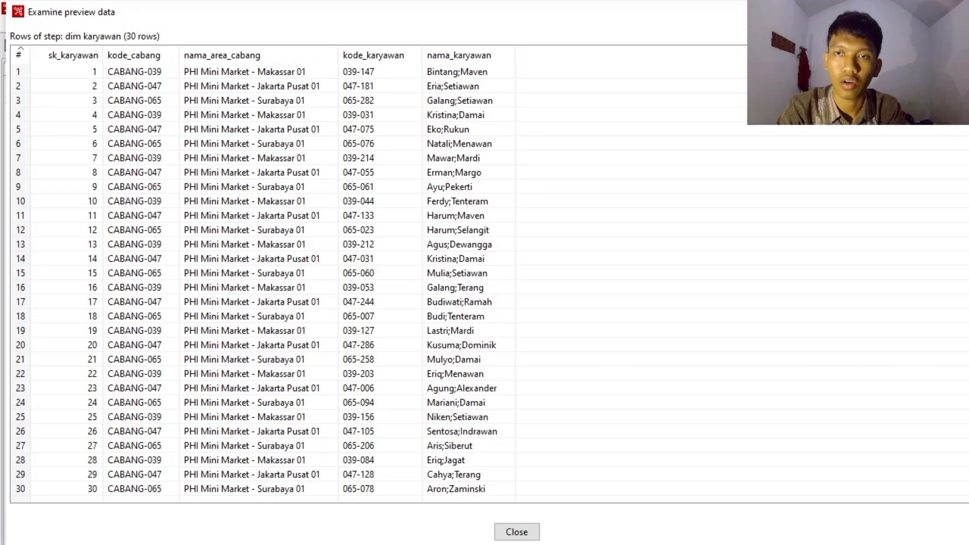
{"action": "key", "text": "Escape"}
{"action": "scroll", "coordinate": [504, 222], "scroll_direction": "down", "scroll_amount": 5}
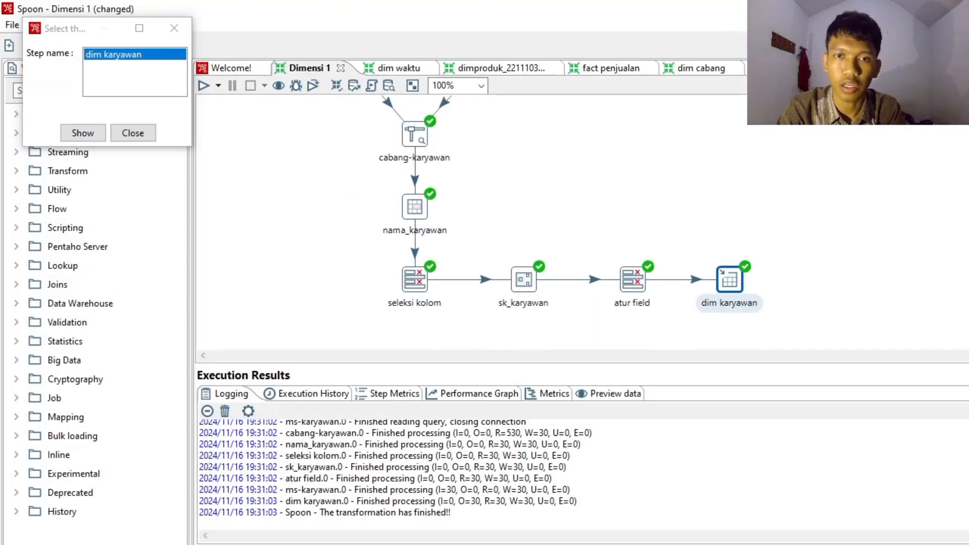
- Close the preview's step selection window for dim karyawan and return to the Dimensi 1 transformation
{"action": "scroll", "coordinate": [581, 222], "scroll_direction": "up", "scroll_amount": 1}
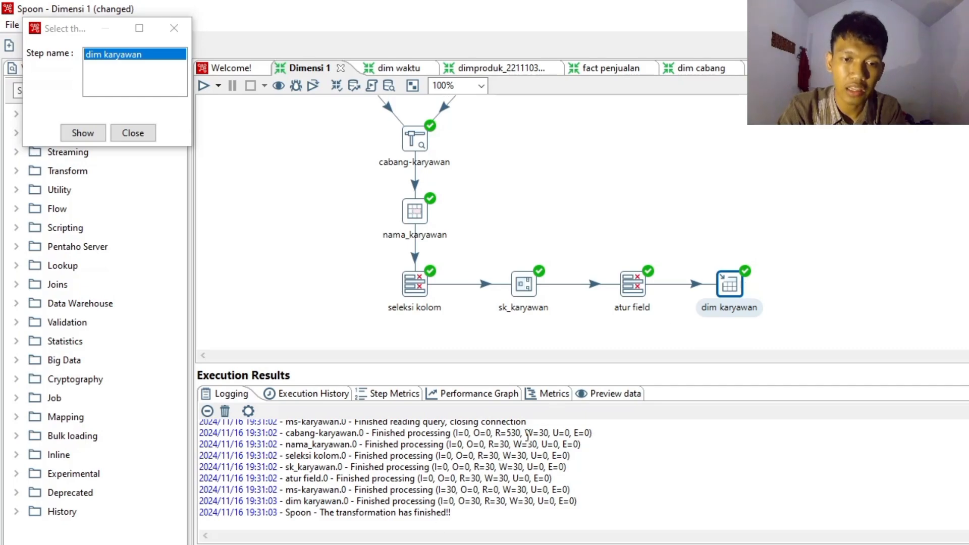
{"action": "left_click", "coordinate": [190, 29]}
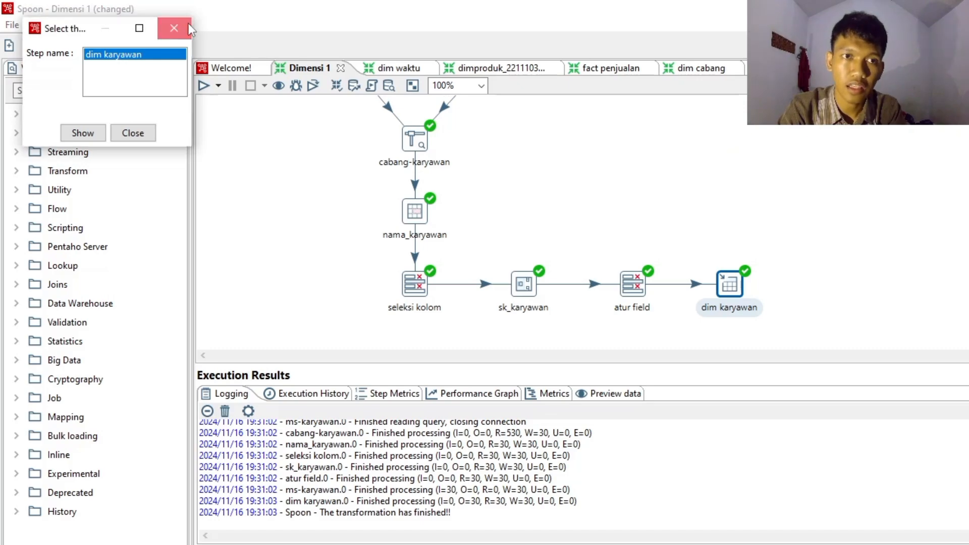
{"action": "left_click", "coordinate": [189, 24]}
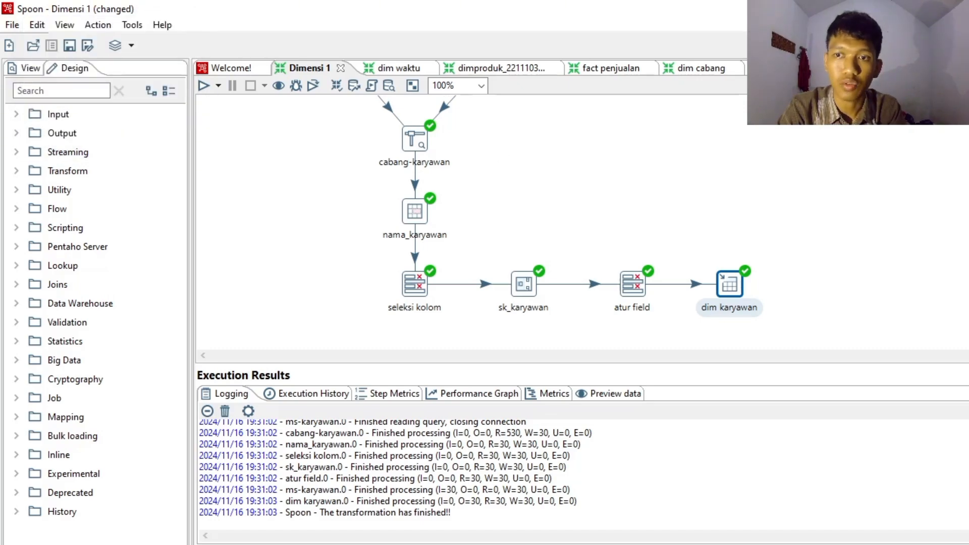
{"action": "scroll", "coordinate": [504, 223], "scroll_direction": "up", "scroll_amount": 5}
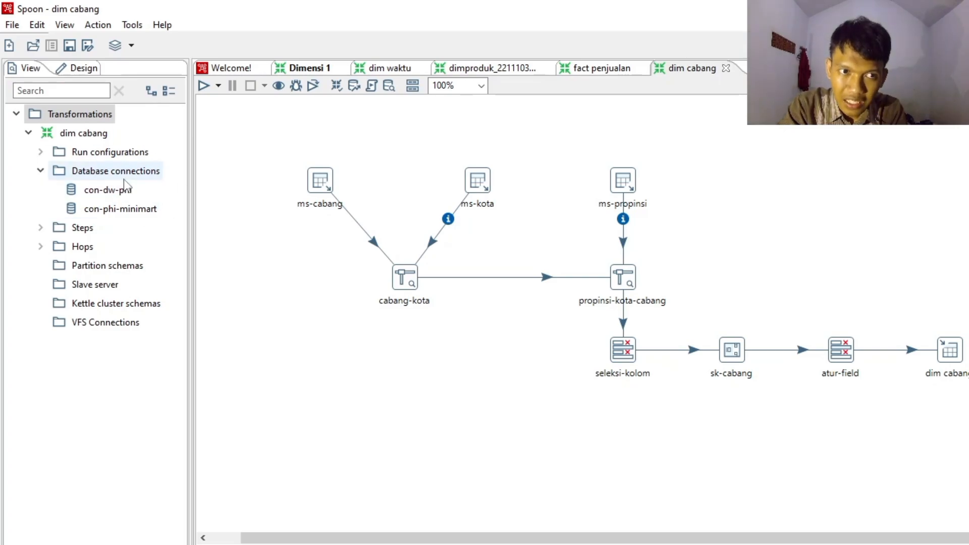
- Open the con-phi-minimart database connection of dim cabang, test it against the phi_minimart database and accept its settings
{"action": "right_click", "coordinate": [156, 211]}
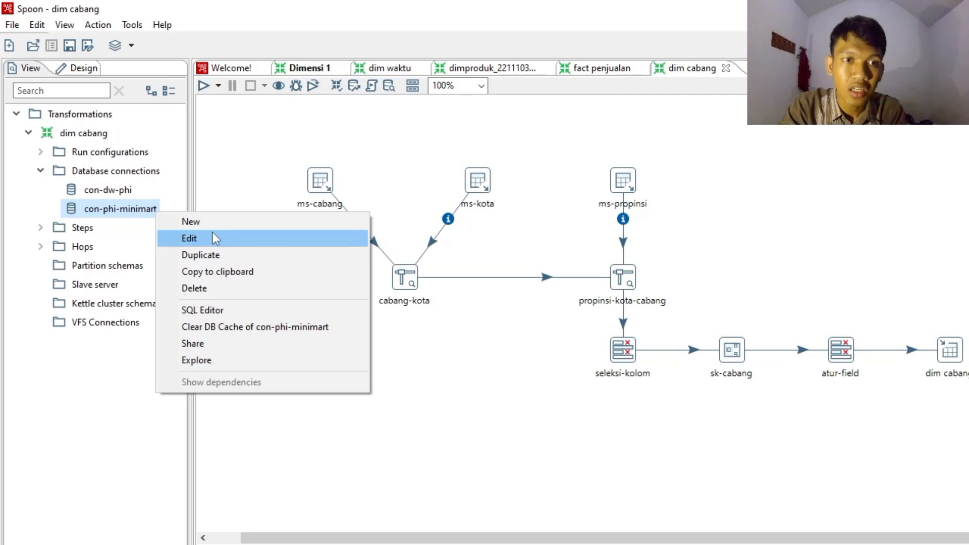
{"action": "left_click", "coordinate": [216, 238]}
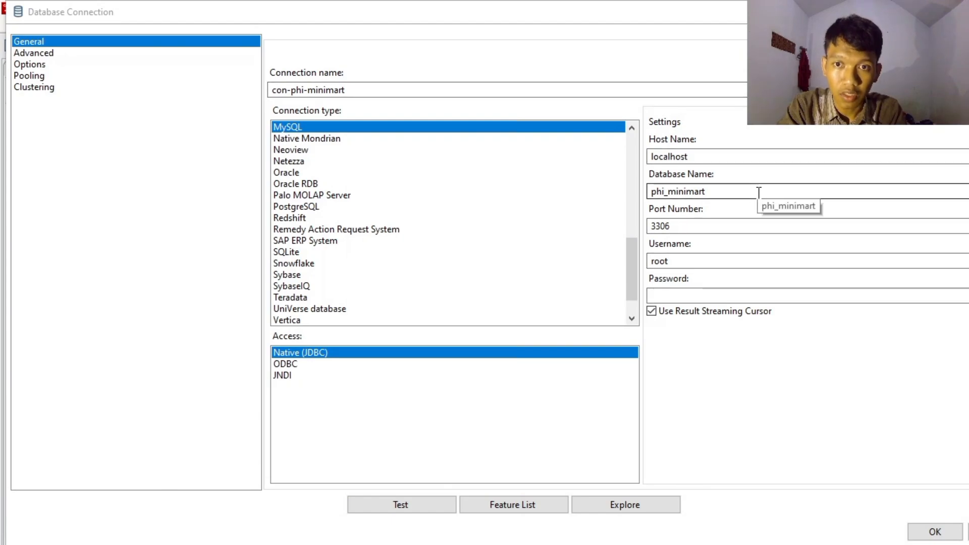
{"action": "left_click", "coordinate": [732, 192]}
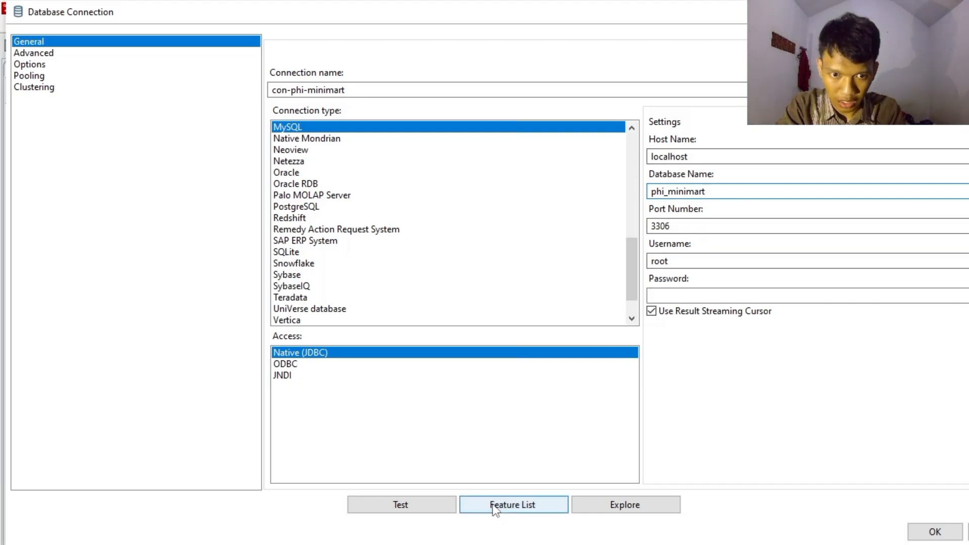
{"action": "left_click", "coordinate": [441, 505]}
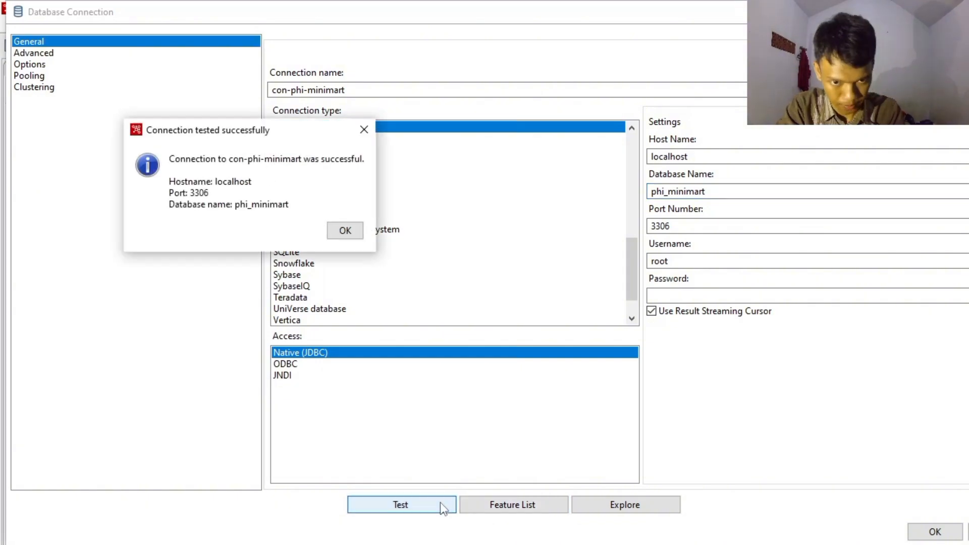
{"action": "left_click", "coordinate": [351, 230]}
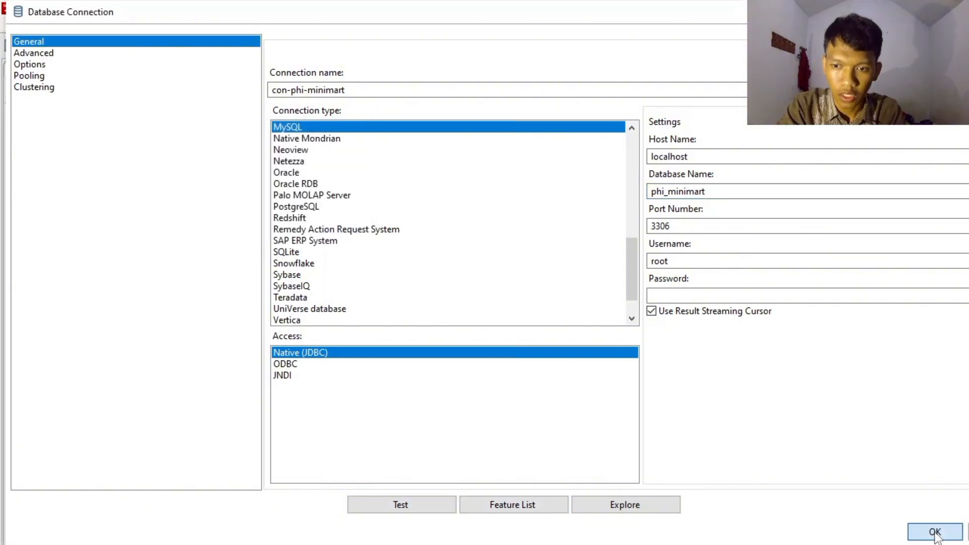
{"action": "left_click", "coordinate": [935, 533]}
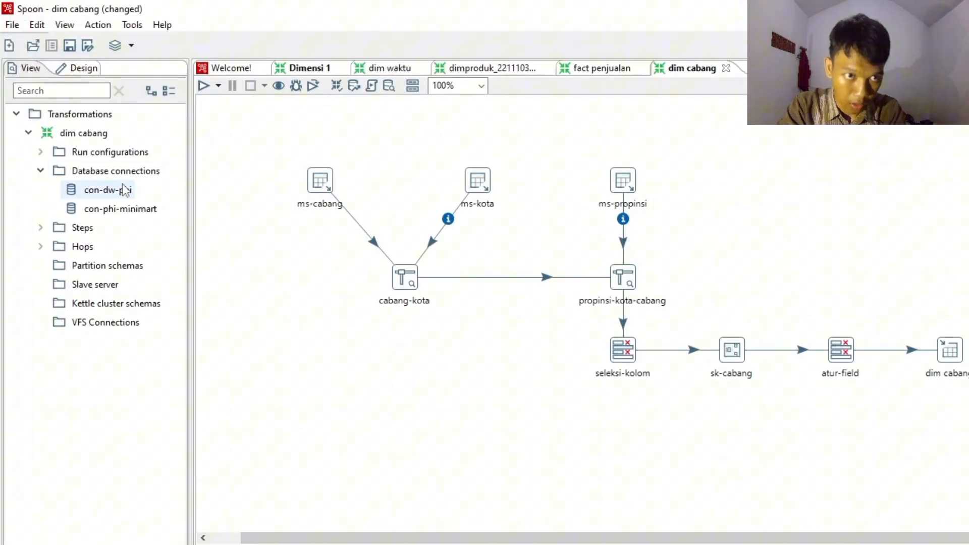
- Open the con-dw-phi database connection, test it against the dw_phi database and accept its settings
{"action": "right_click", "coordinate": [124, 186]}
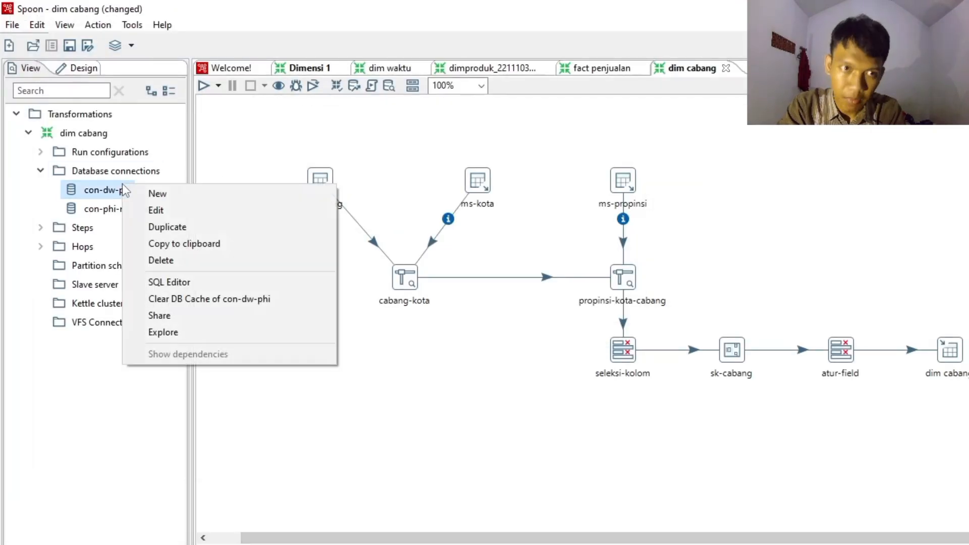
{"action": "left_click", "coordinate": [168, 214]}
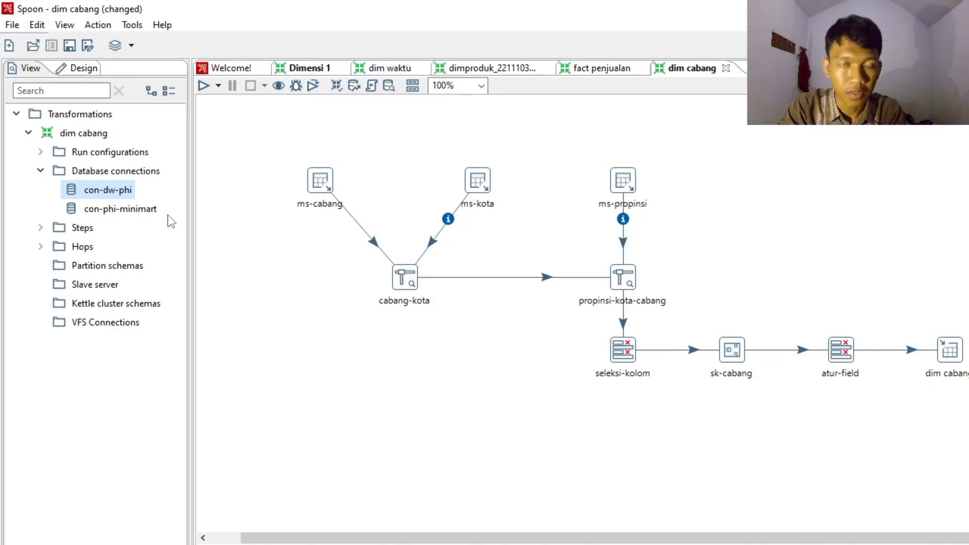
{"action": "key", "text": "Return"}
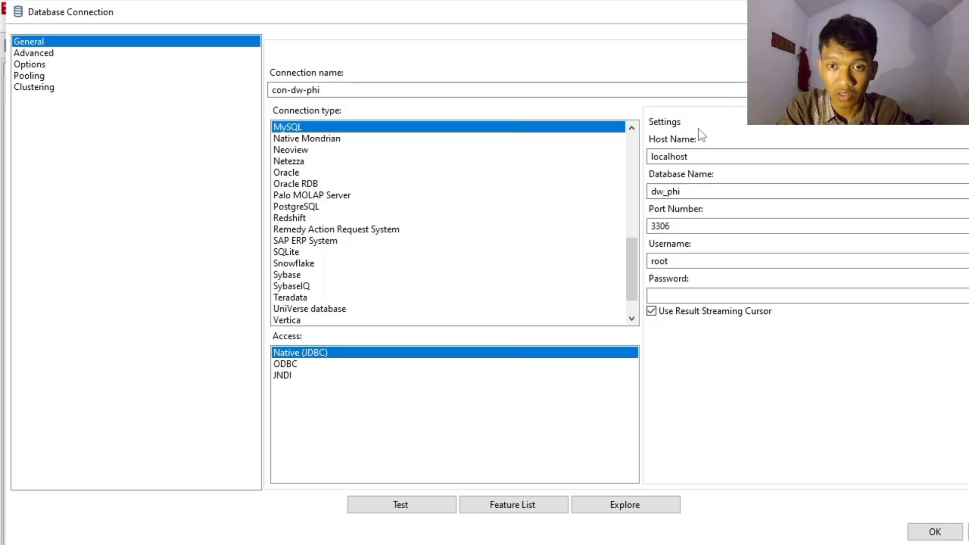
{"action": "left_click", "coordinate": [414, 503]}
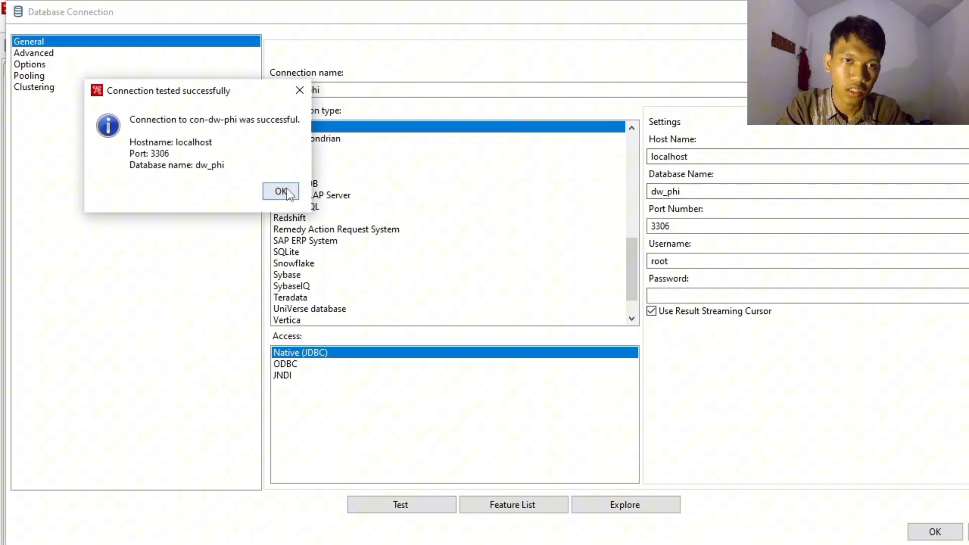
{"action": "left_click", "coordinate": [281, 192]}
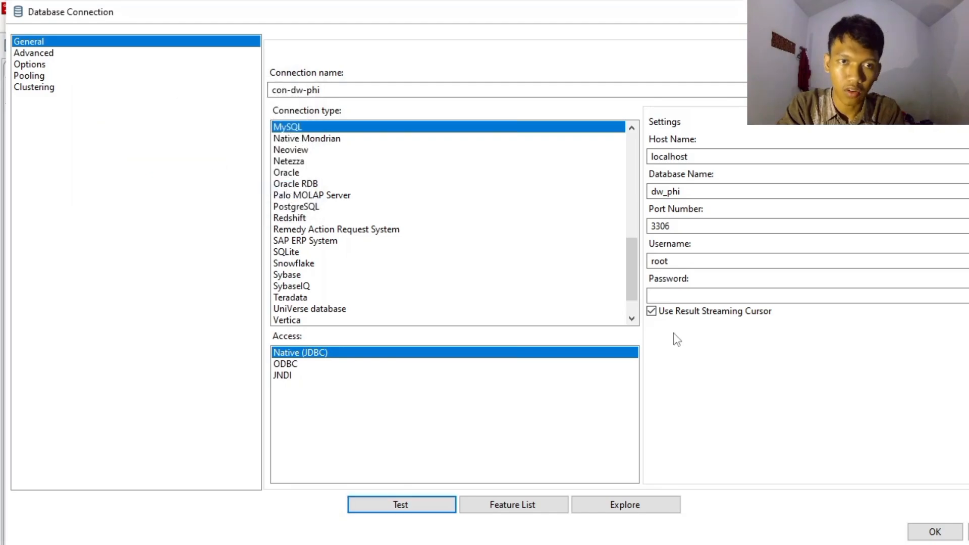
{"action": "left_click", "coordinate": [929, 531]}
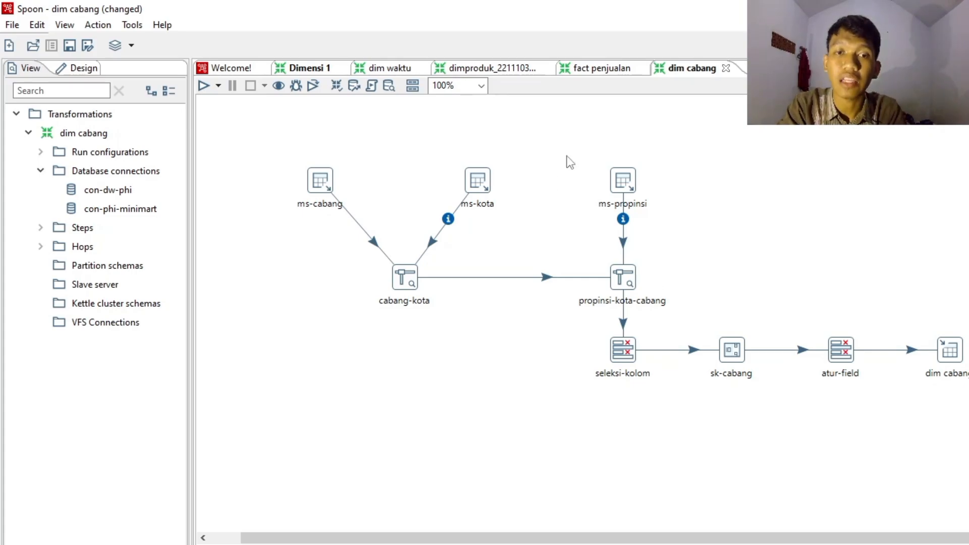
- Generate the ms-cabang Table input's SQL from the ms_cabang table through con-phi-minimart, including the field names, and accept it
{"action": "left_click", "coordinate": [311, 184]}
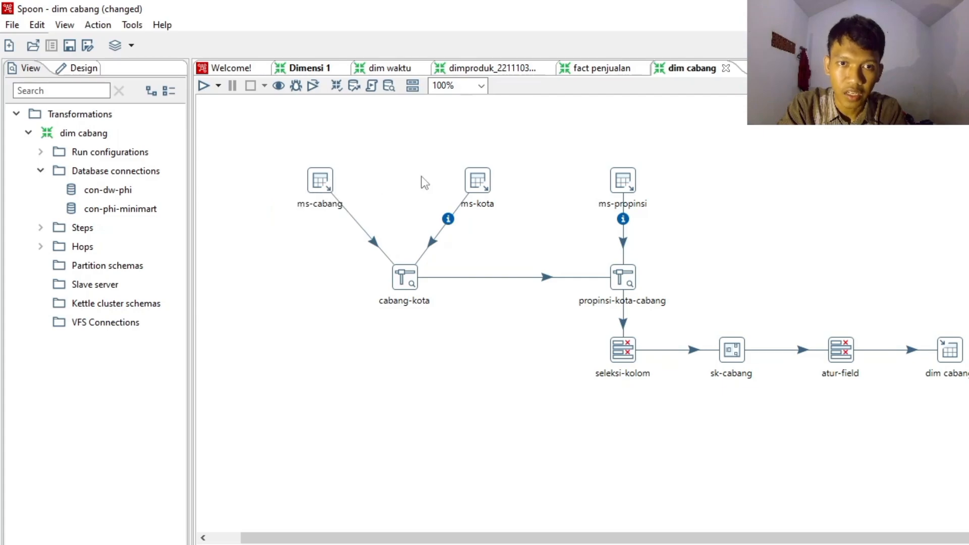
{"action": "double_click", "coordinate": [321, 182]}
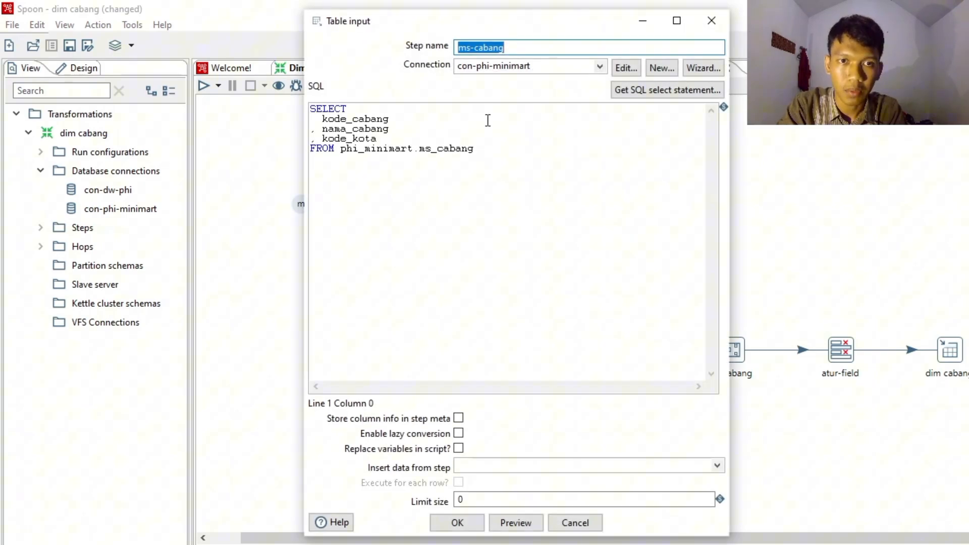
{"action": "left_click", "coordinate": [600, 68]}
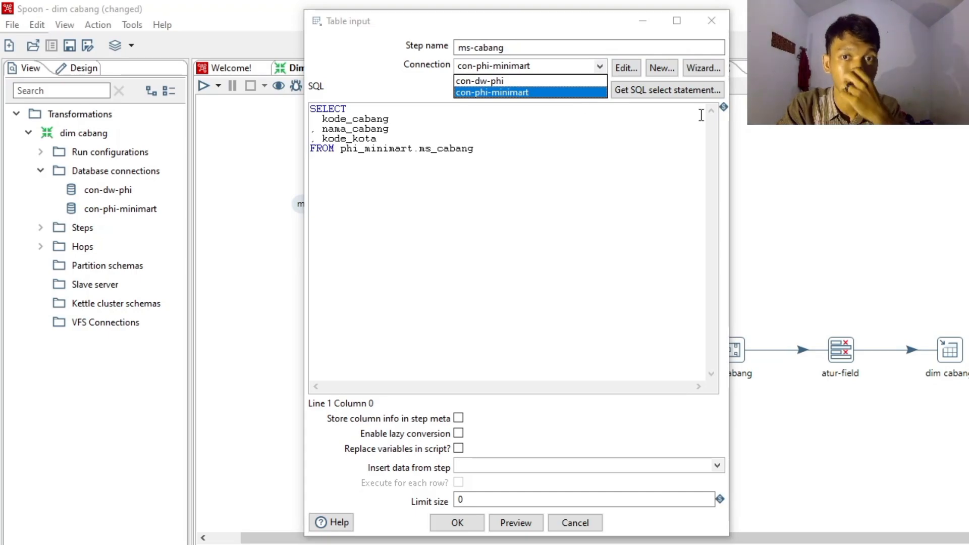
{"action": "left_click", "coordinate": [762, 114]}
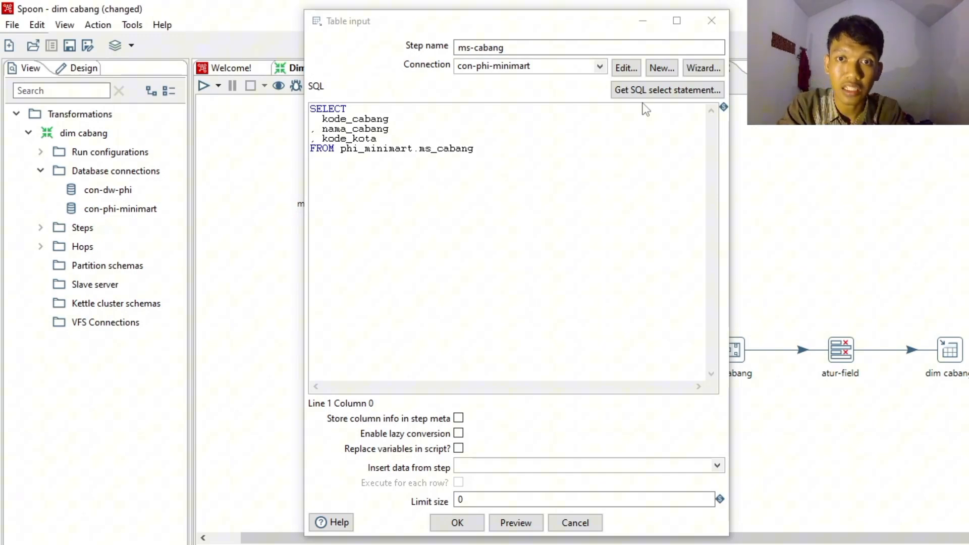
{"action": "left_click", "coordinate": [645, 91]}
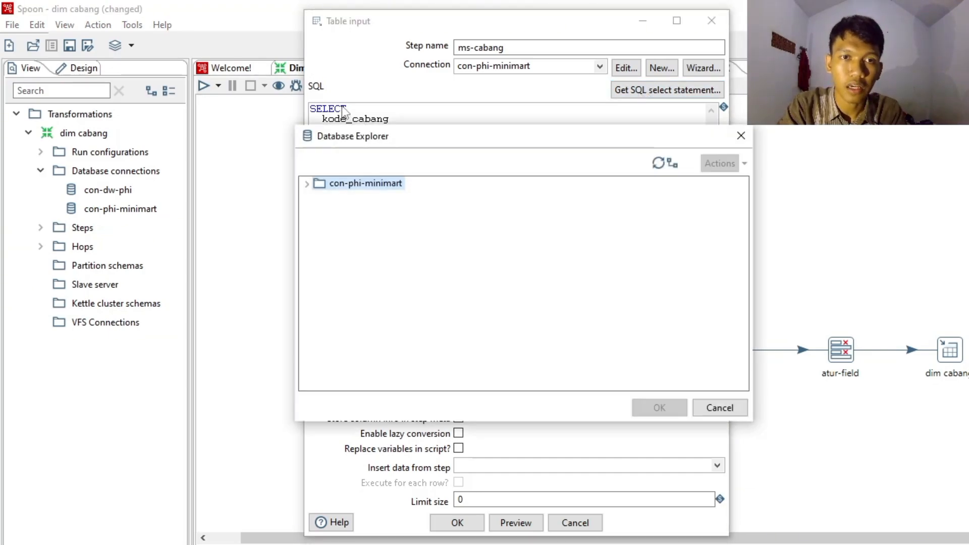
{"action": "left_click", "coordinate": [306, 184]}
{"action": "left_click", "coordinate": [320, 211]}
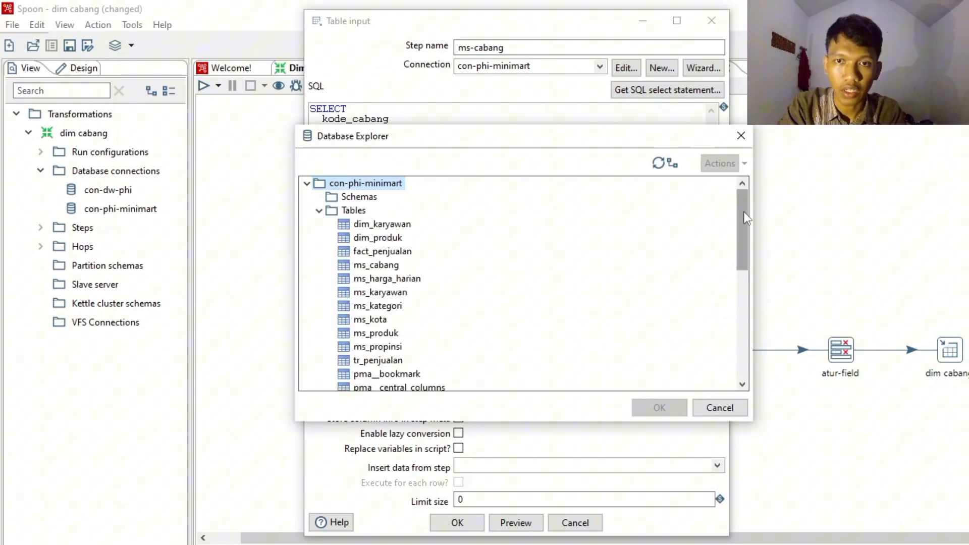
{"action": "left_click_drag", "start_coordinate": [746, 218], "coordinate": [746, 228]}
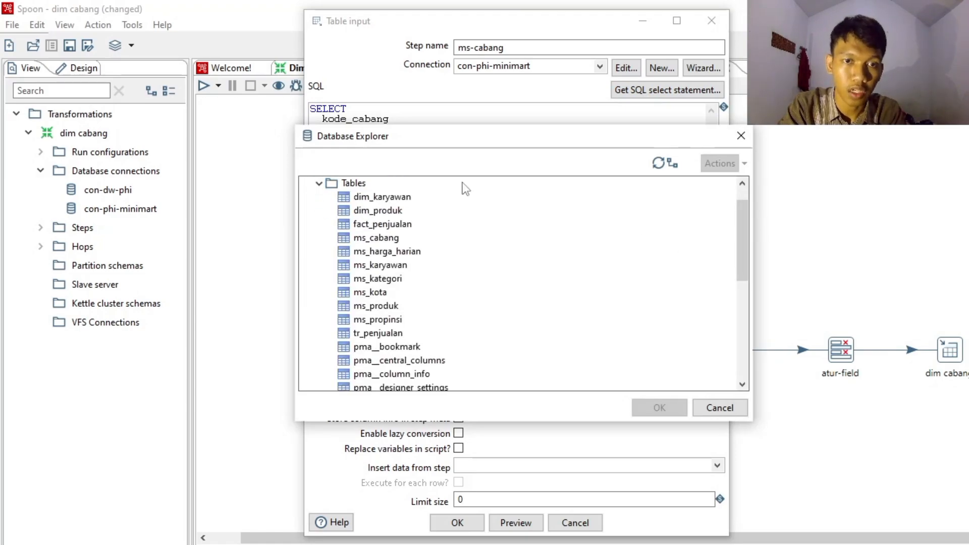
{"action": "left_click", "coordinate": [371, 238]}
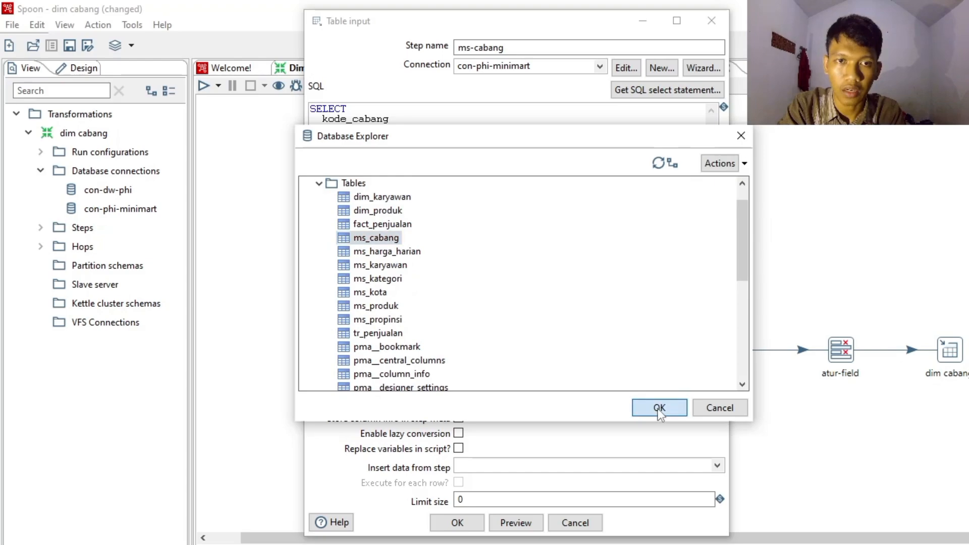
{"action": "left_click", "coordinate": [659, 408]}
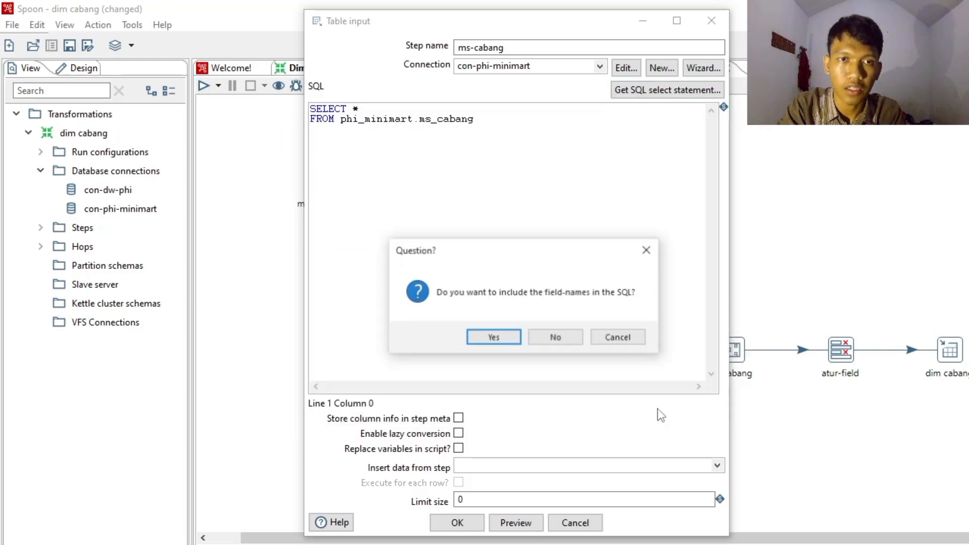
{"action": "left_click", "coordinate": [494, 337]}
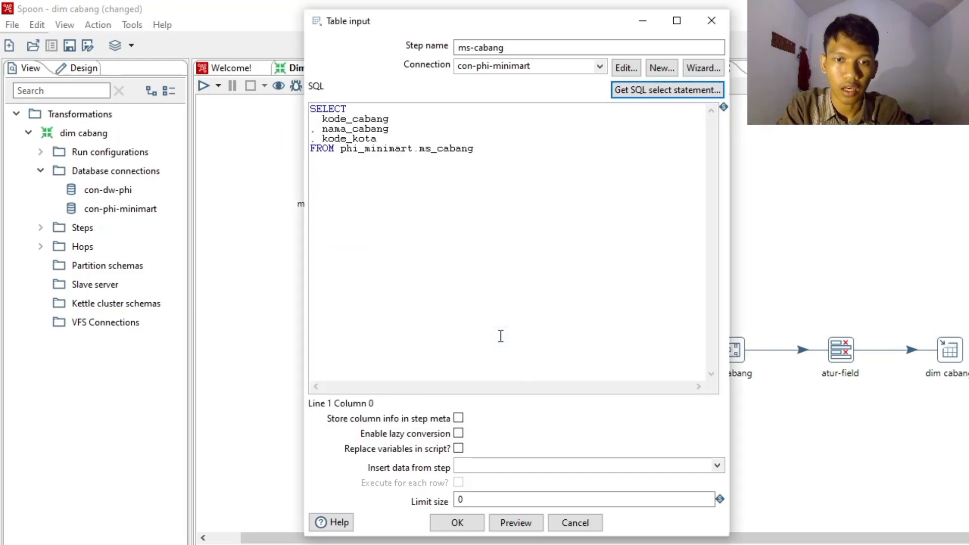
{"action": "left_click", "coordinate": [458, 524]}
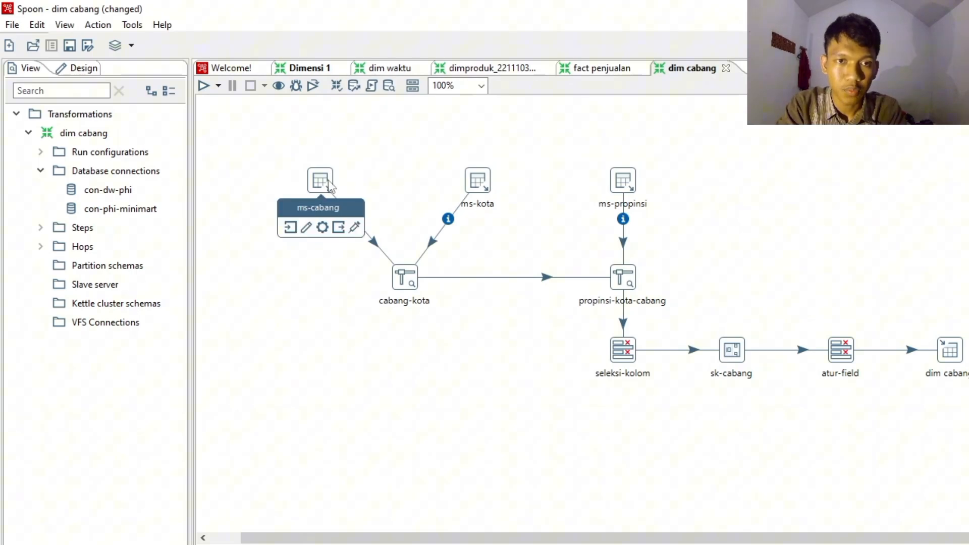
- Review the ms-kota Table input query and the cabang-kota Stream lookup, keeping ms-kota as lookup step and accepting both
{"action": "double_click", "coordinate": [479, 184]}
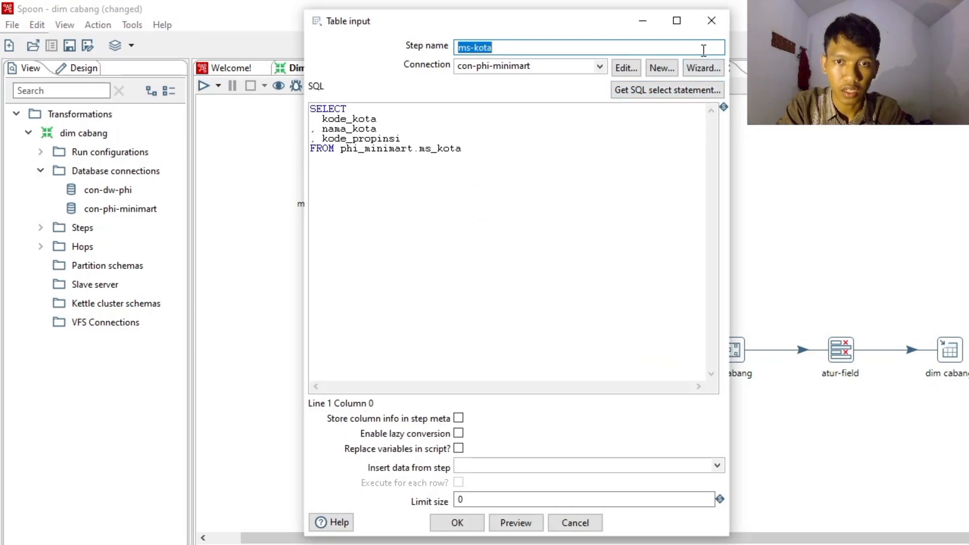
{"action": "left_click", "coordinate": [463, 527]}
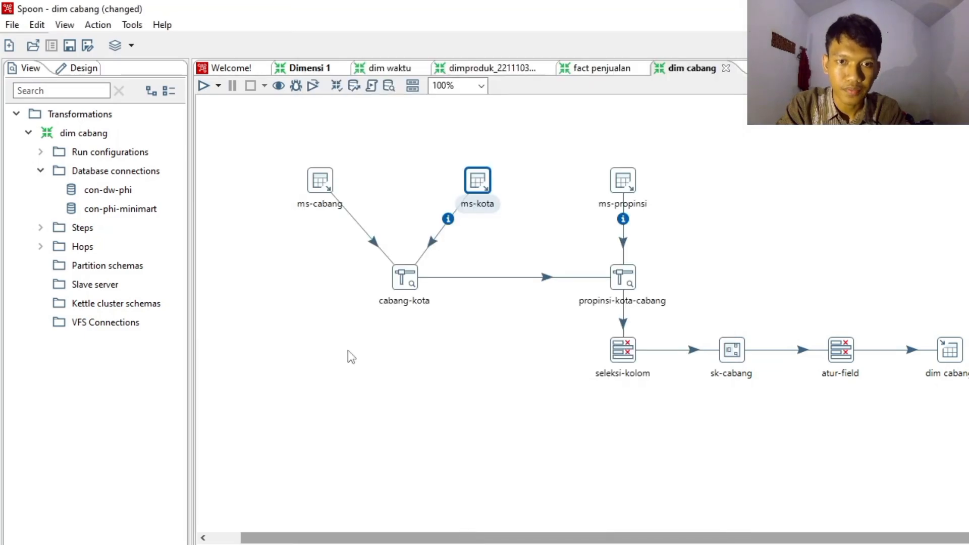
{"action": "double_click", "coordinate": [400, 286]}
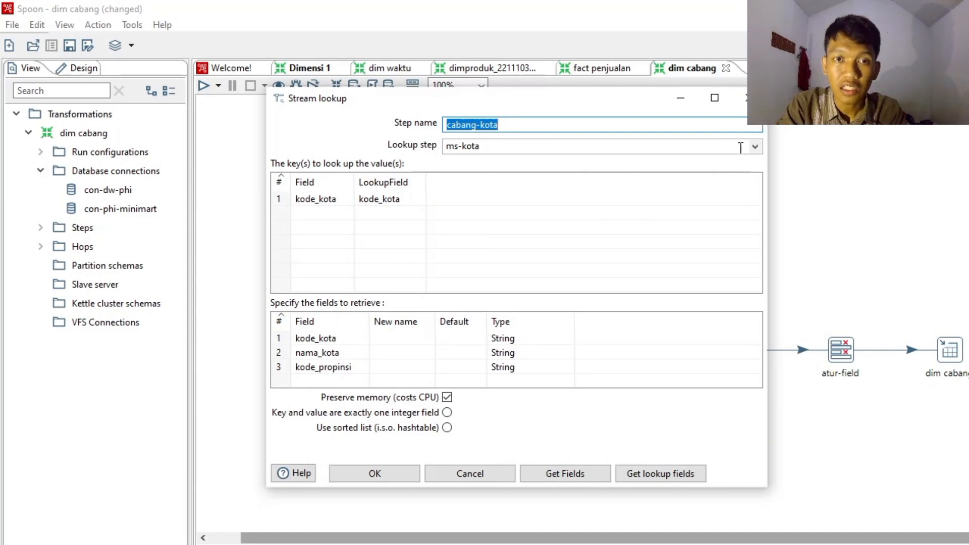
{"action": "left_click", "coordinate": [756, 148]}
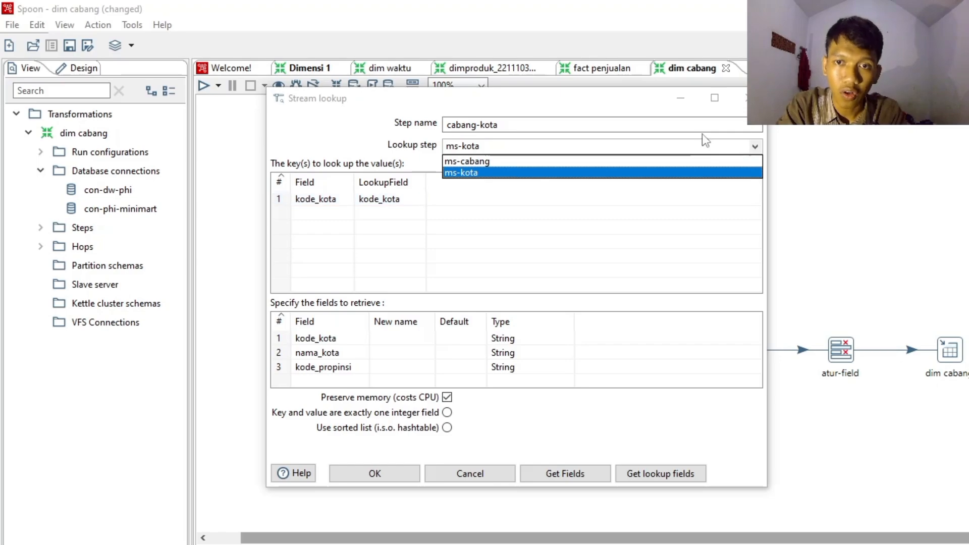
{"action": "left_click", "coordinate": [751, 143]}
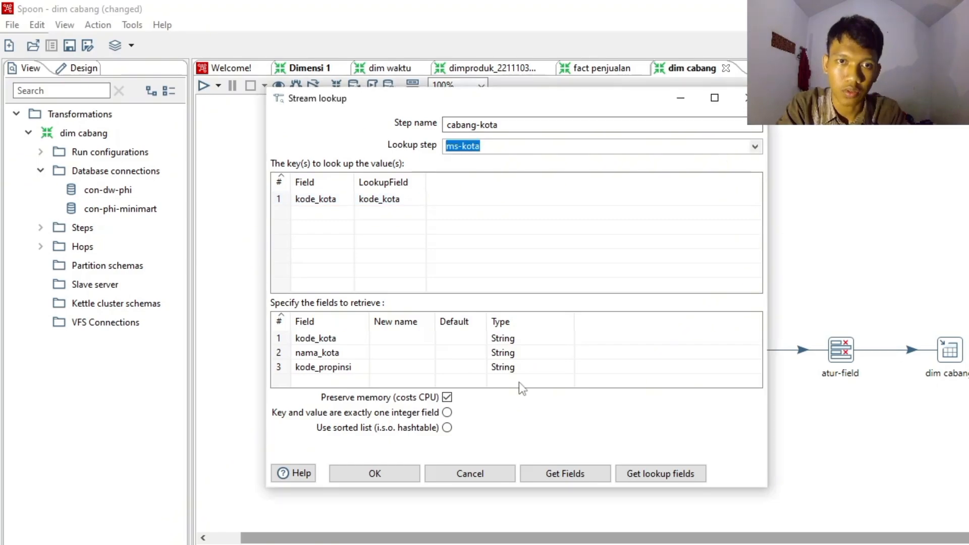
{"action": "left_click", "coordinate": [373, 473]}
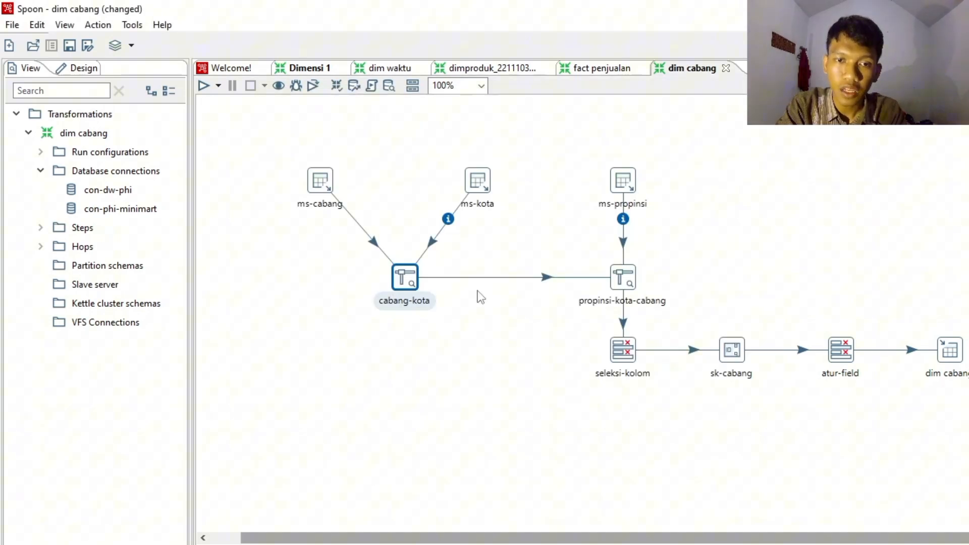
- Review the connection and SQL query of the ms-propinsi Table input and accept it
{"action": "double_click", "coordinate": [626, 193]}
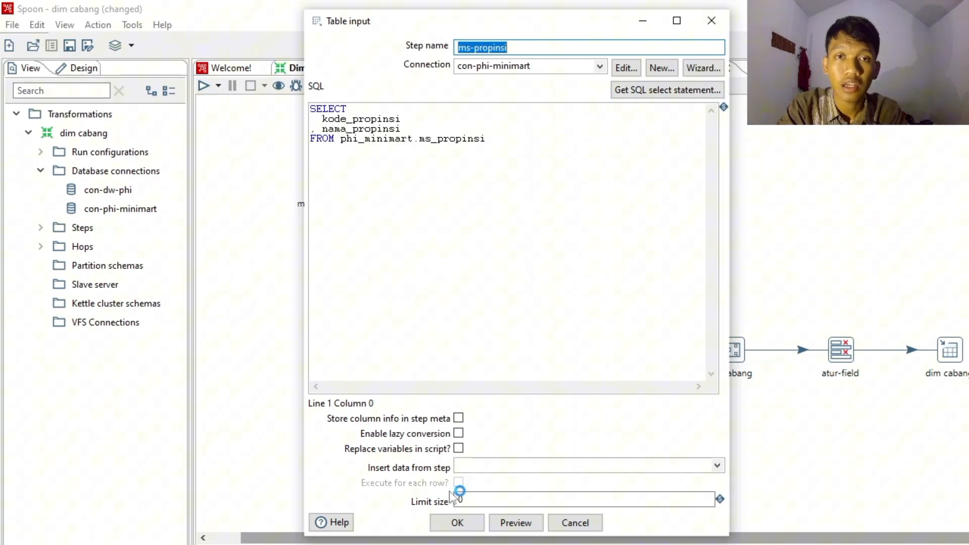
{"action": "left_click", "coordinate": [458, 523]}
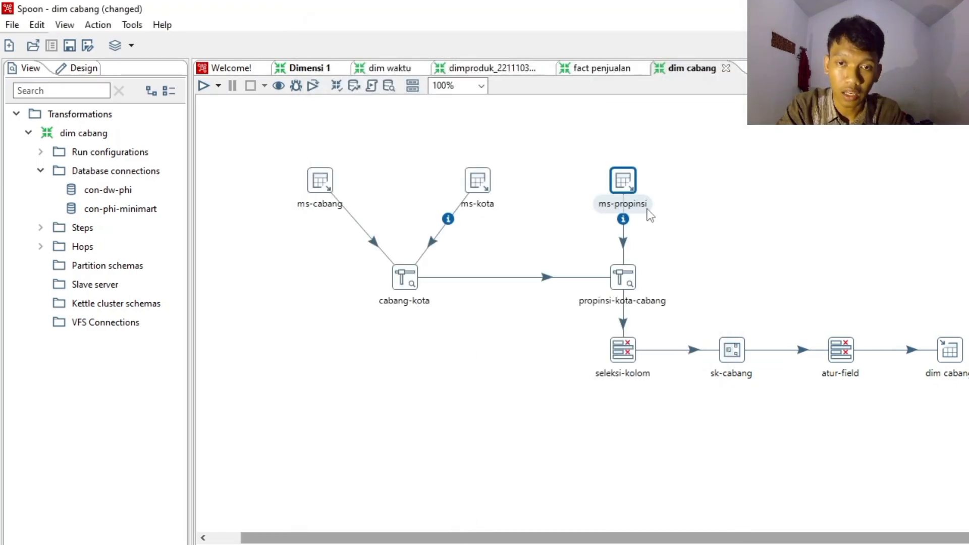
- Review the propinsi-kota-cabang Stream lookup, keeping ms-propinsi as the lookup step, and accept its key and retrieved fields
{"action": "mouse_move", "coordinate": [632, 184]}
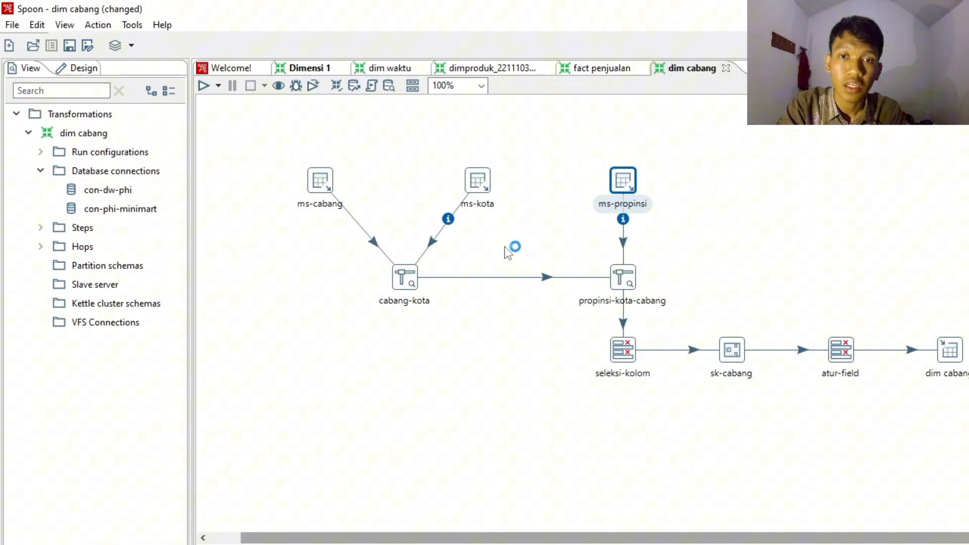
{"action": "double_click", "coordinate": [634, 291]}
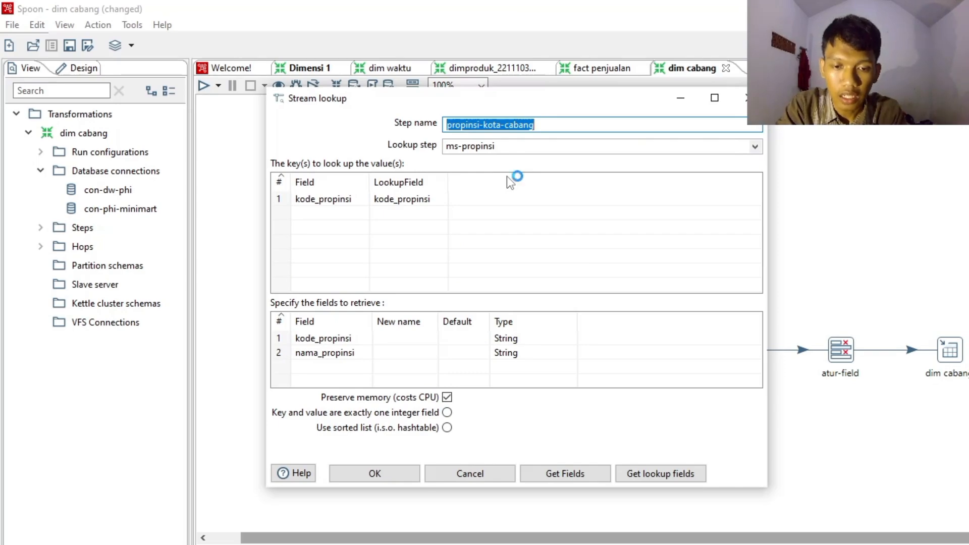
{"action": "left_click", "coordinate": [755, 147]}
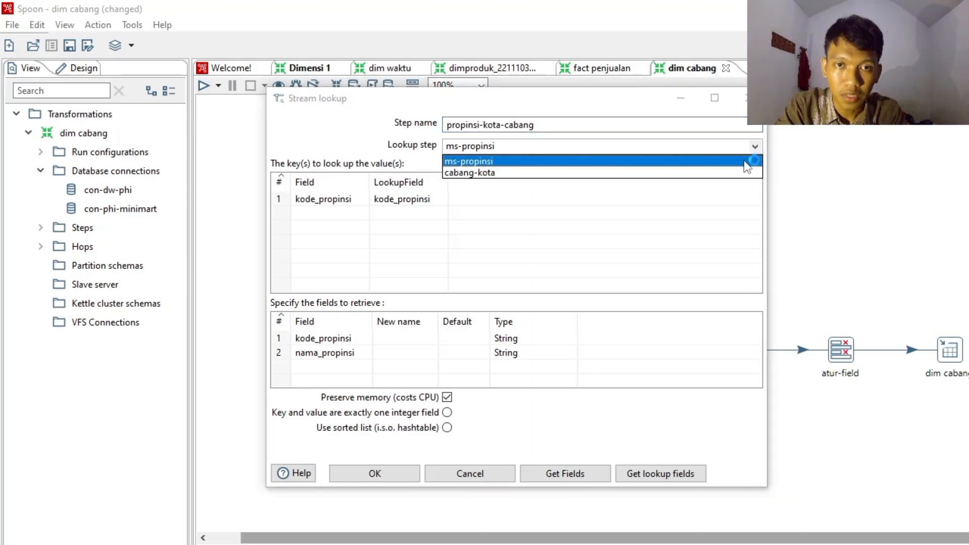
{"action": "left_click", "coordinate": [745, 161]}
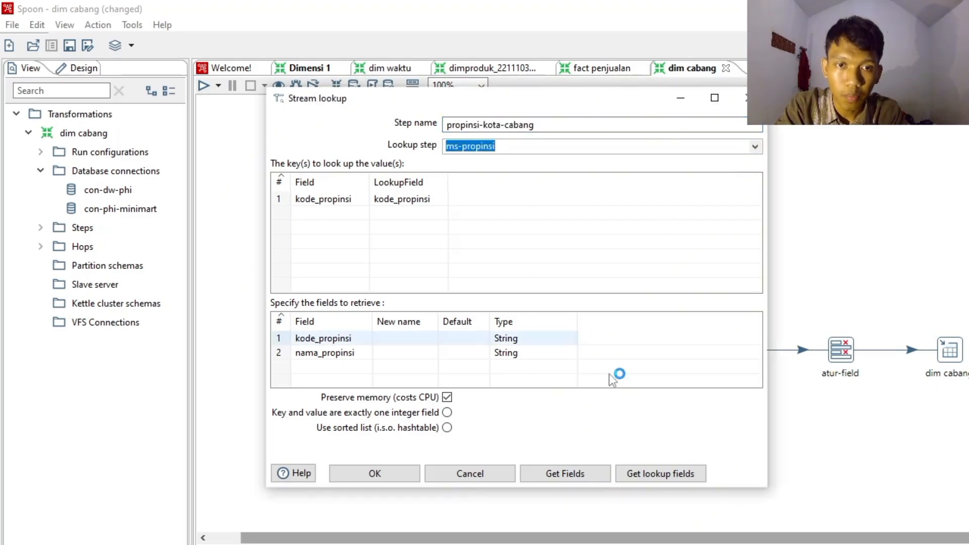
{"action": "left_click", "coordinate": [676, 473]}
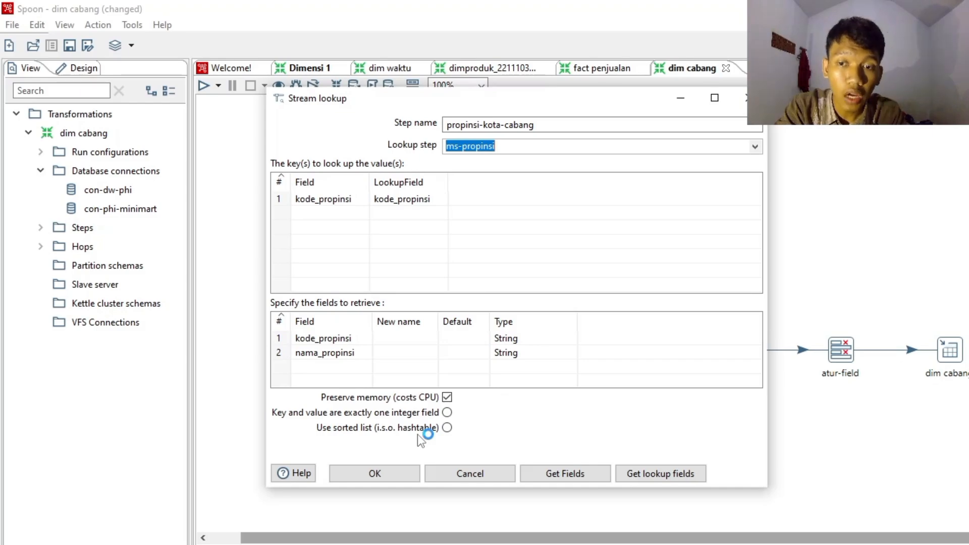
{"action": "left_click", "coordinate": [400, 469]}
- Review the seleksi-kolom Select values fields and meta-data, accept them, and inspect the sk-cabang Add sequence settings
{"action": "mouse_move", "coordinate": [627, 346]}
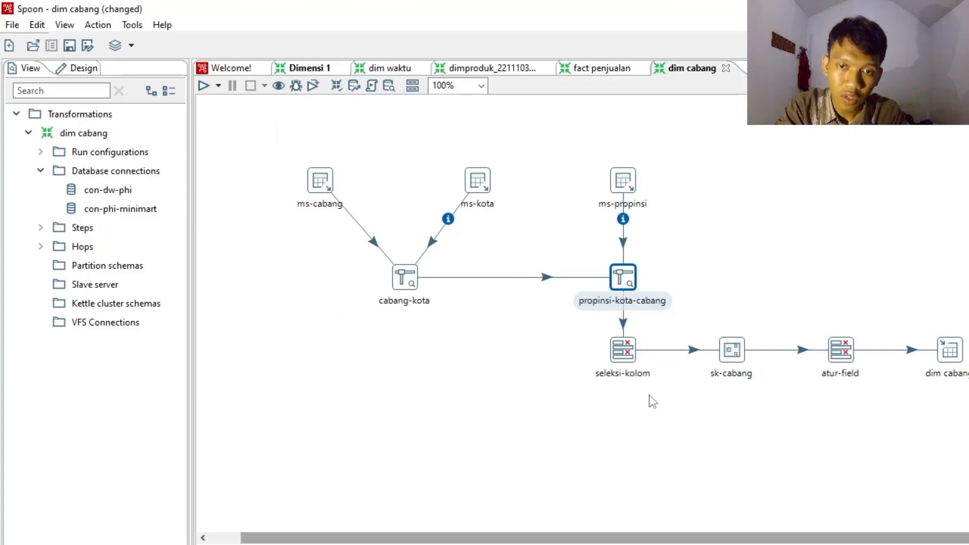
{"action": "double_click", "coordinate": [629, 356]}
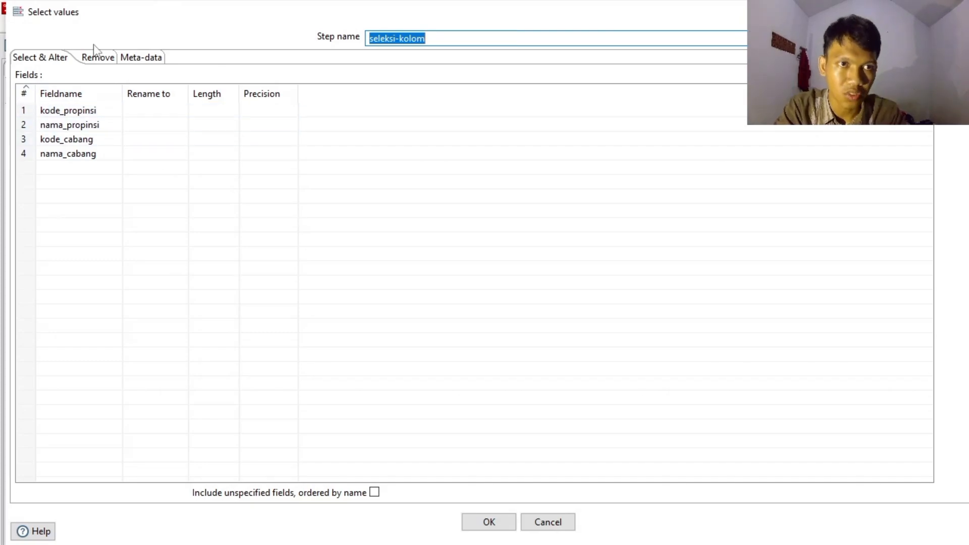
{"action": "left_click", "coordinate": [143, 57]}
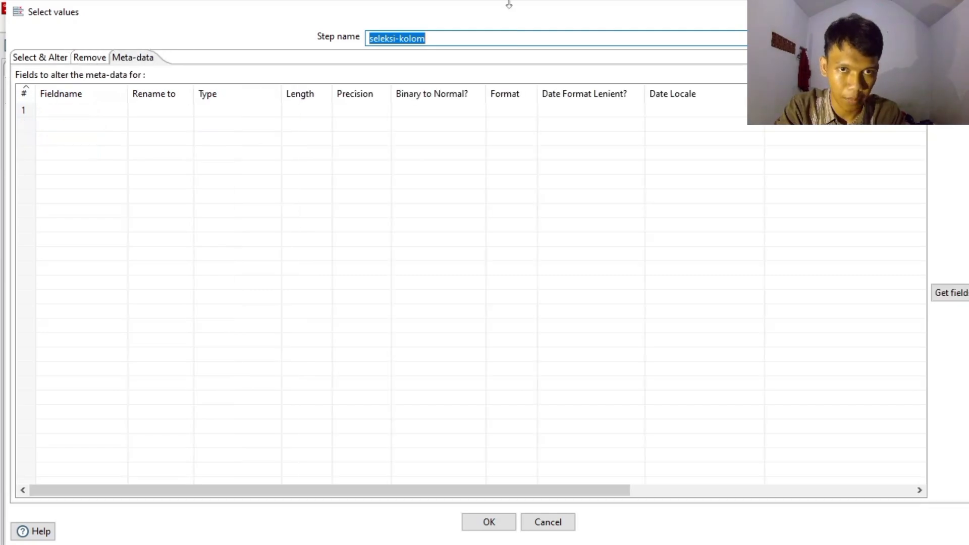
{"action": "left_click", "coordinate": [502, 525]}
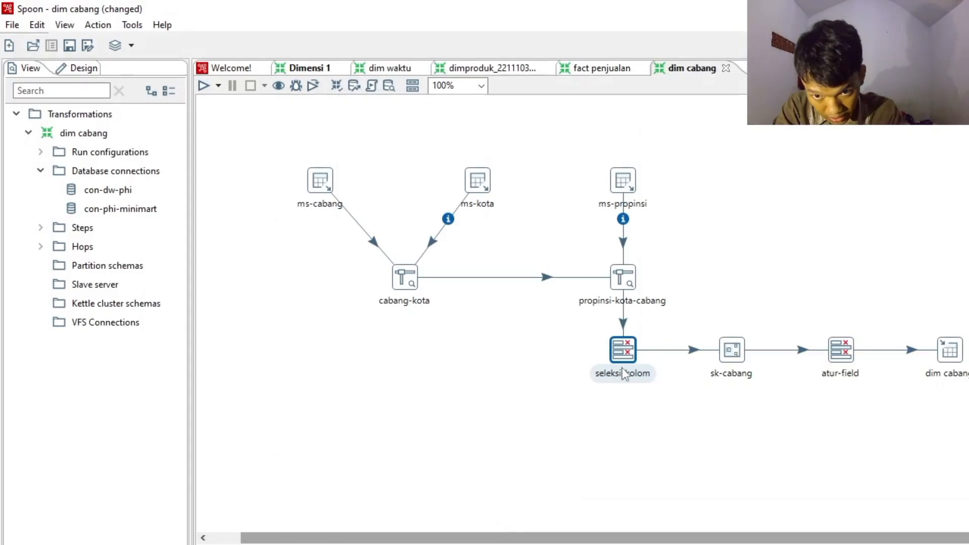
{"action": "double_click", "coordinate": [740, 355]}
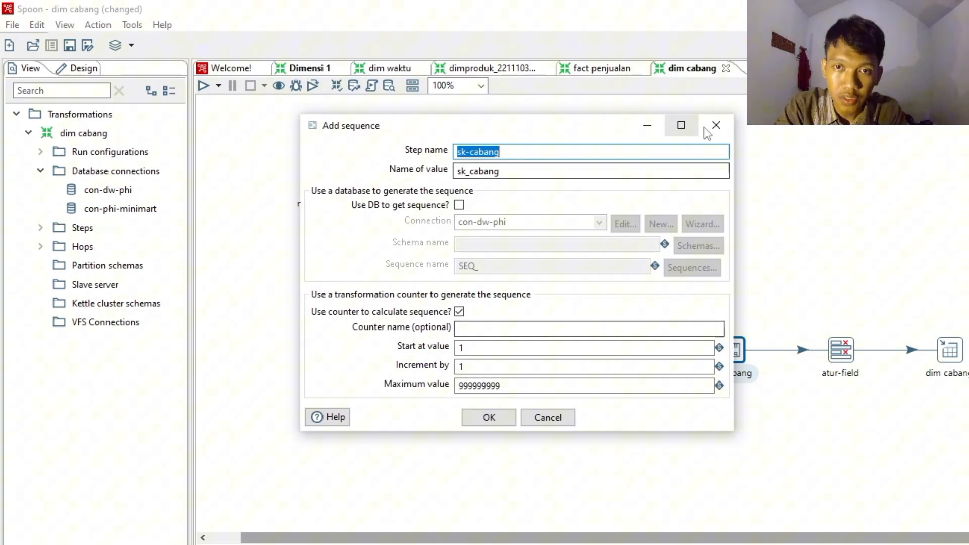
{"action": "left_click", "coordinate": [608, 171]}
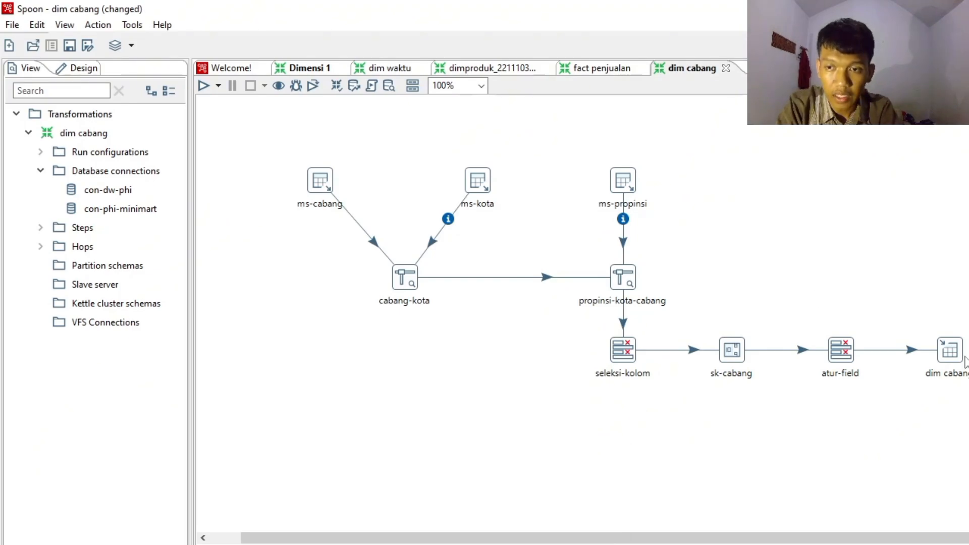
- Create the dim_cabang table by executing the dim cabang Table output's SQL through con-dw-phi, and accept the output settings
{"action": "double_click", "coordinate": [950, 352]}
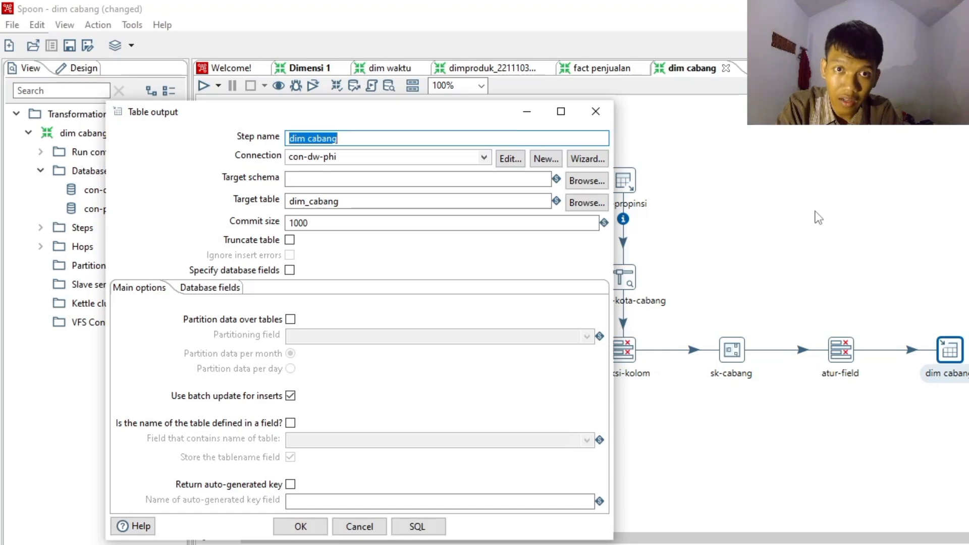
{"action": "left_click", "coordinate": [490, 163]}
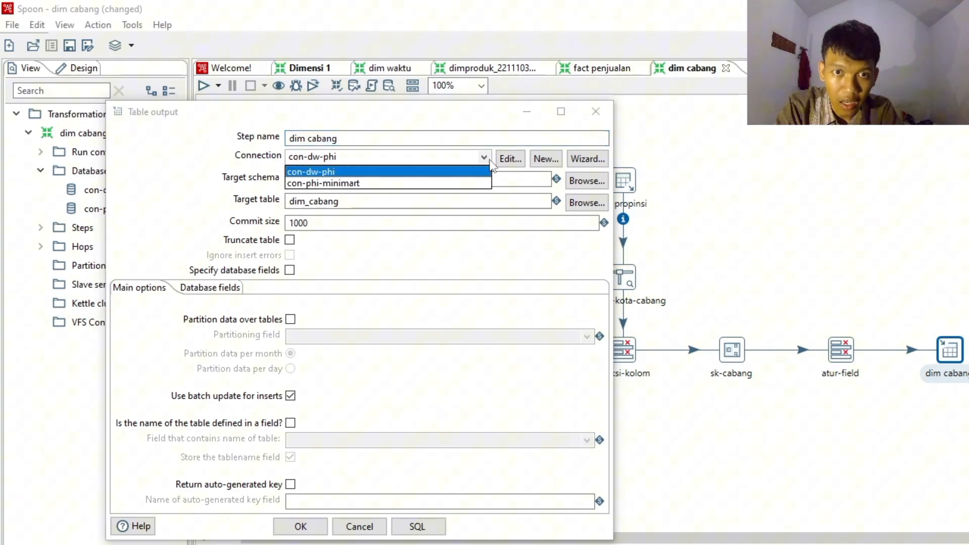
{"action": "left_click", "coordinate": [490, 162]}
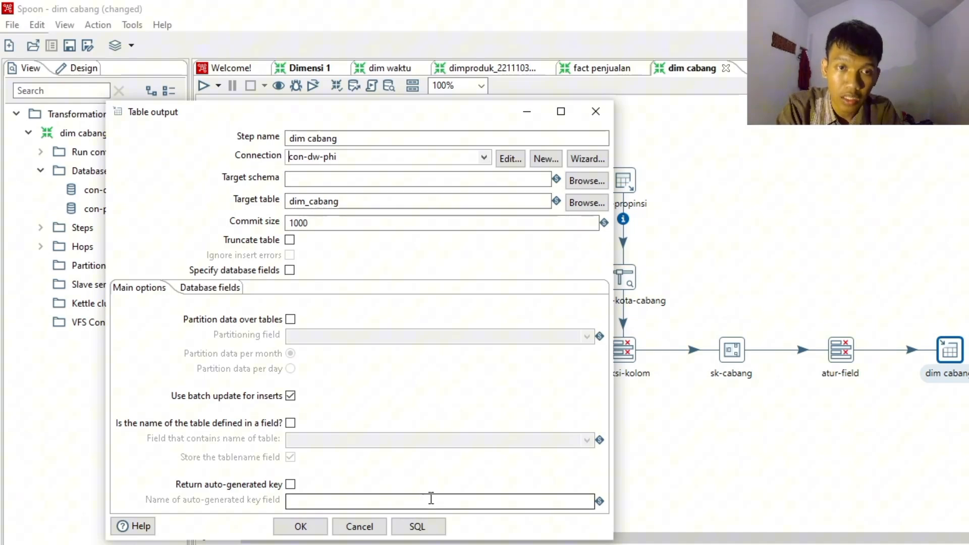
{"action": "left_click", "coordinate": [423, 528]}
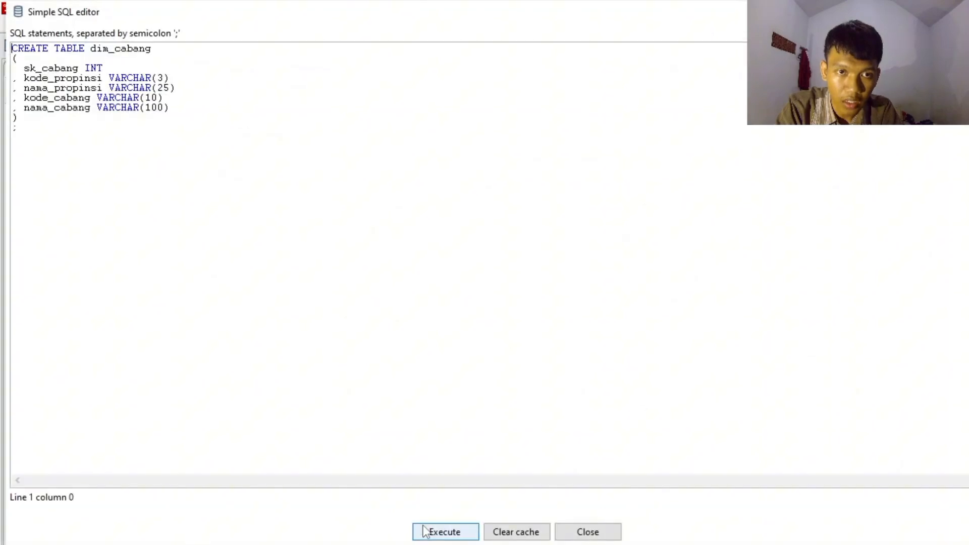
{"action": "left_click", "coordinate": [424, 531]}
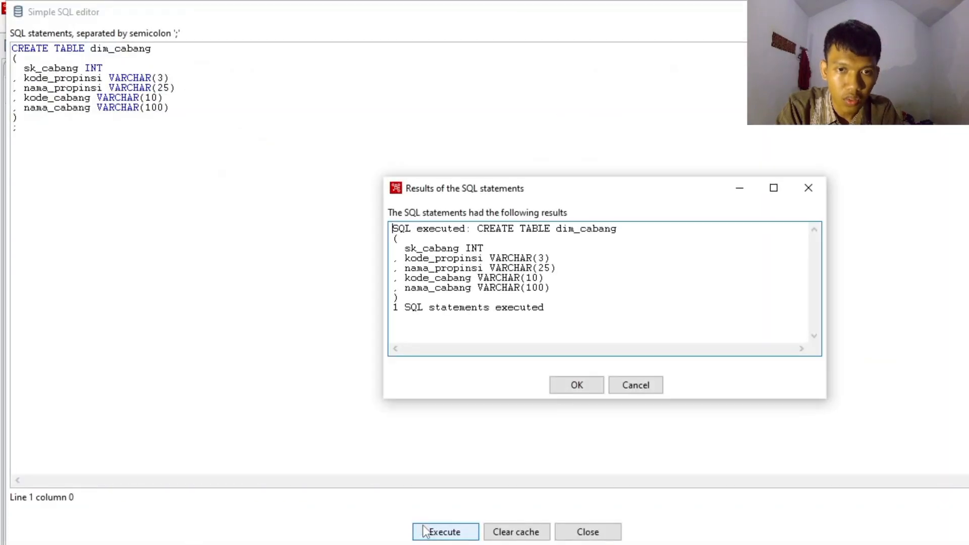
{"action": "left_click", "coordinate": [578, 385]}
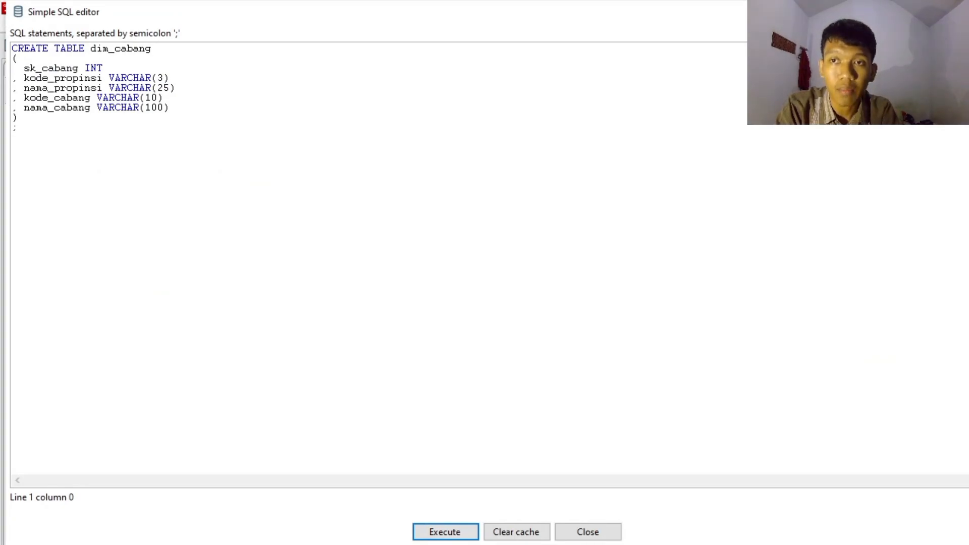
{"action": "key", "text": "Escape"}
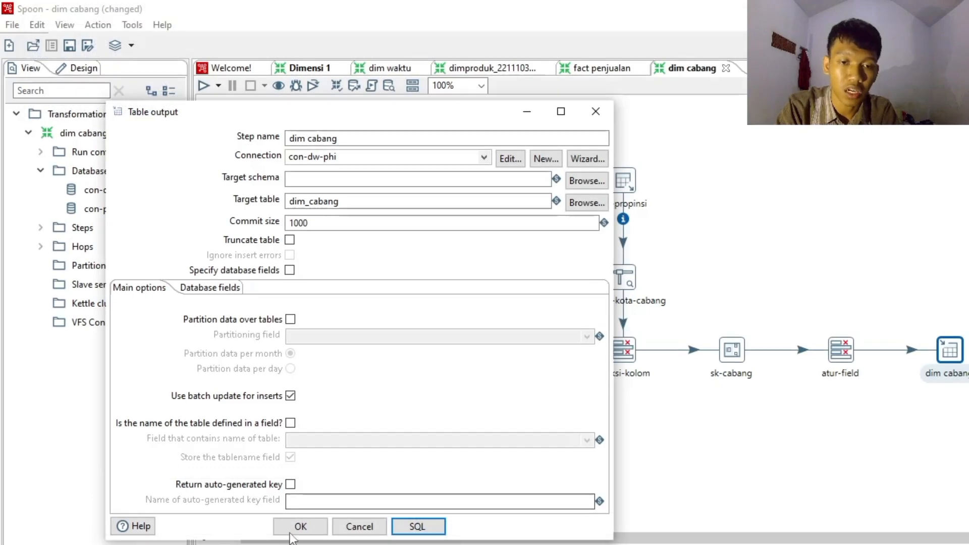
{"action": "left_click", "coordinate": [300, 527]}
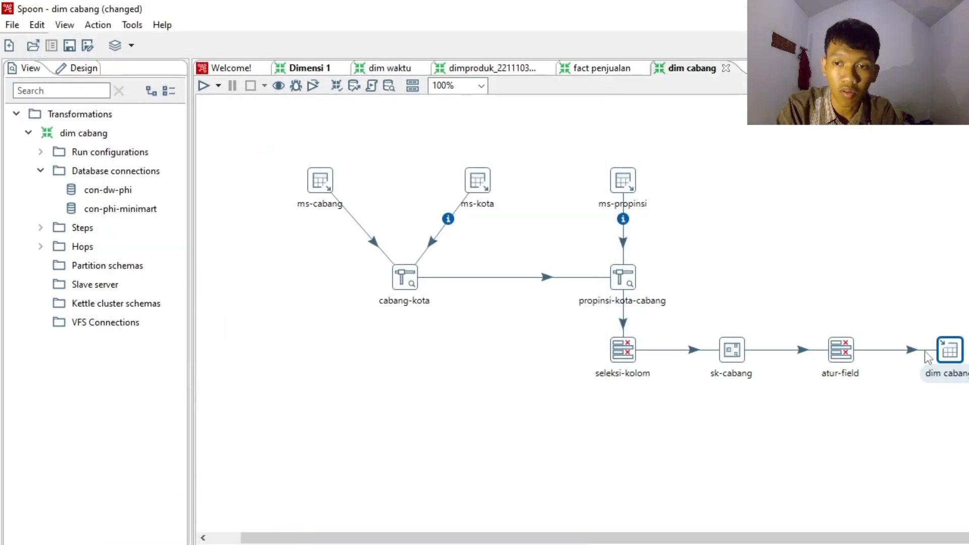
- Run a quick preview of the dim cabang step with 1000 rows to retrieve, and examine the resulting data
{"action": "right_click", "coordinate": [945, 352]}
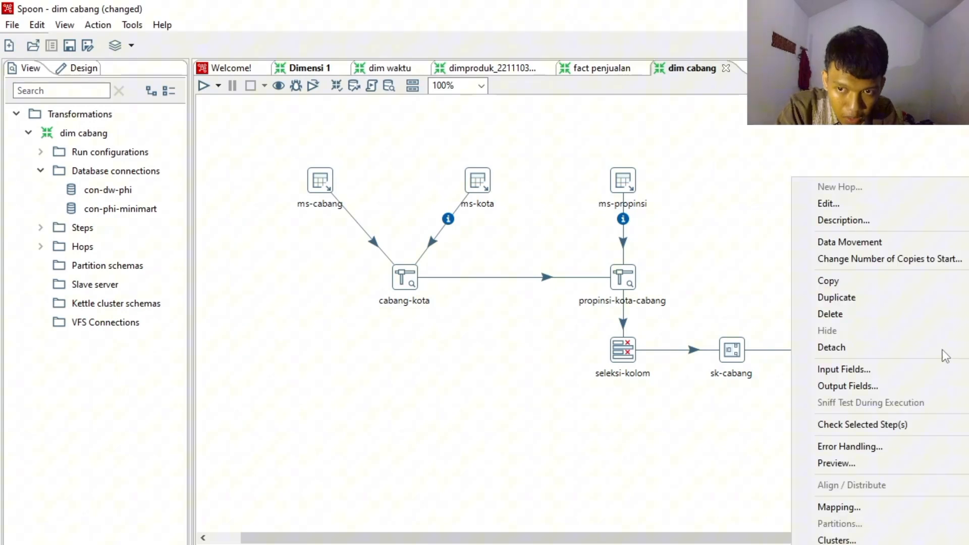
{"action": "left_click", "coordinate": [852, 468]}
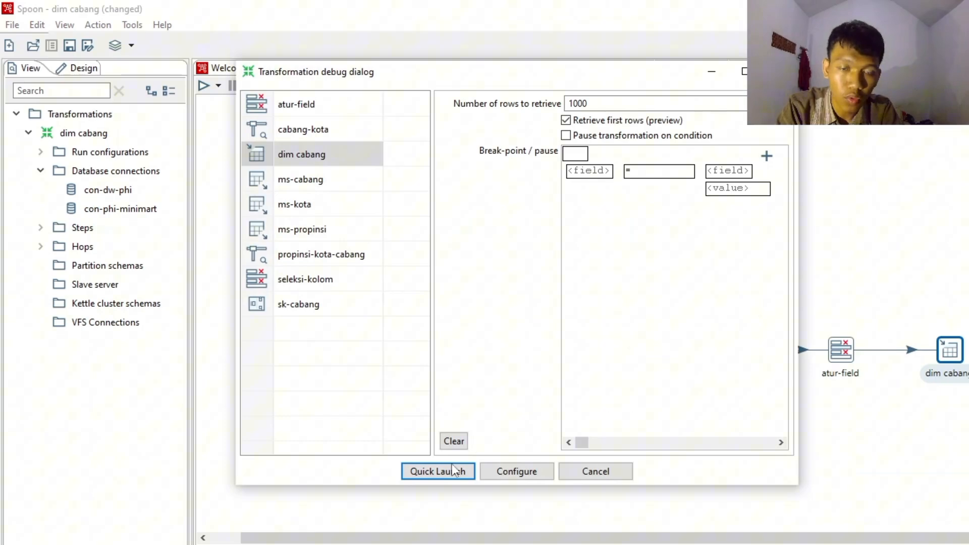
{"action": "left_click", "coordinate": [439, 471]}
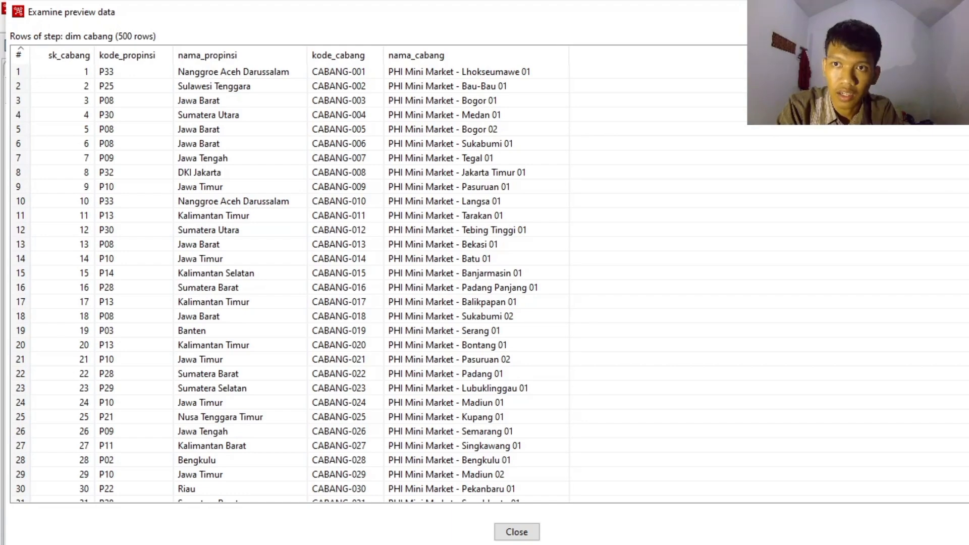
{"action": "left_click", "coordinate": [958, 11]}
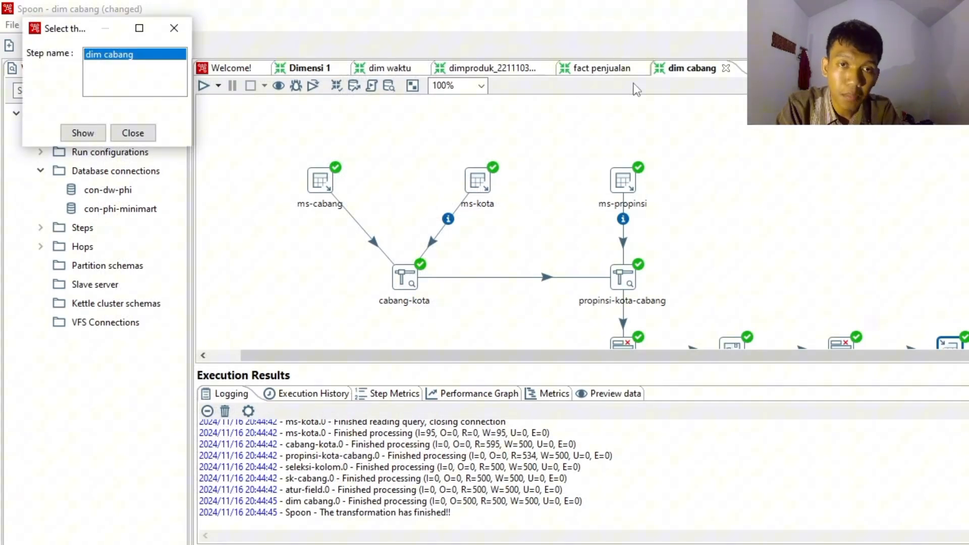
- Switch to the dim waktu transformation, dismiss the preview step selection and show the transformation's database connections
{"action": "left_click", "coordinate": [386, 69]}
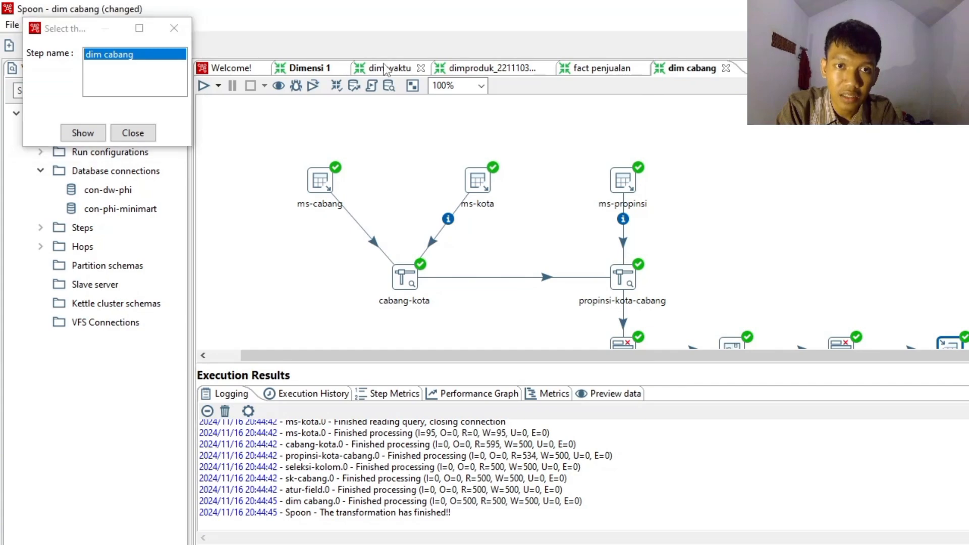
{"action": "left_click", "coordinate": [174, 28]}
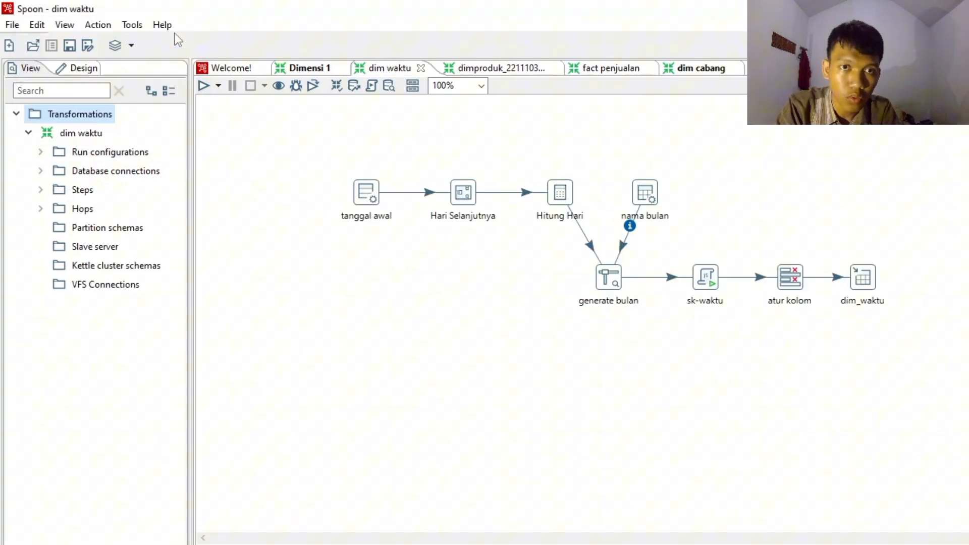
{"action": "left_click", "coordinate": [41, 172]}
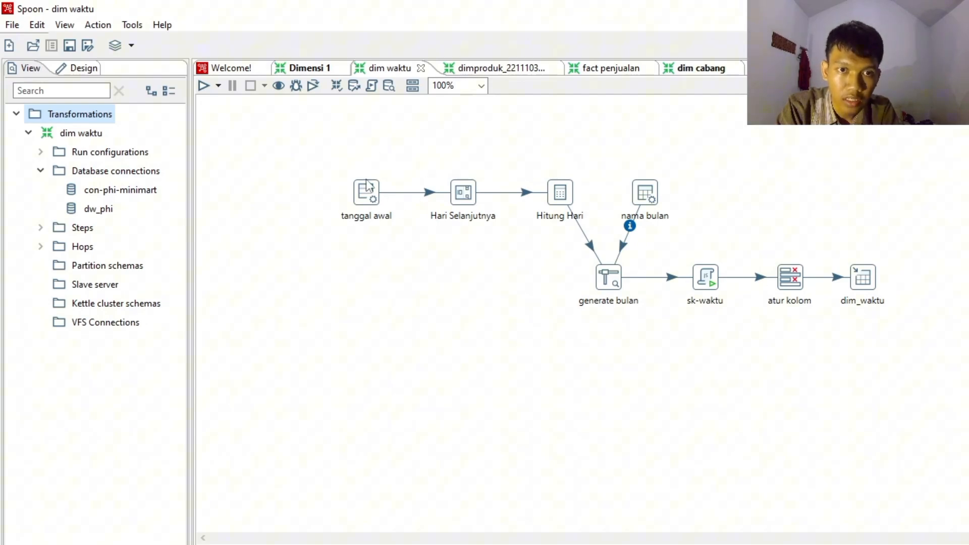
- Review the tanggal awal Generate rows settings, keeping Set empty string at N for the tanggal_awal field, and accept them
{"action": "mouse_move", "coordinate": [363, 197]}
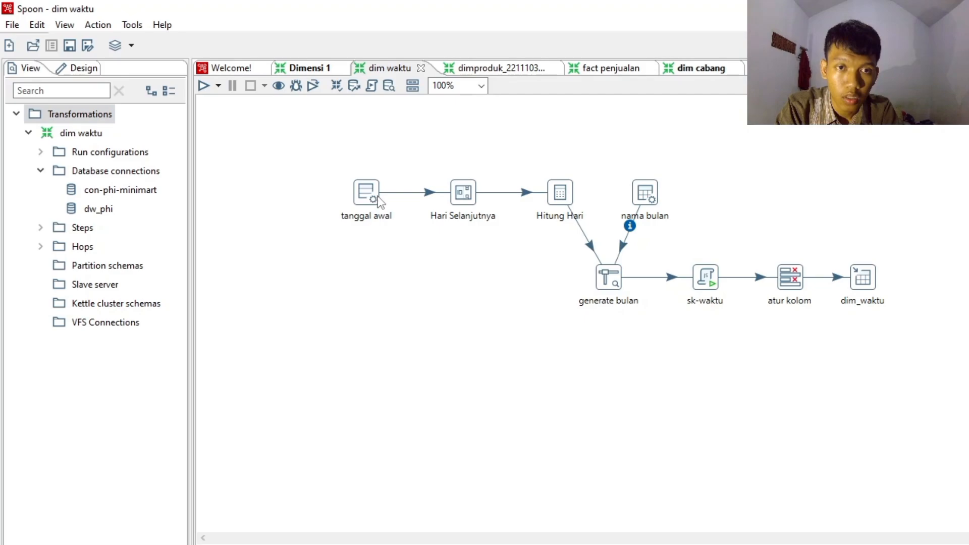
{"action": "double_click", "coordinate": [377, 200]}
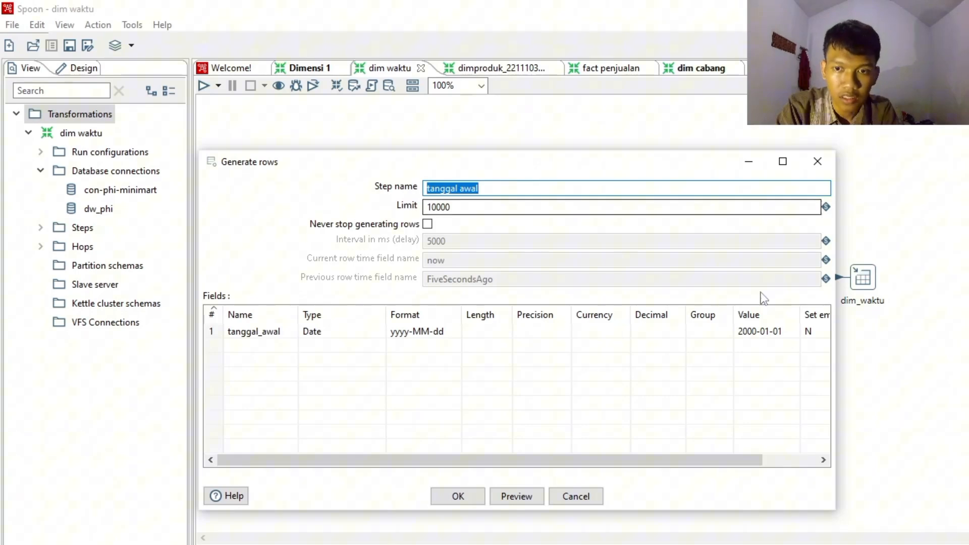
{"action": "left_click_drag", "start_coordinate": [550, 465], "coordinate": [683, 461]}
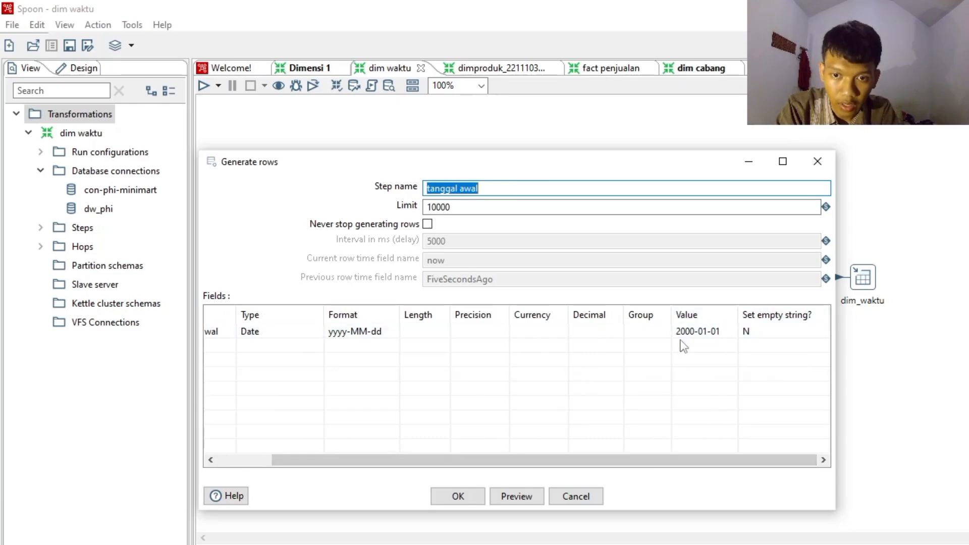
{"action": "left_click", "coordinate": [769, 328]}
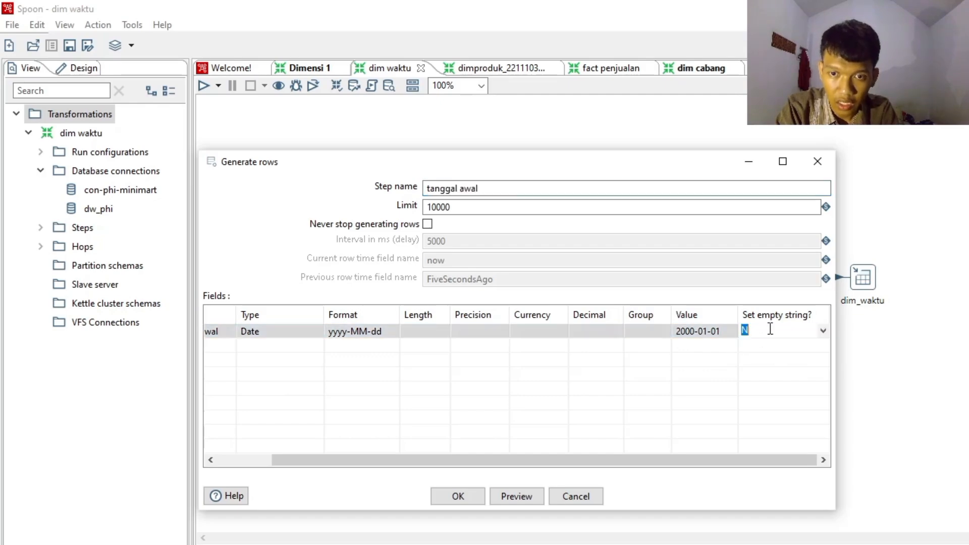
{"action": "left_click", "coordinate": [822, 331]}
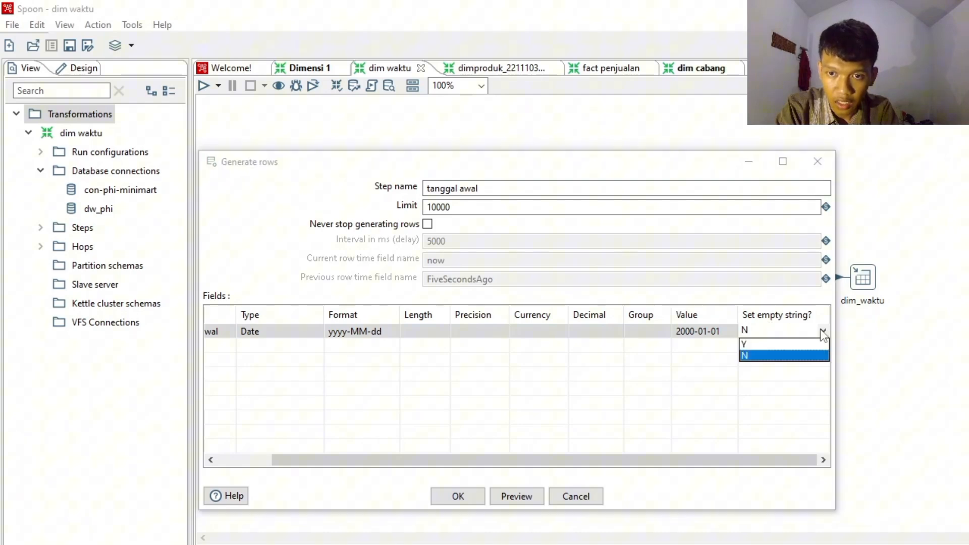
{"action": "left_click", "coordinate": [821, 330]}
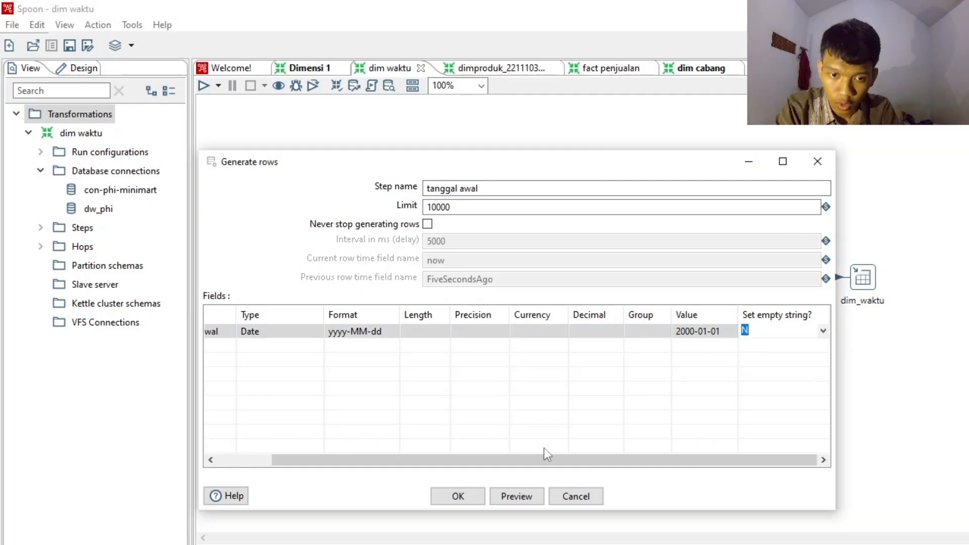
{"action": "left_click", "coordinate": [454, 497]}
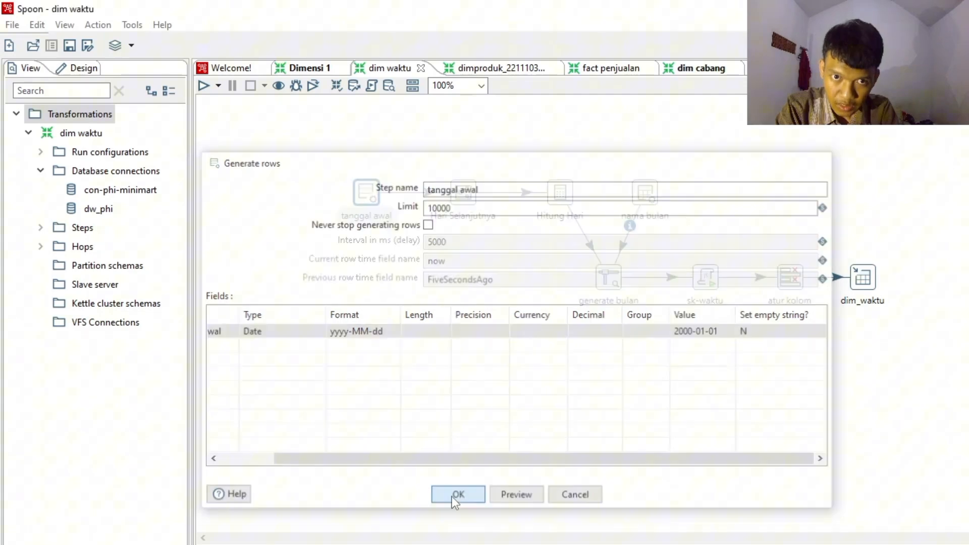
- Review and accept the Hari Selanjutnya Add sequence settings, and open the Hitung Hari Calculator's field calculations
{"action": "mouse_move", "coordinate": [467, 201]}
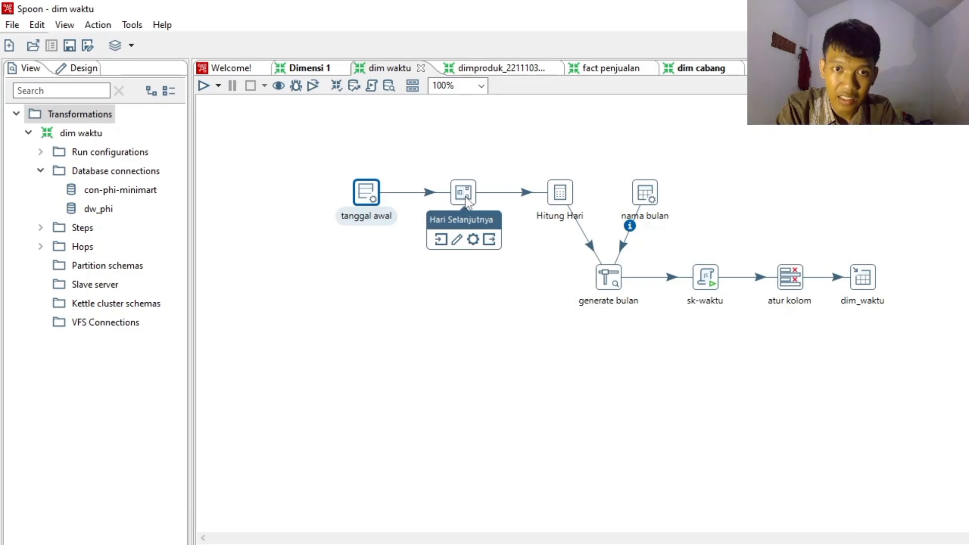
{"action": "double_click", "coordinate": [465, 198]}
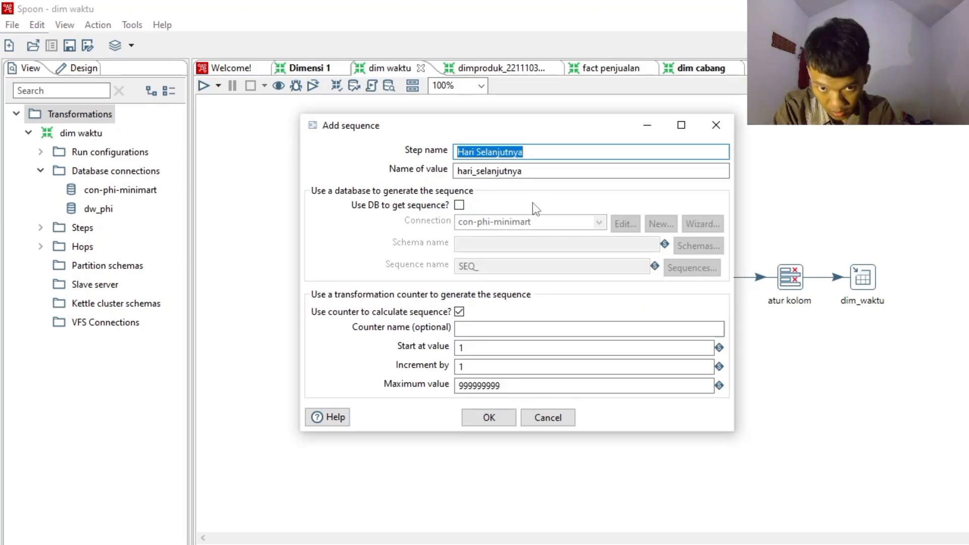
{"action": "left_click", "coordinate": [503, 415]}
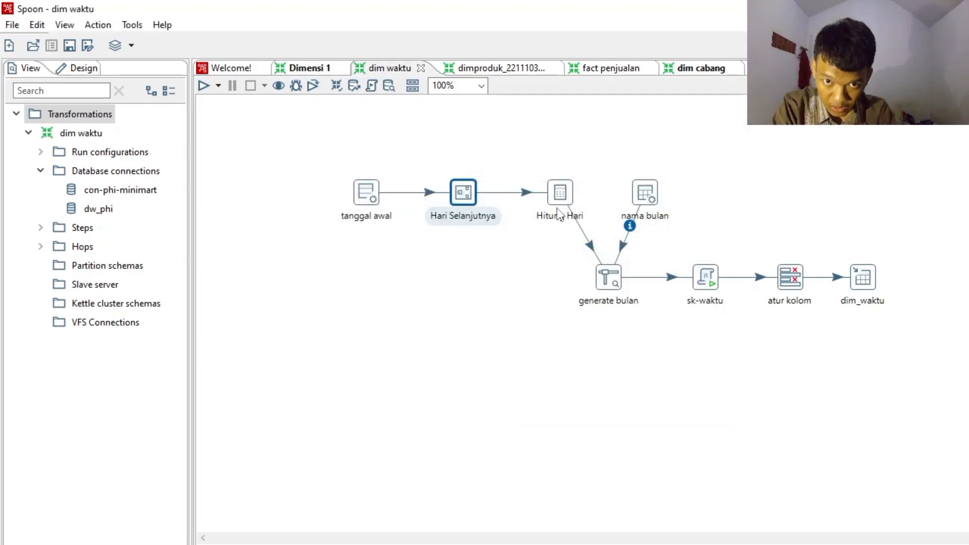
{"action": "double_click", "coordinate": [560, 194]}
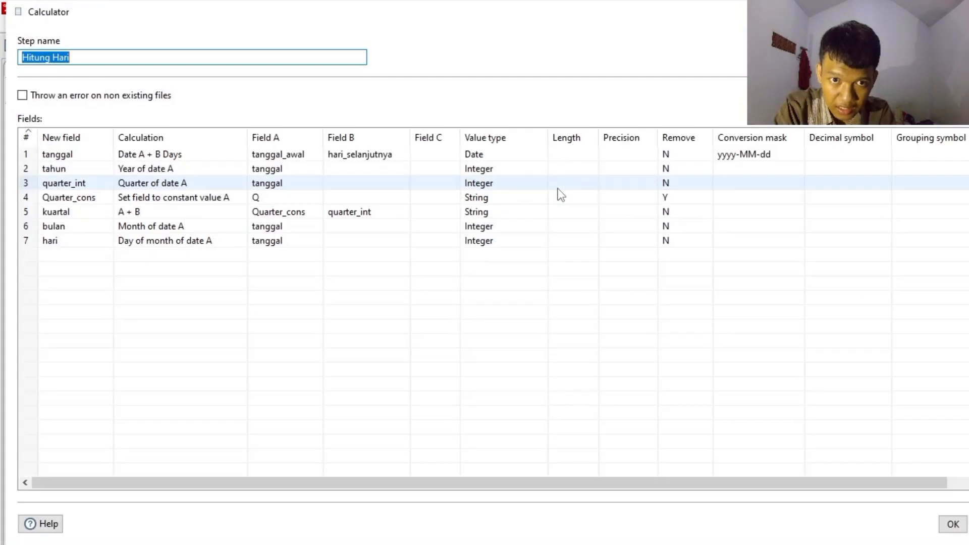
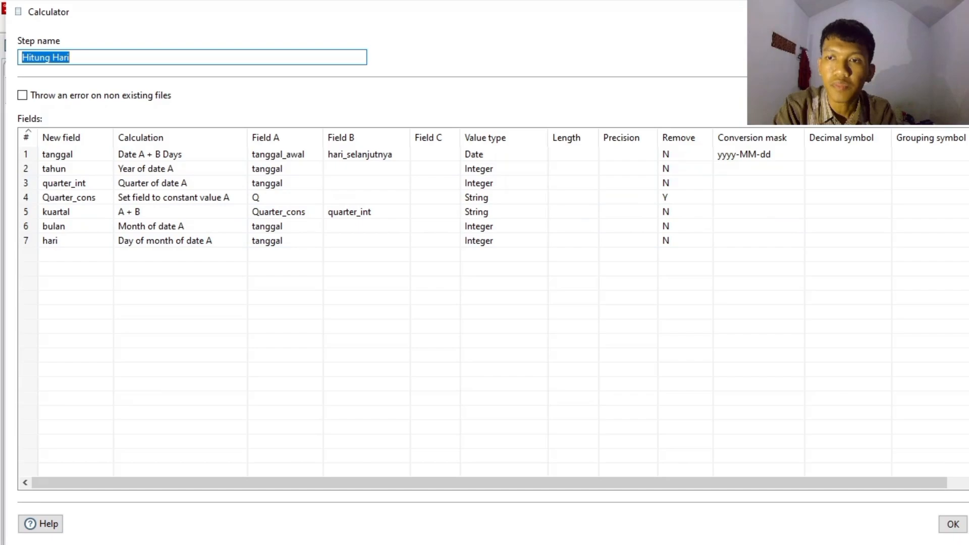
- Accept the Hitung Hari calculations, then review the nama bulan Data grid's month rows and accept them
{"action": "left_click", "coordinate": [952, 525]}
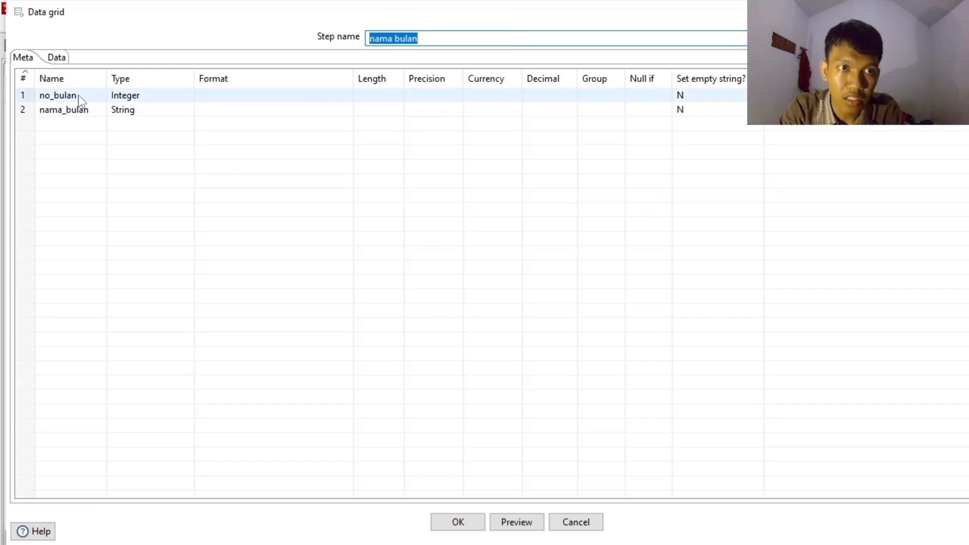
{"action": "left_click", "coordinate": [57, 57]}
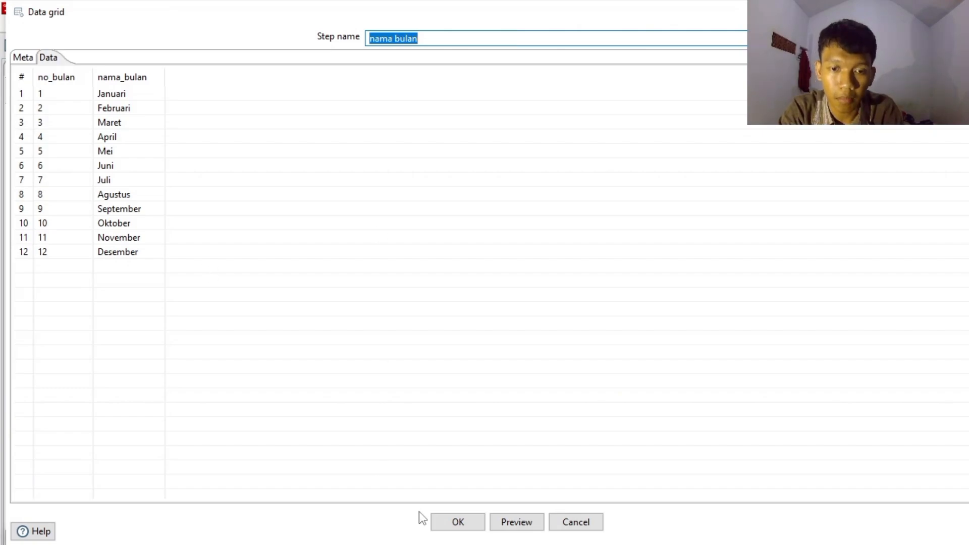
{"action": "left_click", "coordinate": [458, 522]}
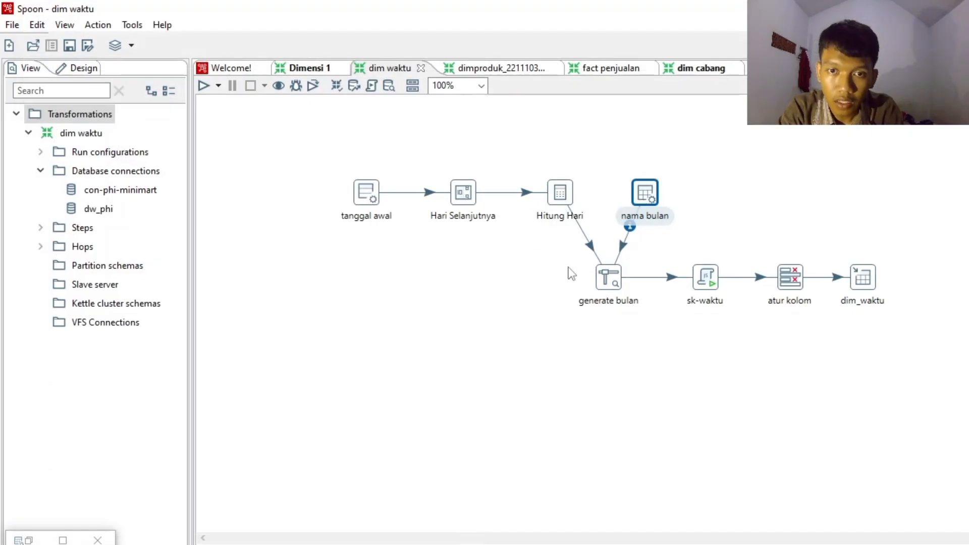
- Review and accept the generate bulan Stream lookup settings and the sk-waktu JavaScript key formula
{"action": "double_click", "coordinate": [608, 280]}
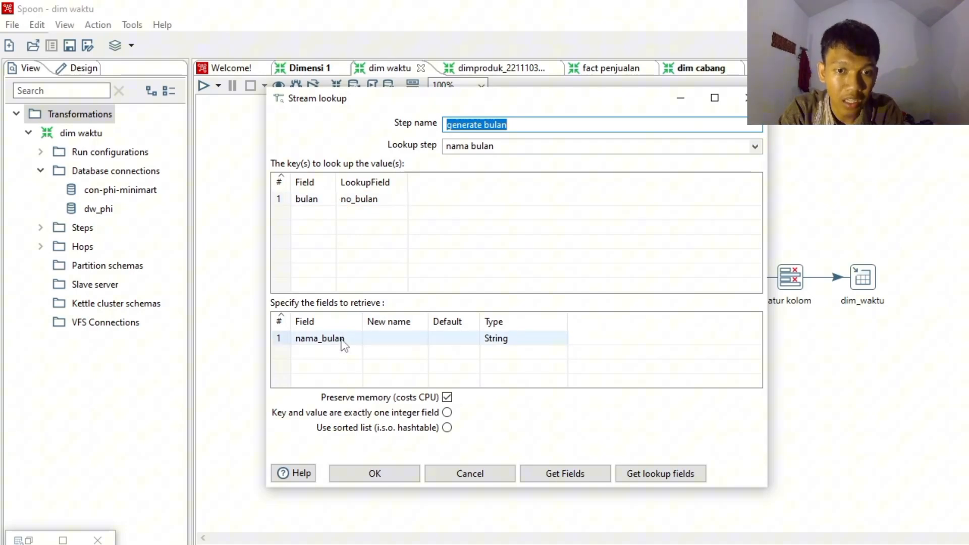
{"action": "left_click", "coordinate": [383, 474]}
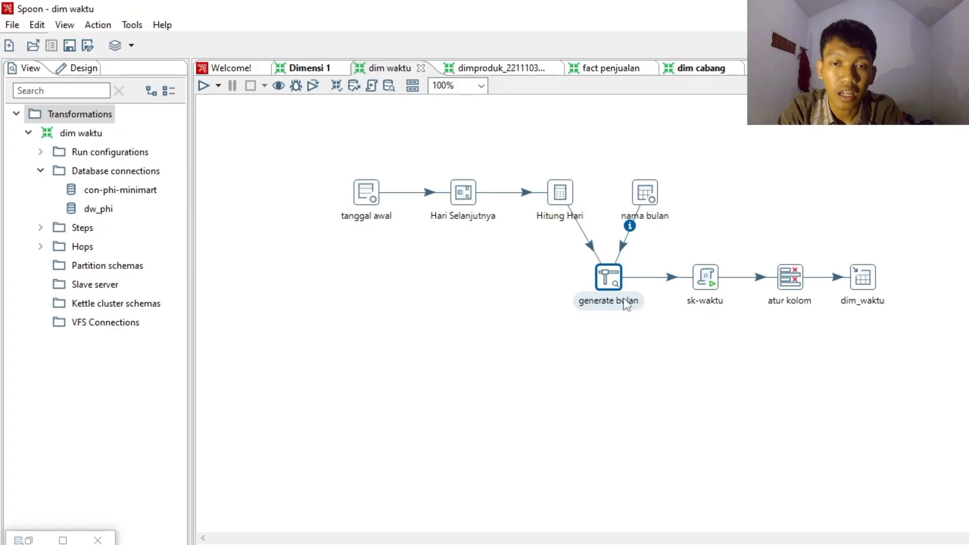
{"action": "double_click", "coordinate": [713, 281]}
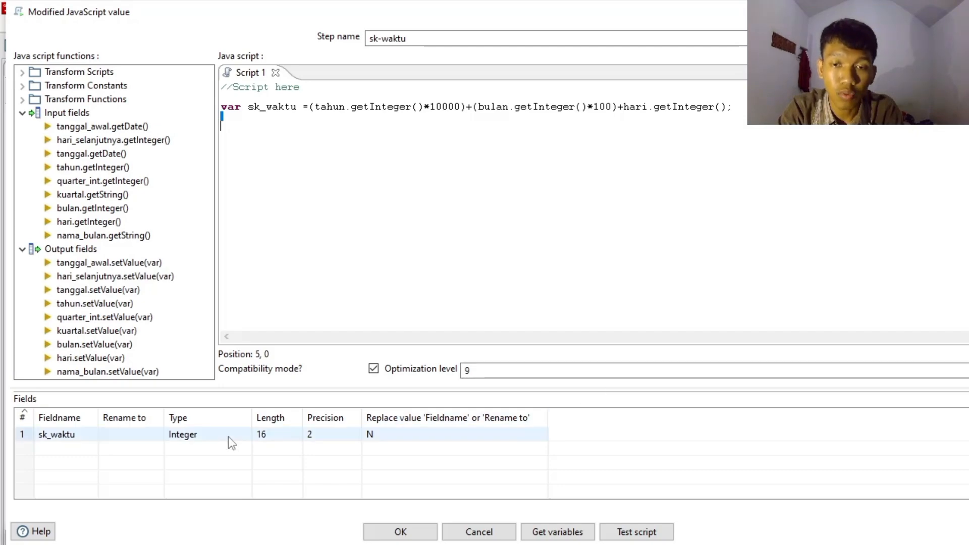
{"action": "left_click", "coordinate": [426, 532]}
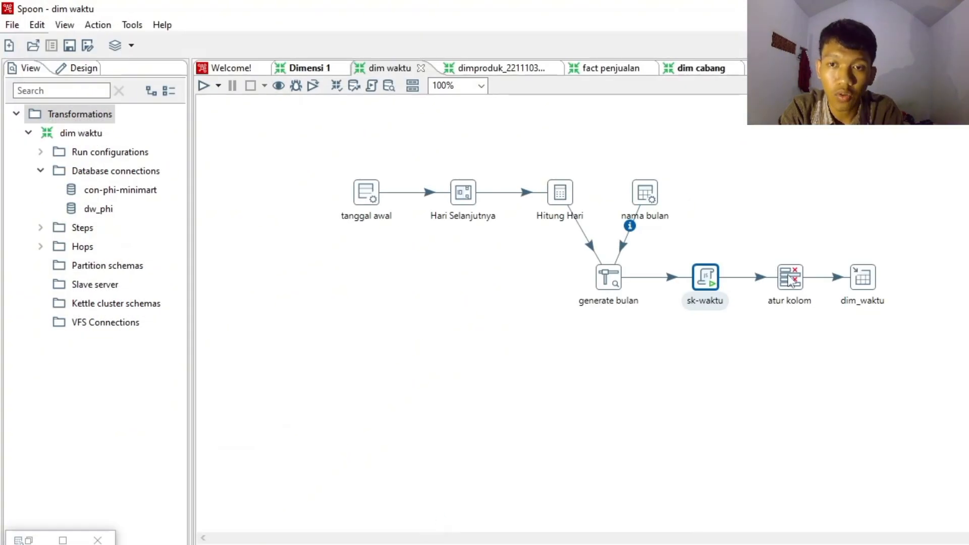
- Review the selected fields and meta-data settings of the atur kolom Select values step, and accept them
{"action": "double_click", "coordinate": [791, 279]}
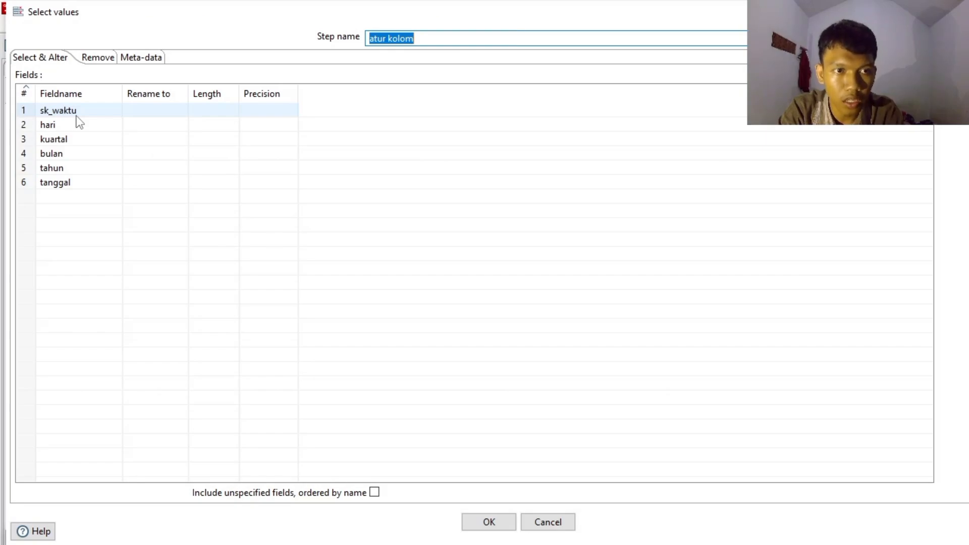
{"action": "left_click", "coordinate": [153, 61]}
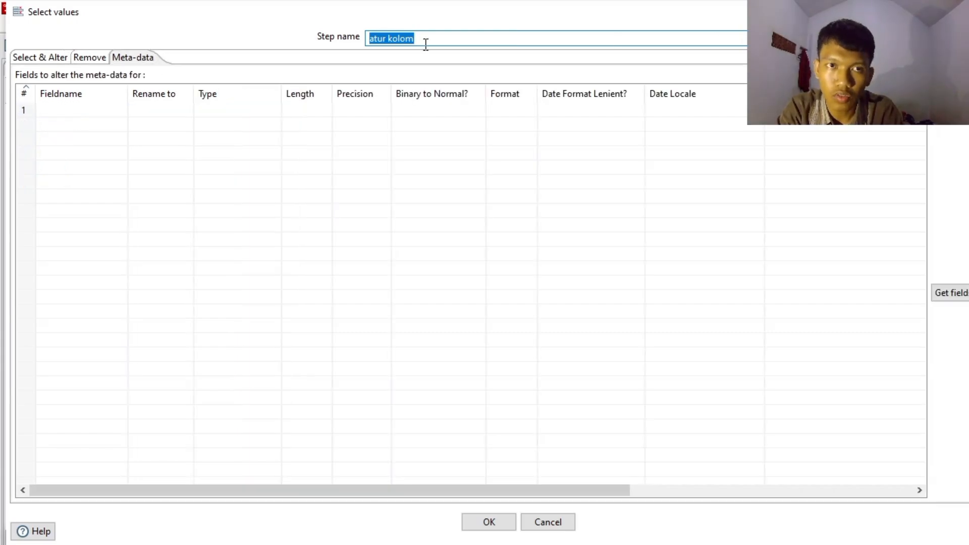
{"action": "left_click", "coordinate": [58, 64]}
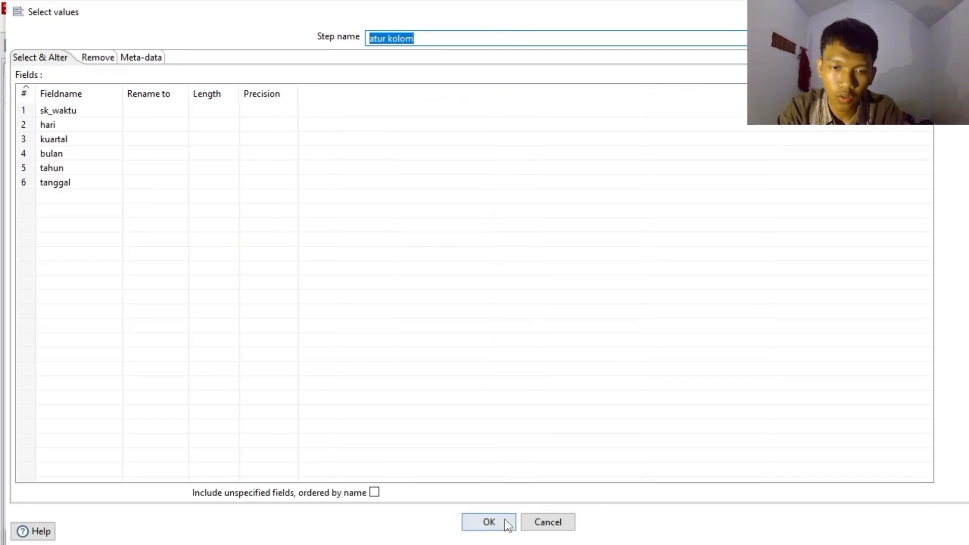
{"action": "left_click", "coordinate": [489, 522]}
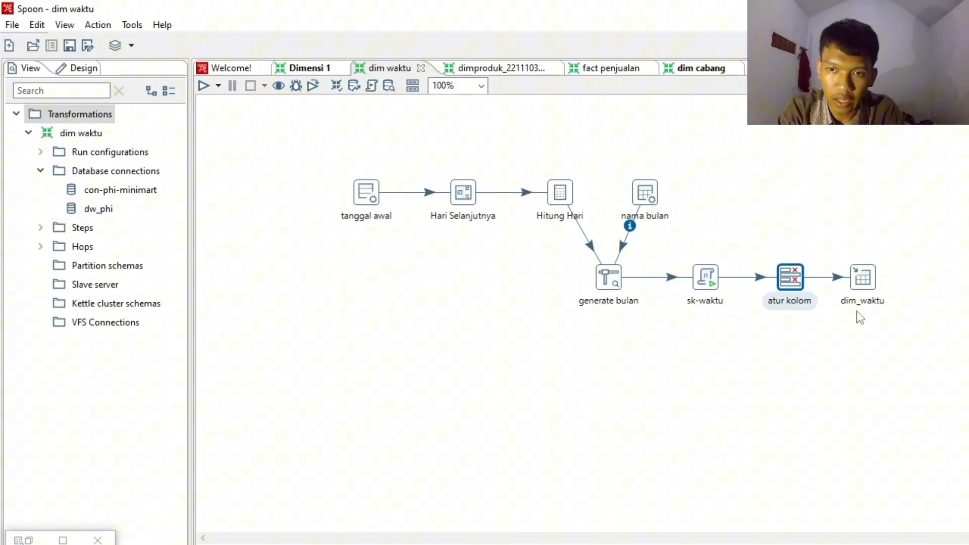
- Execute the generated CREATE TABLE dim_waktu statement on the dw_phi connection from the dim_waktu Table output, and accept the output settings
{"action": "double_click", "coordinate": [864, 284]}
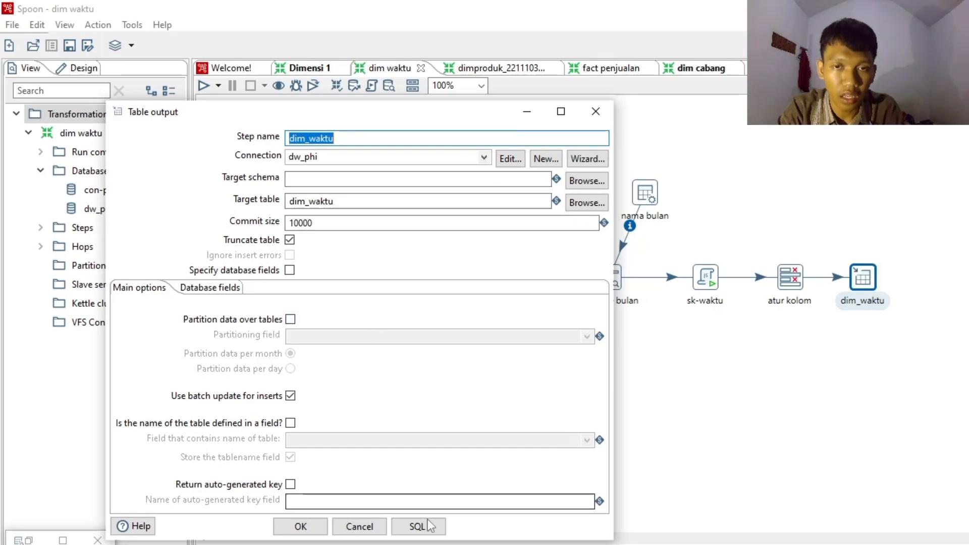
{"action": "left_click", "coordinate": [416, 534]}
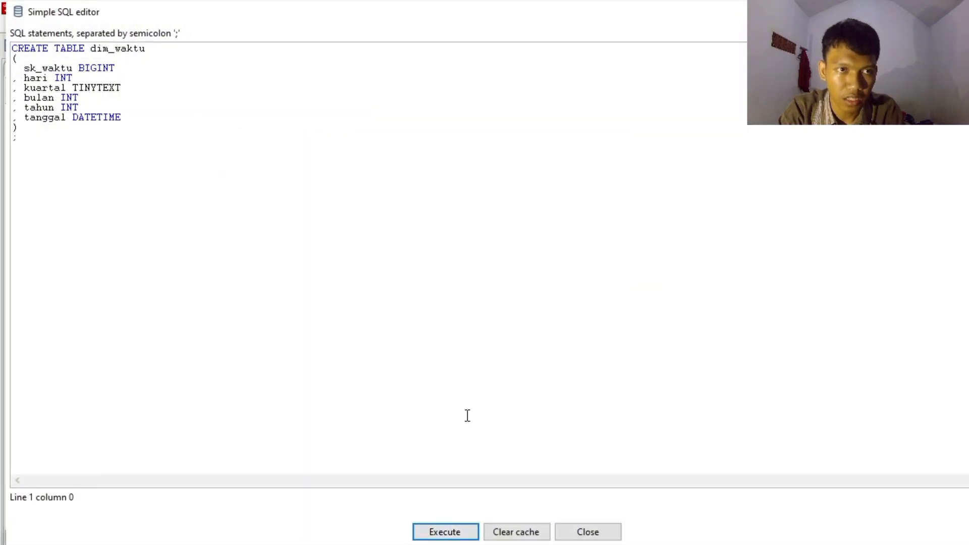
{"action": "left_click", "coordinate": [453, 532]}
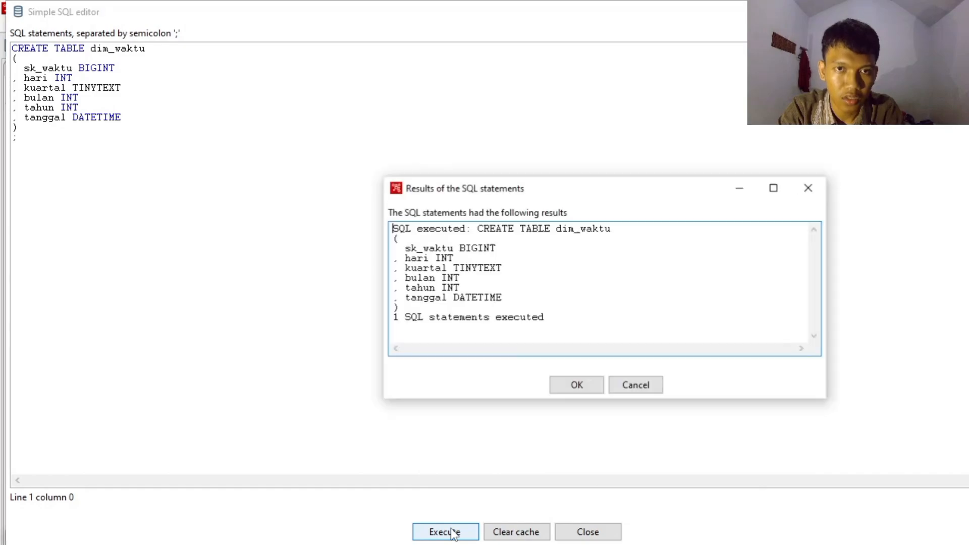
{"action": "left_click", "coordinate": [574, 385]}
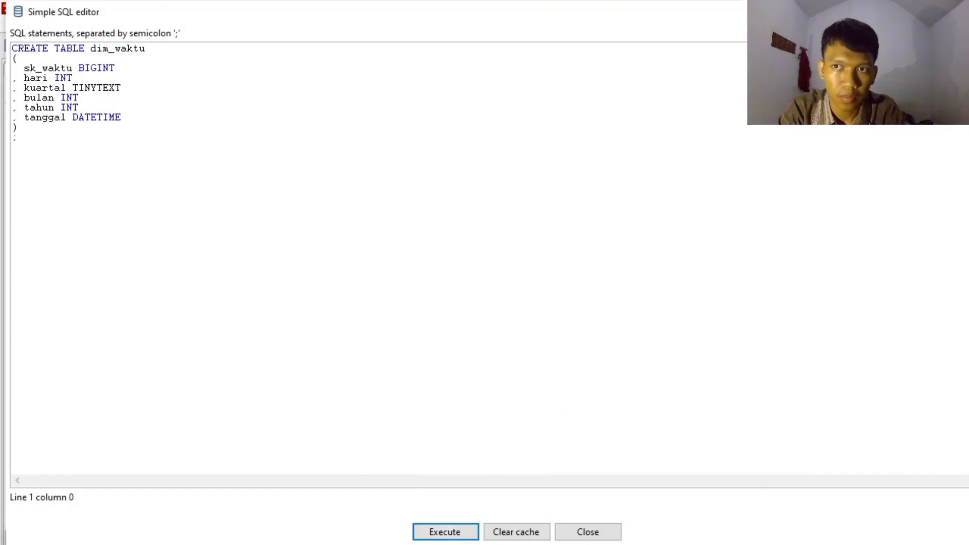
{"action": "key", "text": "Escape"}
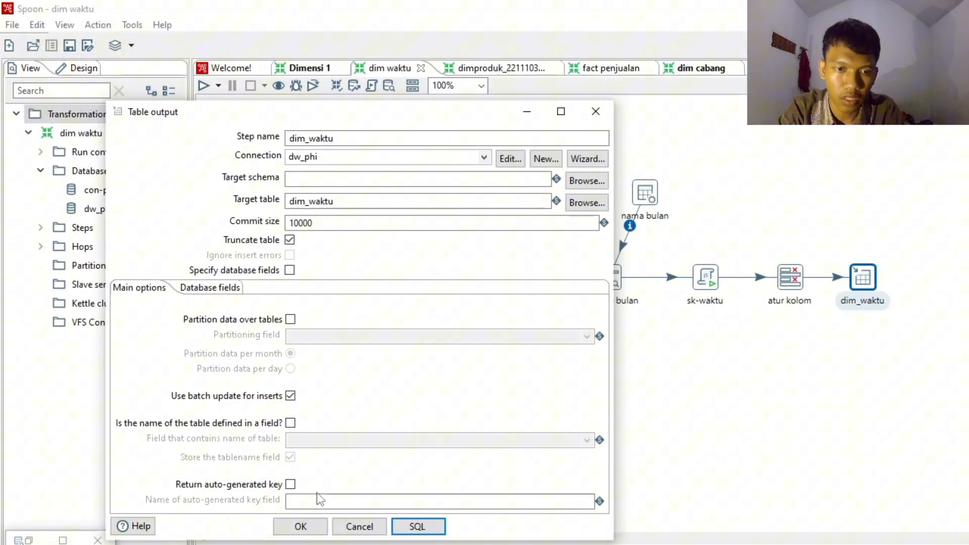
{"action": "left_click", "coordinate": [301, 528]}
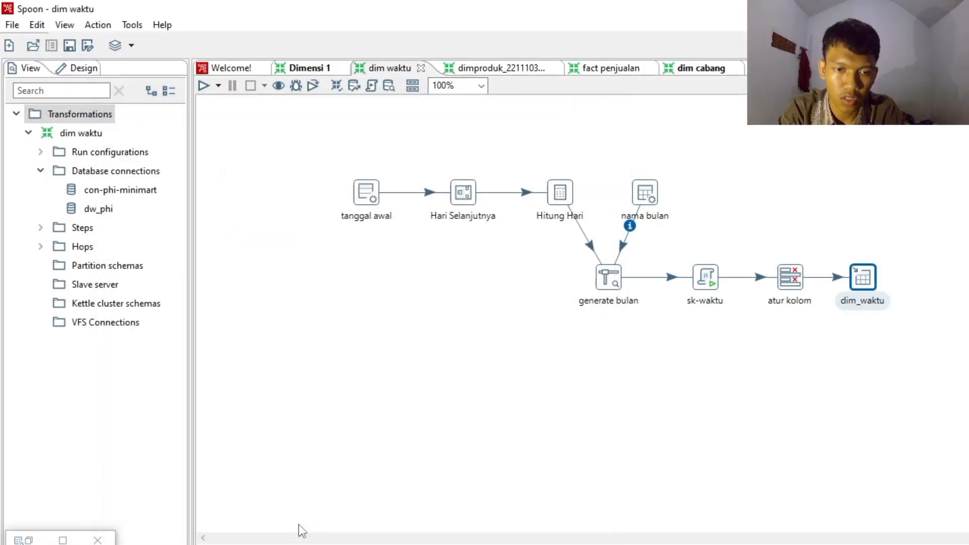
- Run a quick preview of the dim_waktu step with 1000 rows to retrieve
{"action": "right_click", "coordinate": [864, 282]}
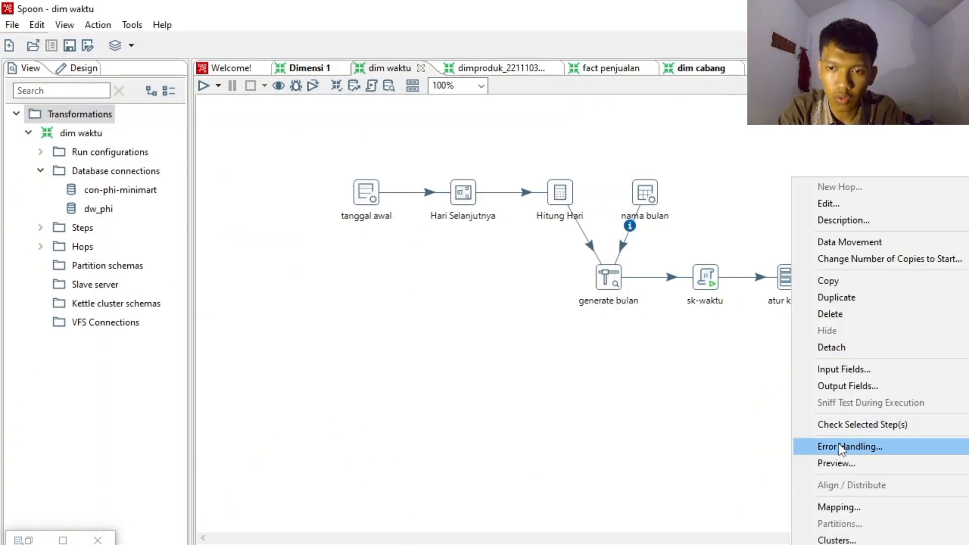
{"action": "left_click", "coordinate": [837, 462]}
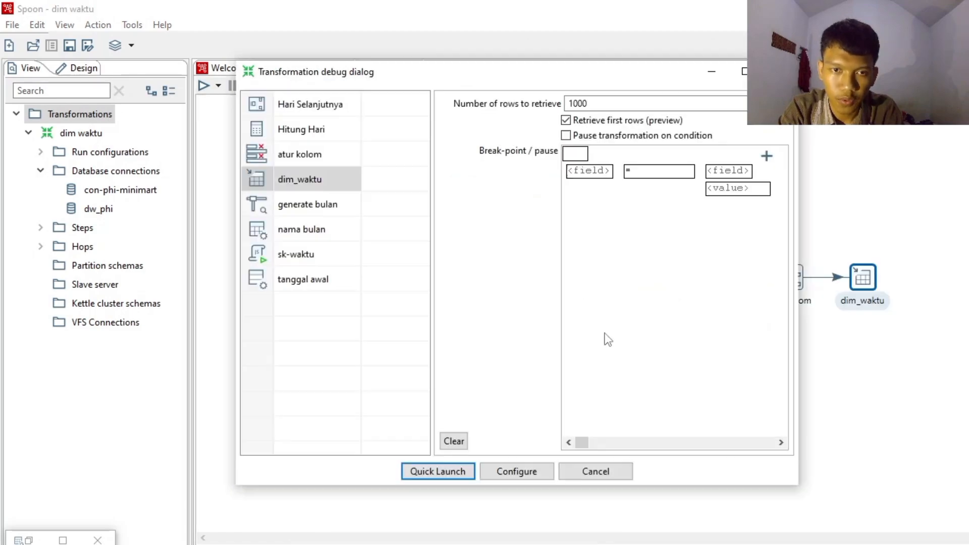
{"action": "left_click", "coordinate": [437, 471]}
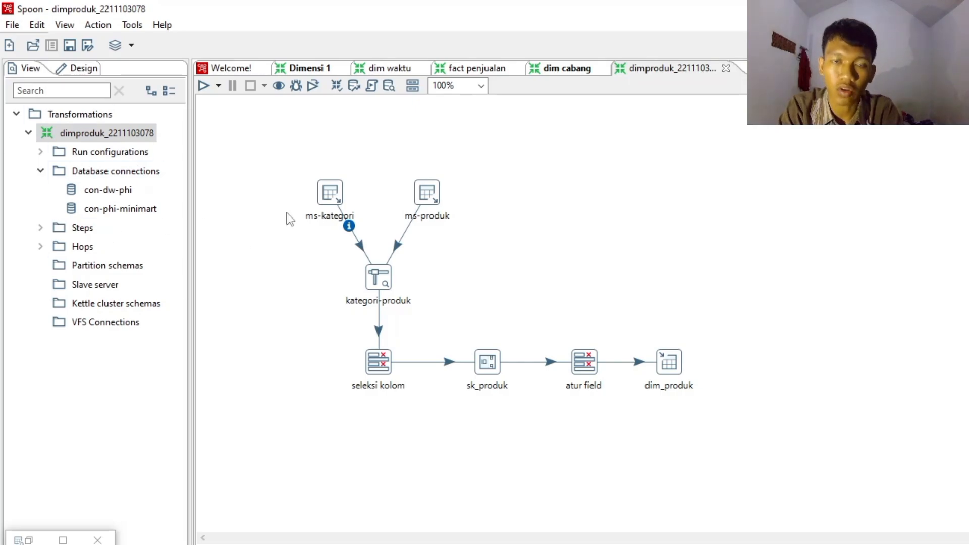
- Regenerate the ms-kategori Table input's SQL from the ms_kategori table in con-phi-minimart, including the field names, and accept it
{"action": "mouse_move", "coordinate": [334, 196]}
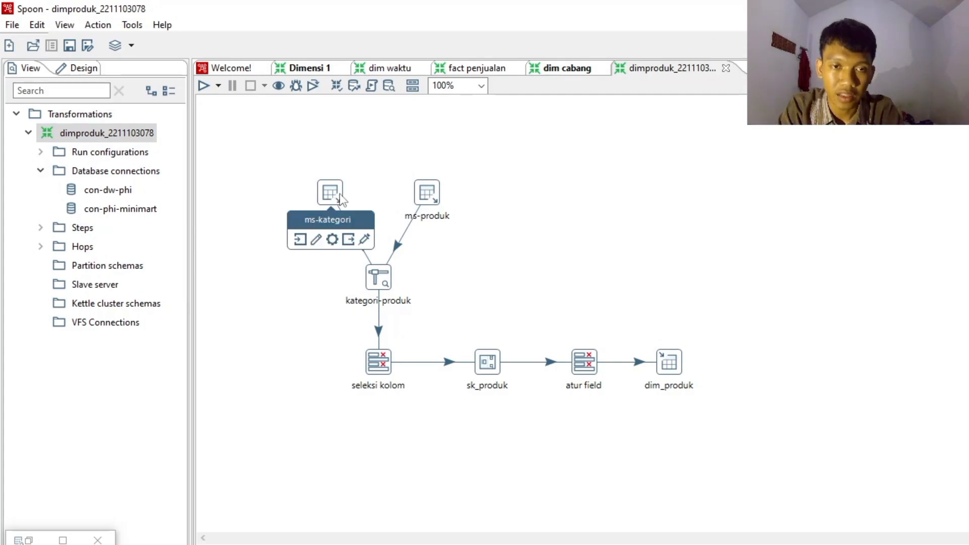
{"action": "double_click", "coordinate": [331, 193]}
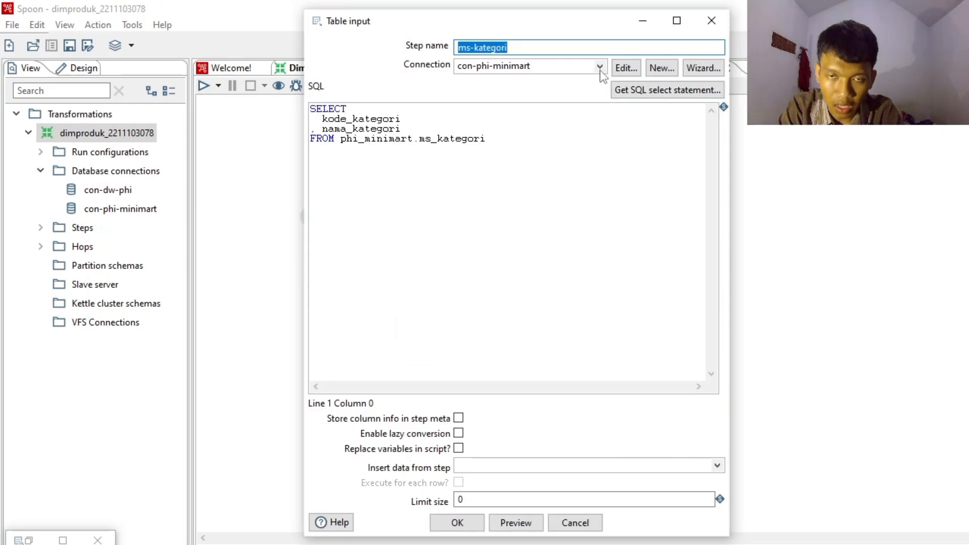
{"action": "left_click", "coordinate": [663, 89]}
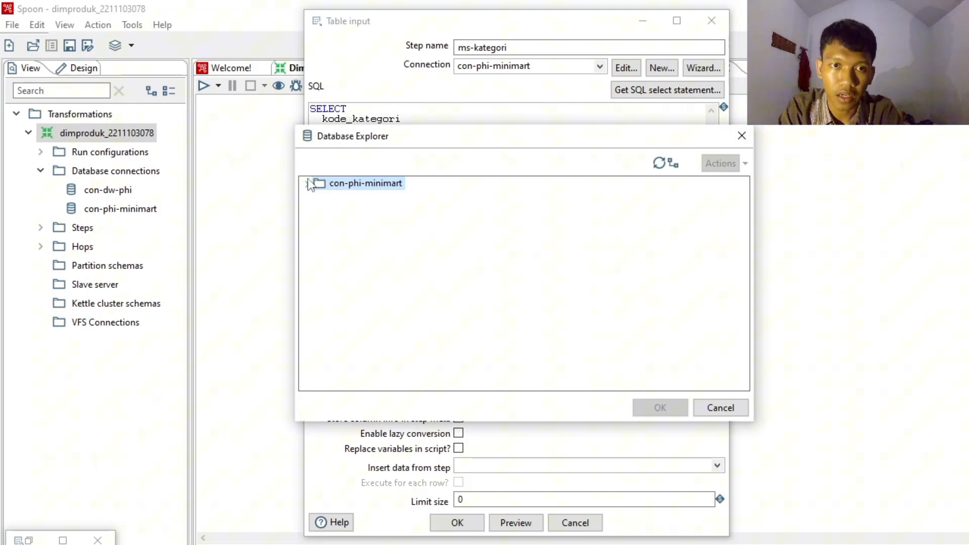
{"action": "left_click", "coordinate": [307, 184]}
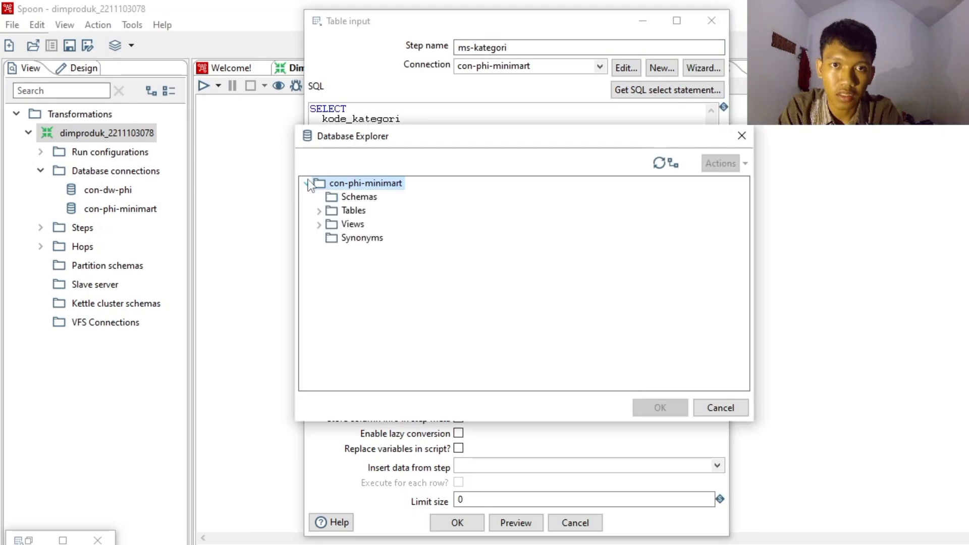
{"action": "left_click", "coordinate": [319, 211]}
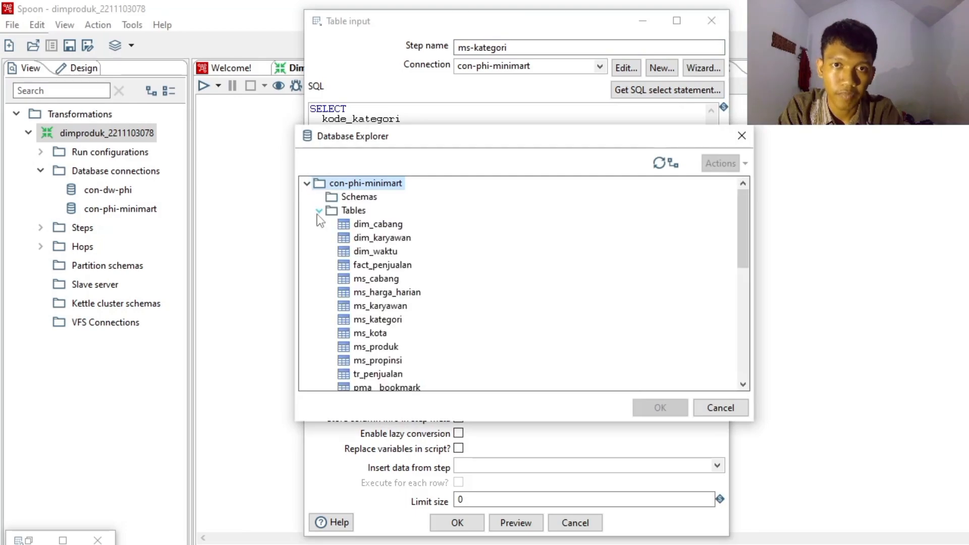
{"action": "left_click", "coordinate": [392, 325]}
{"action": "left_click", "coordinate": [667, 407]}
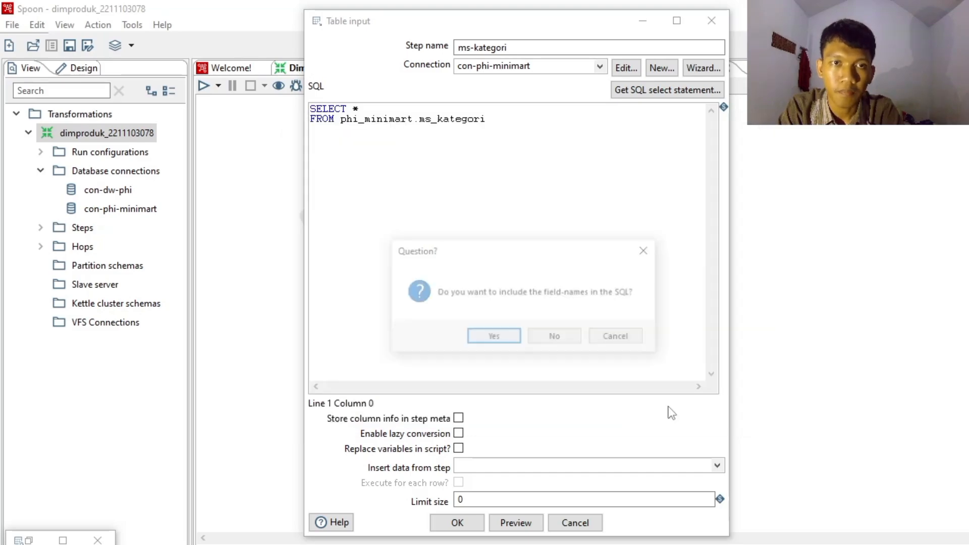
{"action": "left_click", "coordinate": [504, 343]}
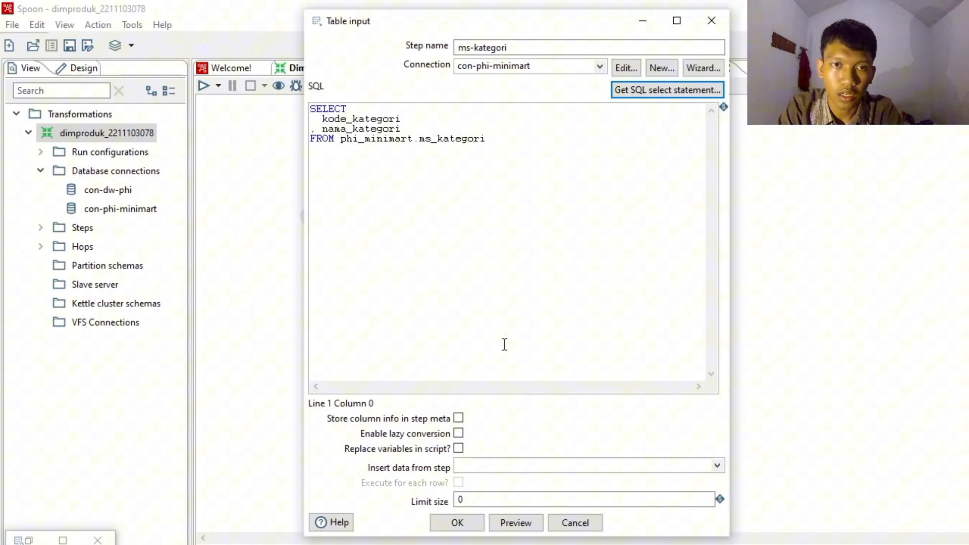
{"action": "left_click", "coordinate": [459, 522]}
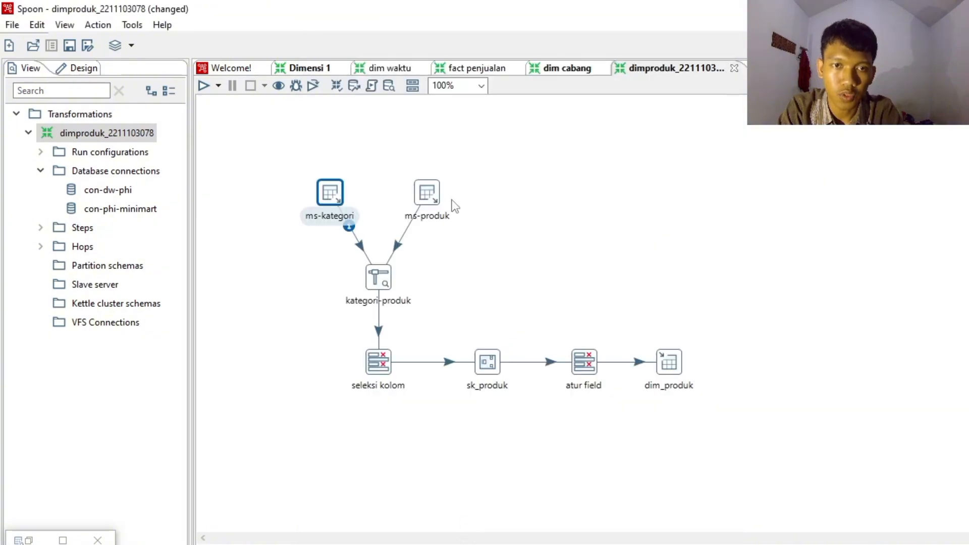
- Review the ms-produk Table input query and the kategori-produk Stream lookup keys and retrieved fields
{"action": "double_click", "coordinate": [421, 197]}
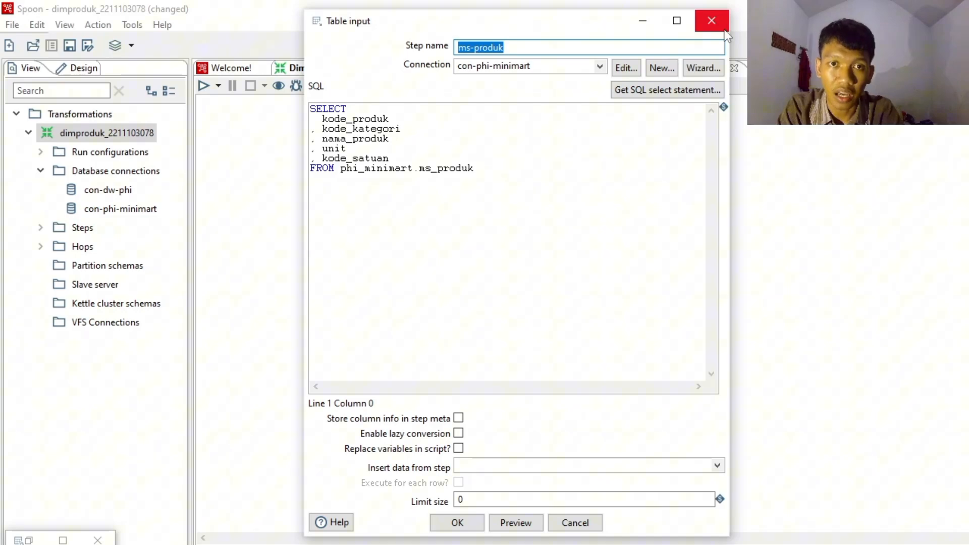
{"action": "left_click", "coordinate": [712, 21]}
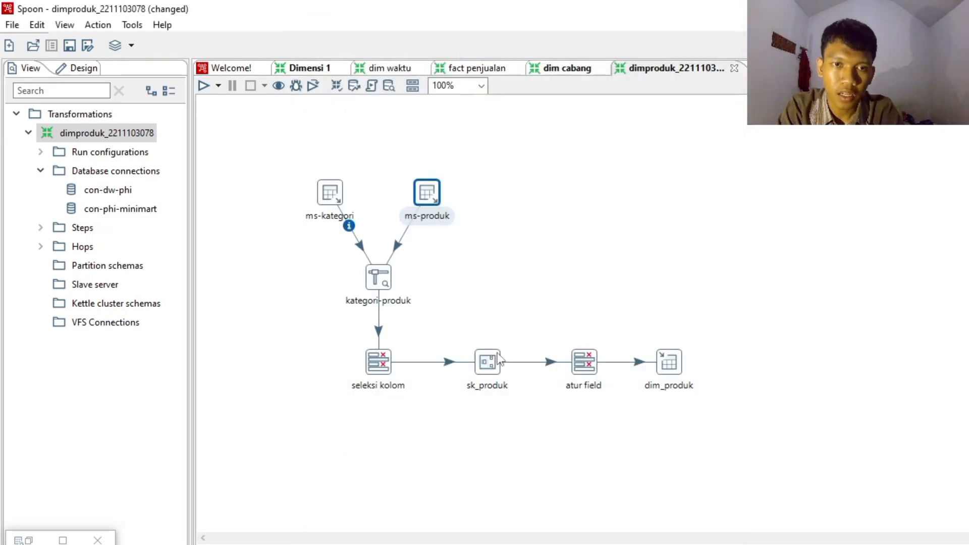
{"action": "double_click", "coordinate": [383, 281]}
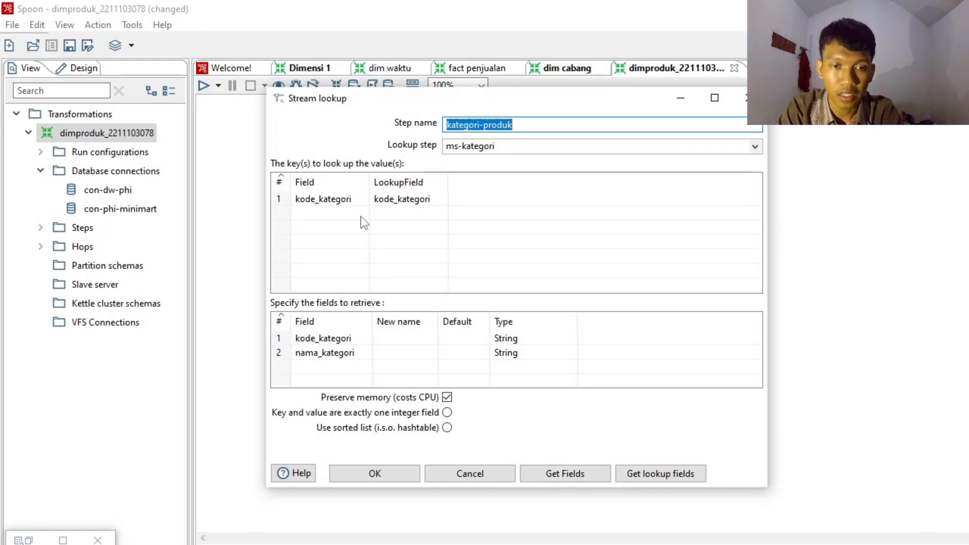
{"action": "left_click", "coordinate": [375, 473]}
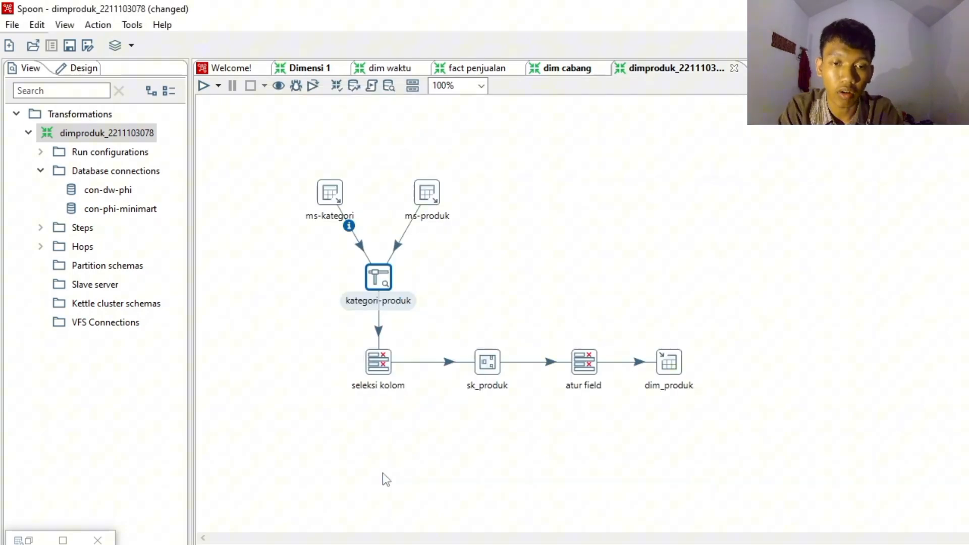
- Review the fields selected in the seleksi kolom Select values step and its meta-data settings
{"action": "mouse_move", "coordinate": [379, 371]}
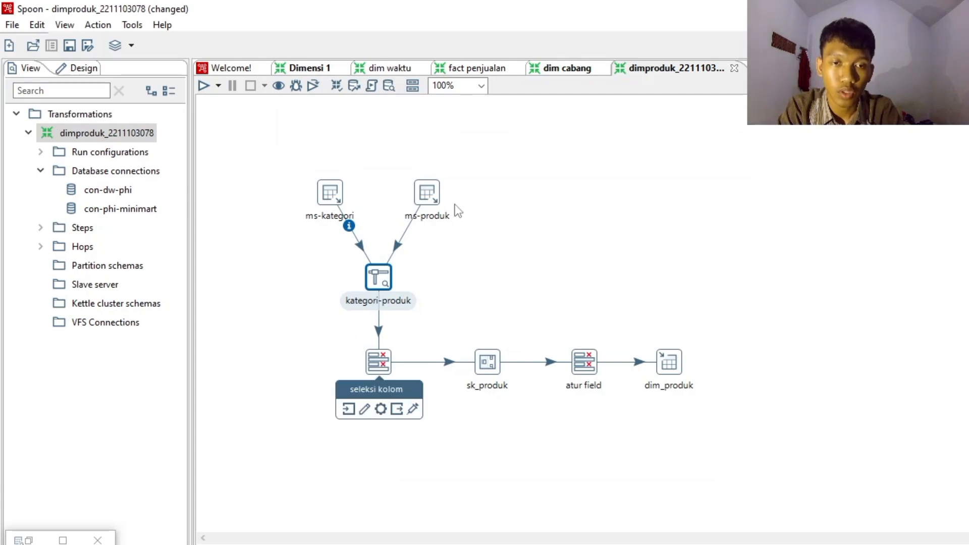
{"action": "double_click", "coordinate": [384, 371]}
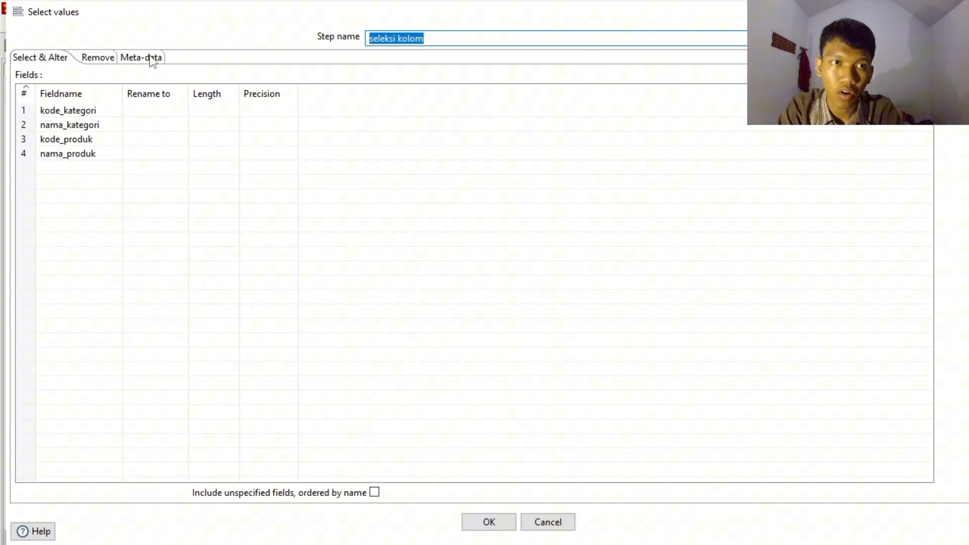
{"action": "left_click", "coordinate": [150, 56]}
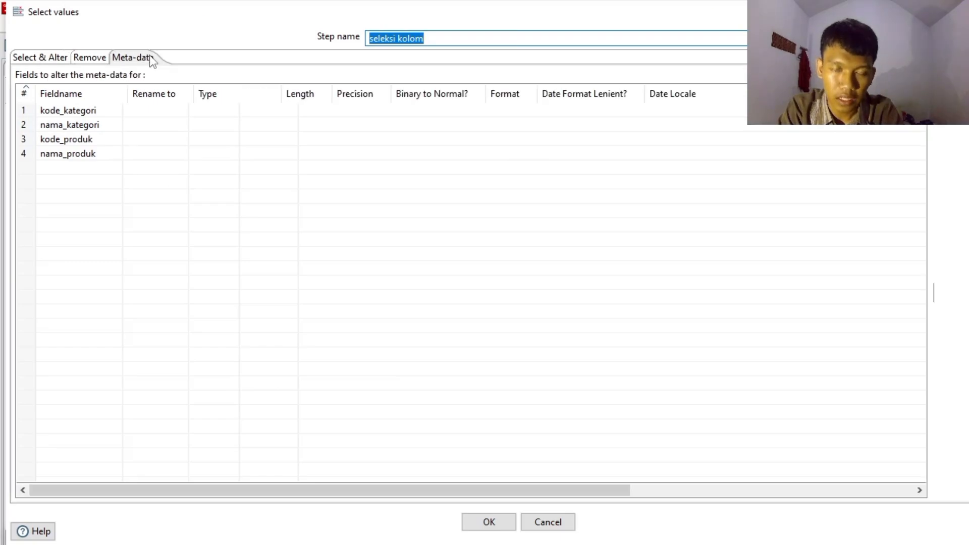
{"action": "left_click", "coordinate": [38, 56]}
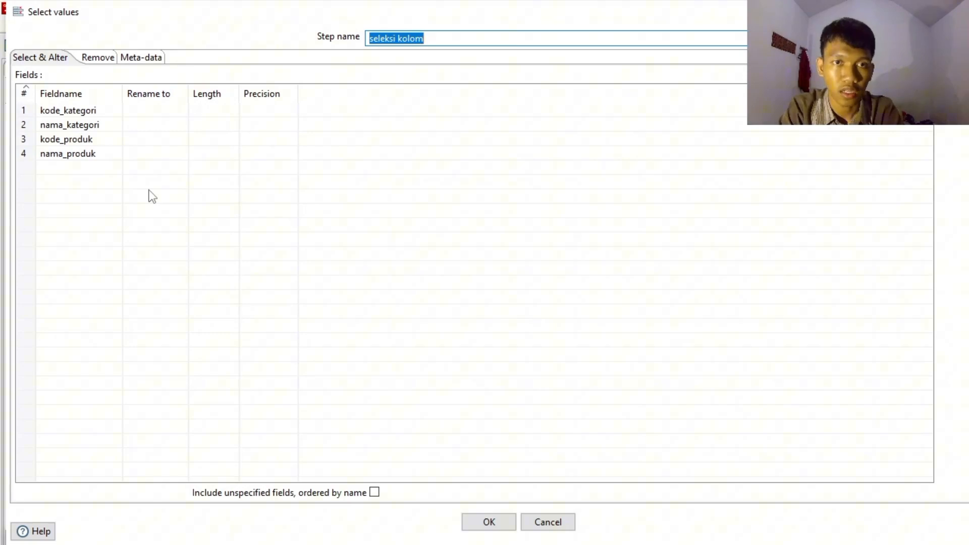
{"action": "left_click", "coordinate": [497, 515]}
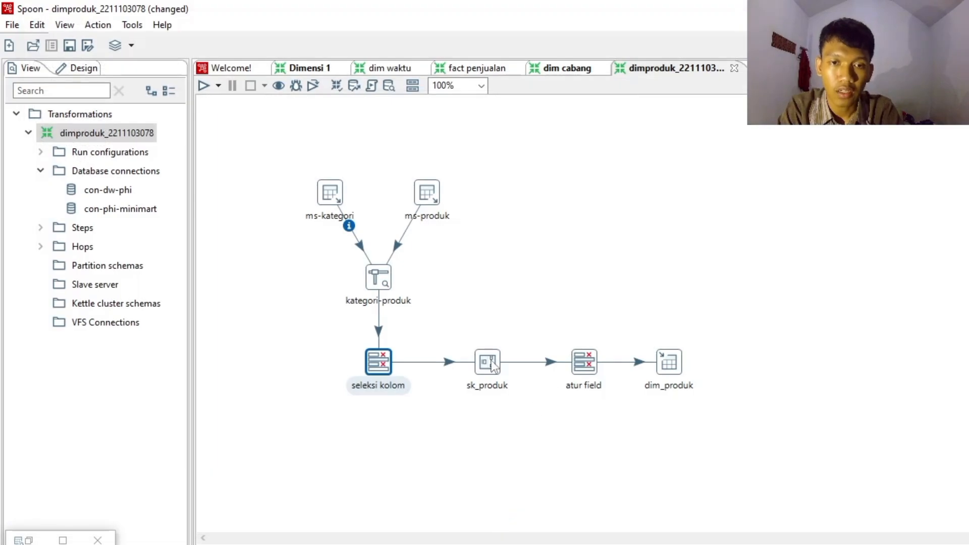
- Review the sk_produk sequence counter settings and the field order and meta-data of the atur field step
{"action": "double_click", "coordinate": [487, 362]}
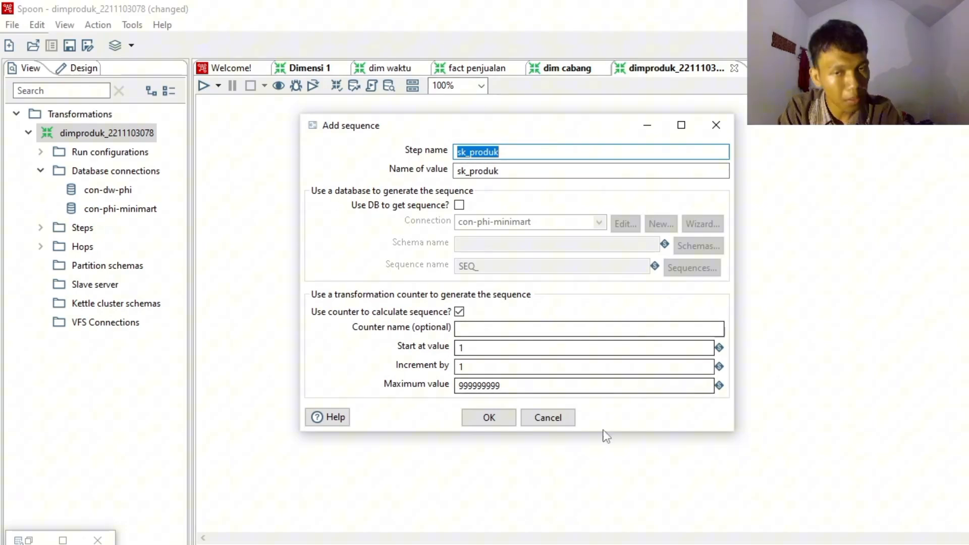
{"action": "left_click", "coordinate": [486, 417]}
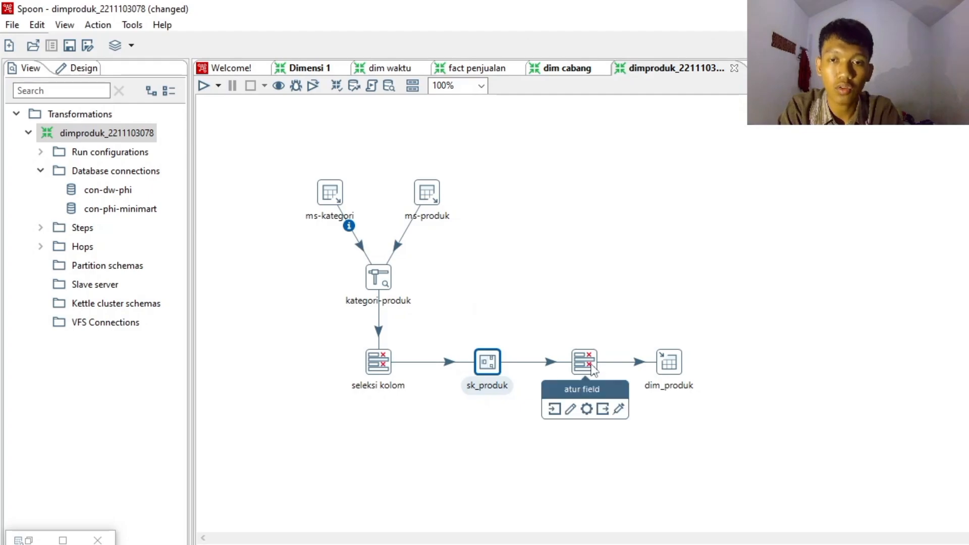
{"action": "double_click", "coordinate": [594, 371]}
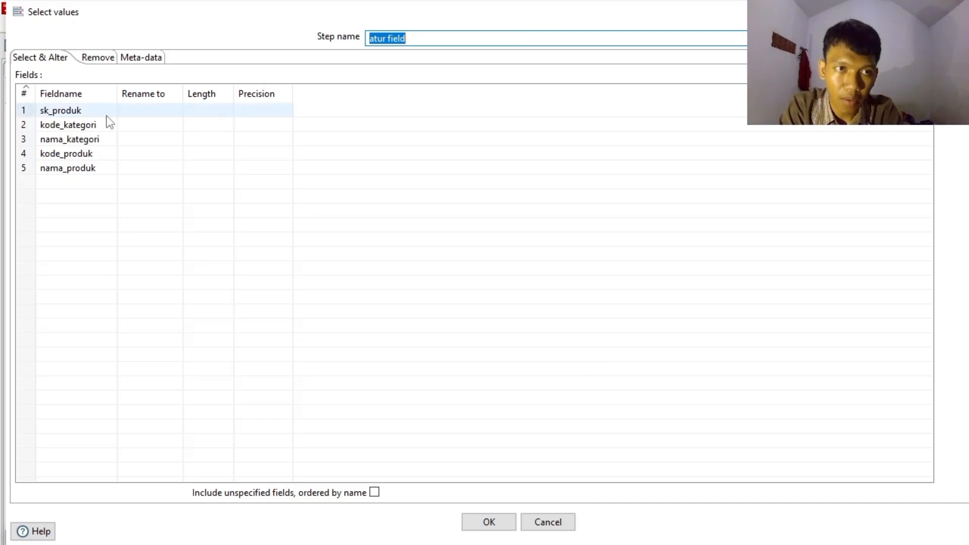
{"action": "left_click", "coordinate": [149, 58]}
{"action": "left_click", "coordinate": [50, 56]}
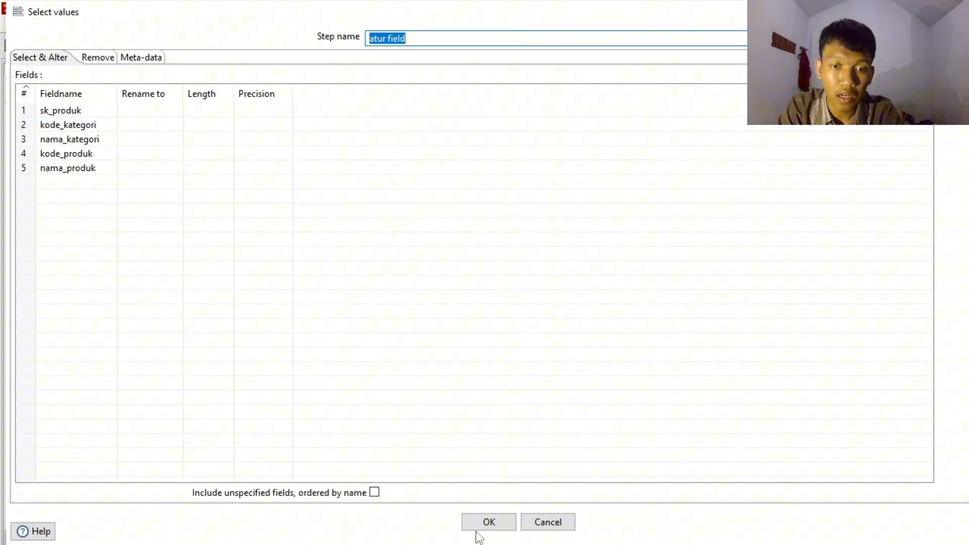
{"action": "left_click", "coordinate": [508, 523]}
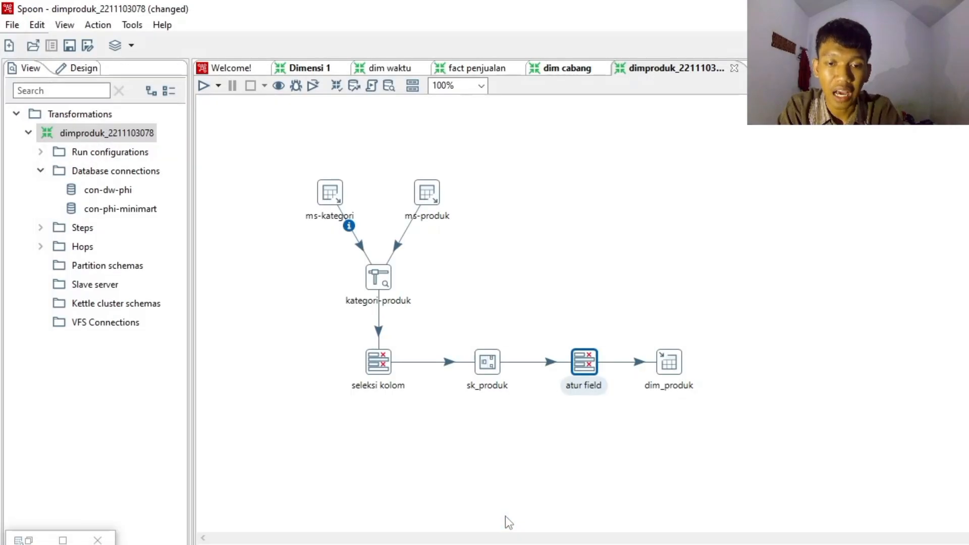
- Execute the generated CREATE TABLE dim_produk statement on con-dw-phi from the dim_produk Table output, and close its settings
{"action": "double_click", "coordinate": [667, 360]}
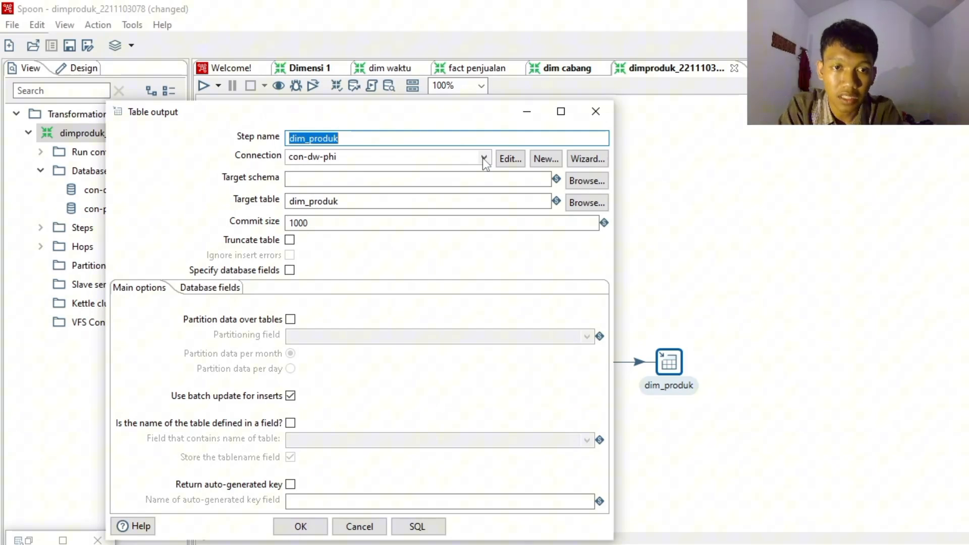
{"action": "left_click", "coordinate": [419, 527]}
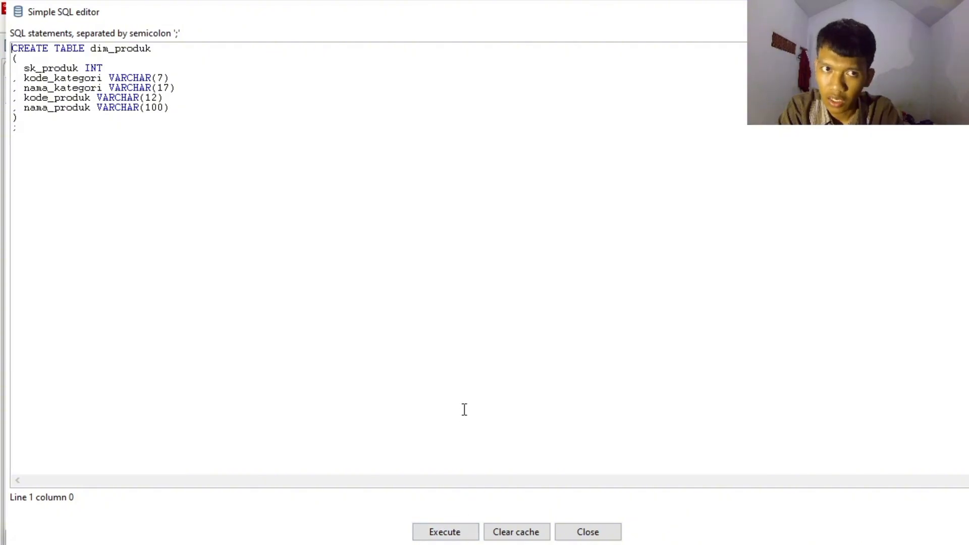
{"action": "left_click", "coordinate": [469, 531]}
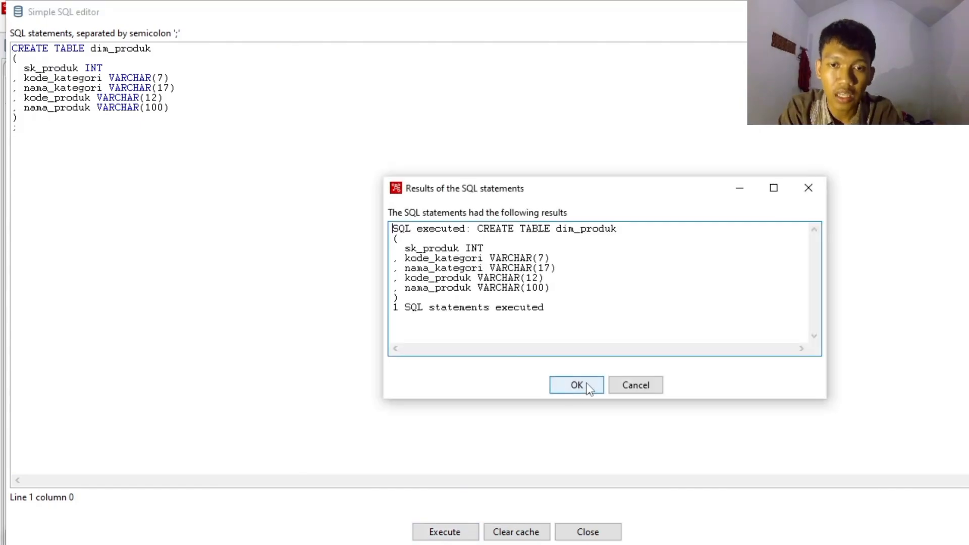
{"action": "left_click", "coordinate": [589, 388]}
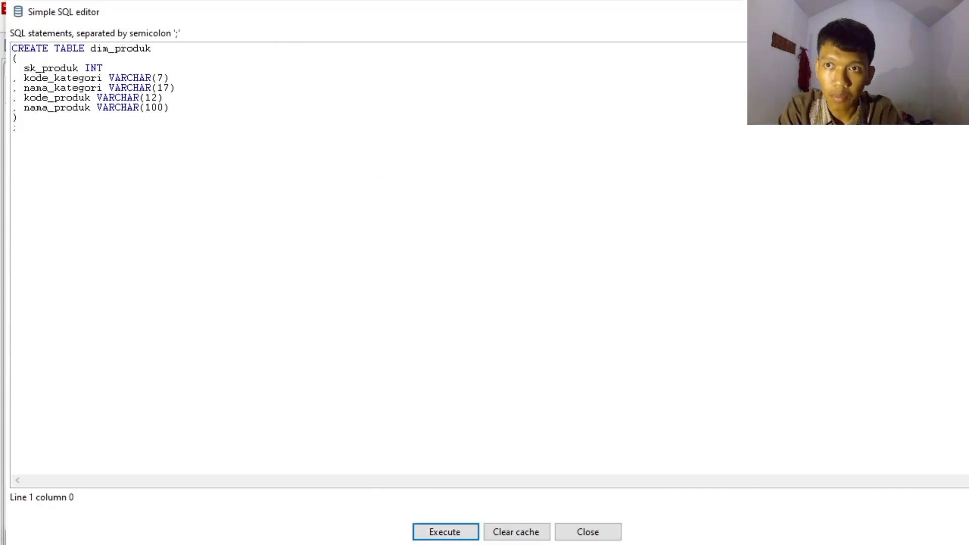
{"action": "left_click", "coordinate": [965, 11]}
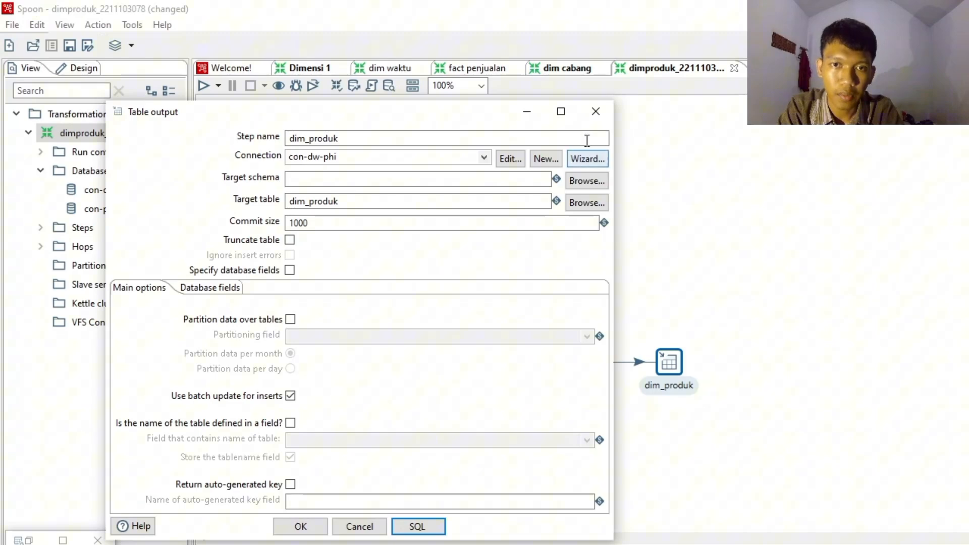
{"action": "left_click", "coordinate": [598, 105]}
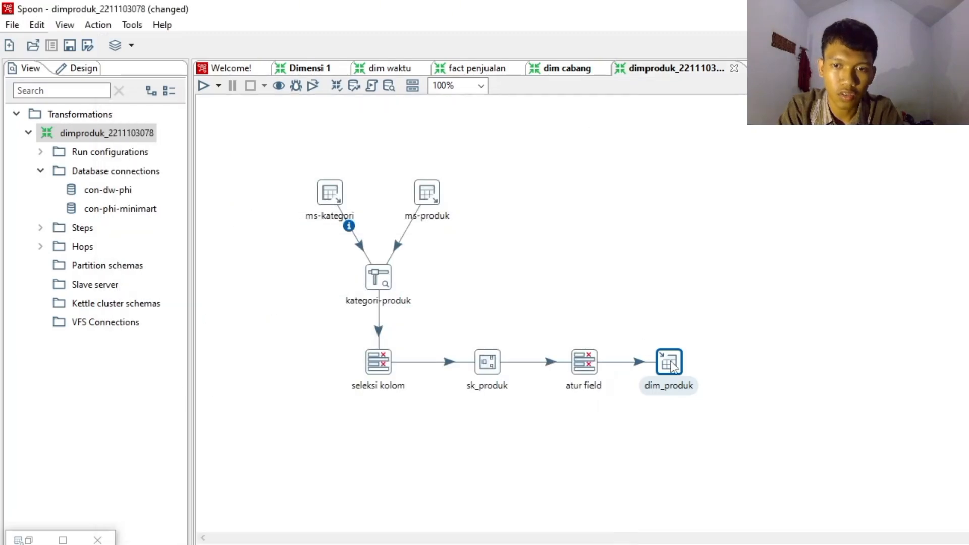
- Run a quick preview of the dim_produk step, examine its rows, and close the preview and execution results
{"action": "right_click", "coordinate": [671, 362]}
{"action": "left_click", "coordinate": [728, 461]}
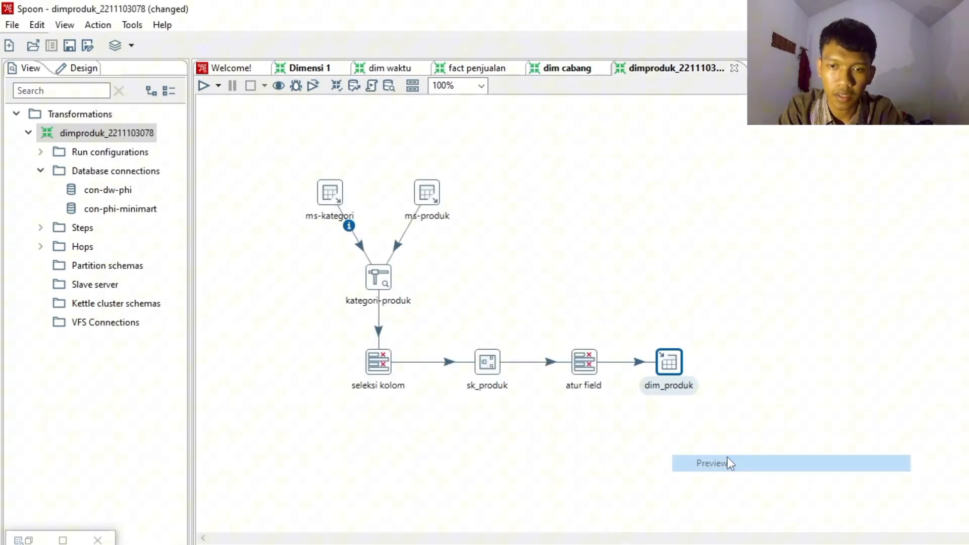
{"action": "left_click", "coordinate": [446, 471]}
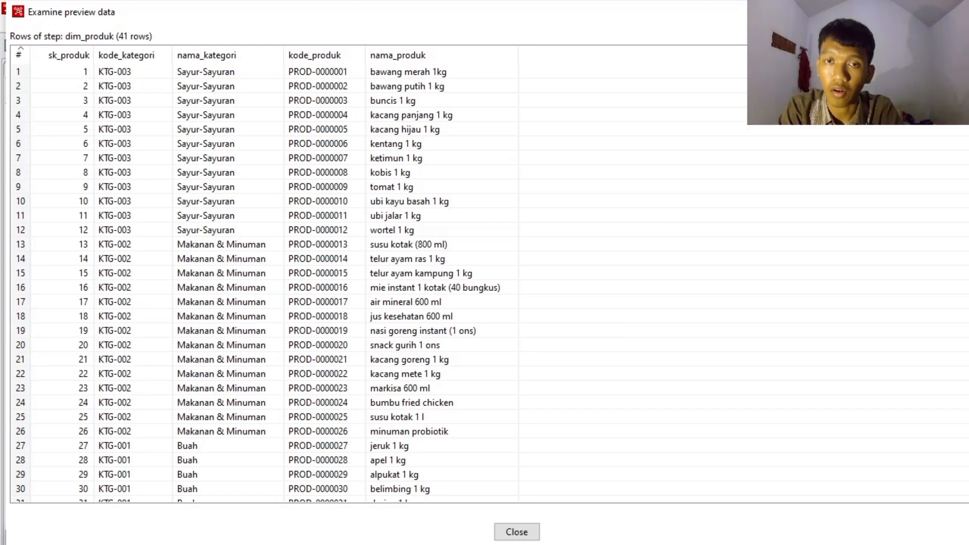
{"action": "key", "text": "Escape"}
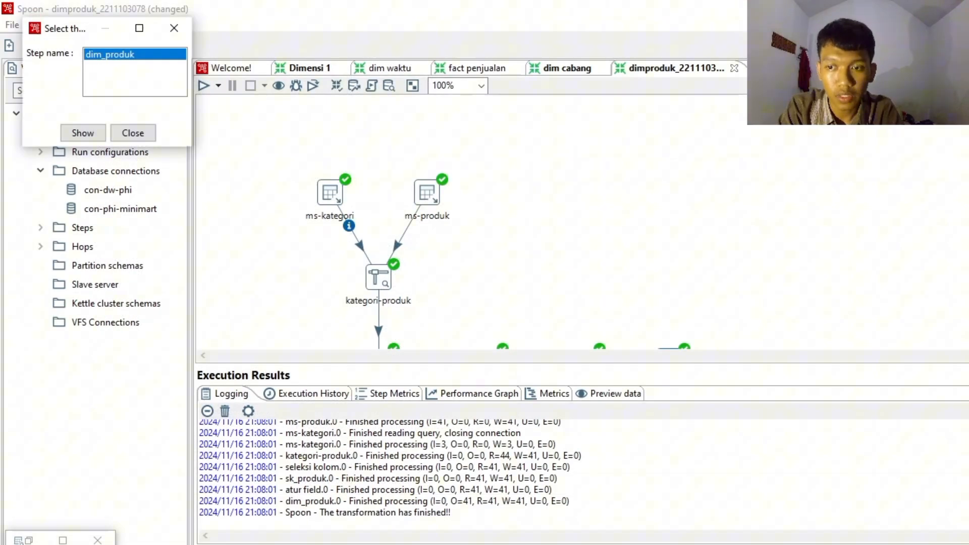
{"action": "left_click", "coordinate": [966, 376]}
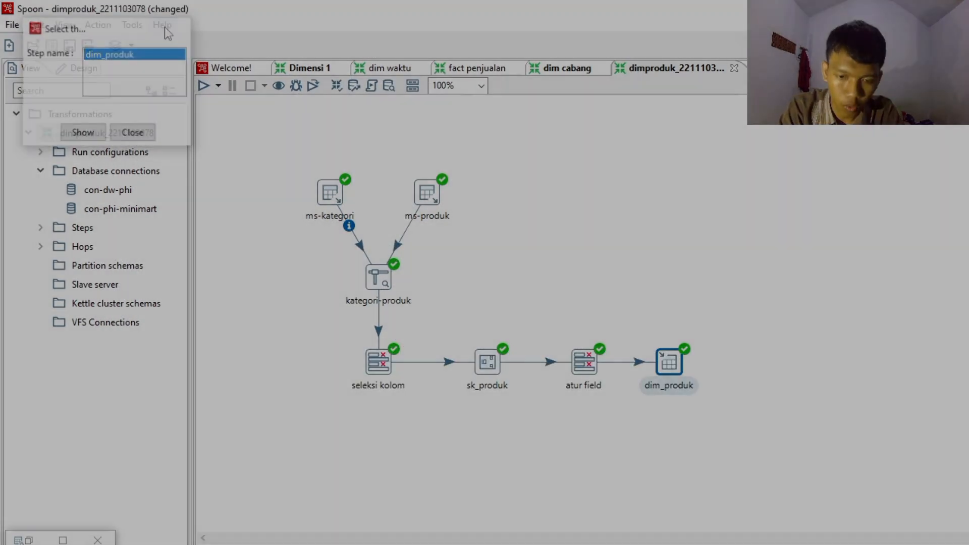
{"action": "left_click", "coordinate": [167, 27]}
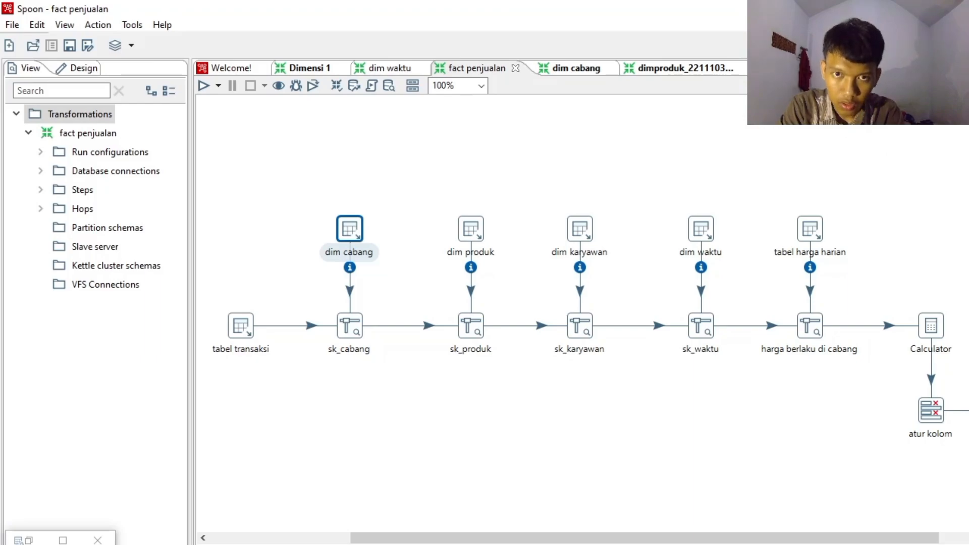
- Check the database connections of the fact penjualan transformation and review the tabel transaksi Table input query
{"action": "left_click", "coordinate": [41, 172]}
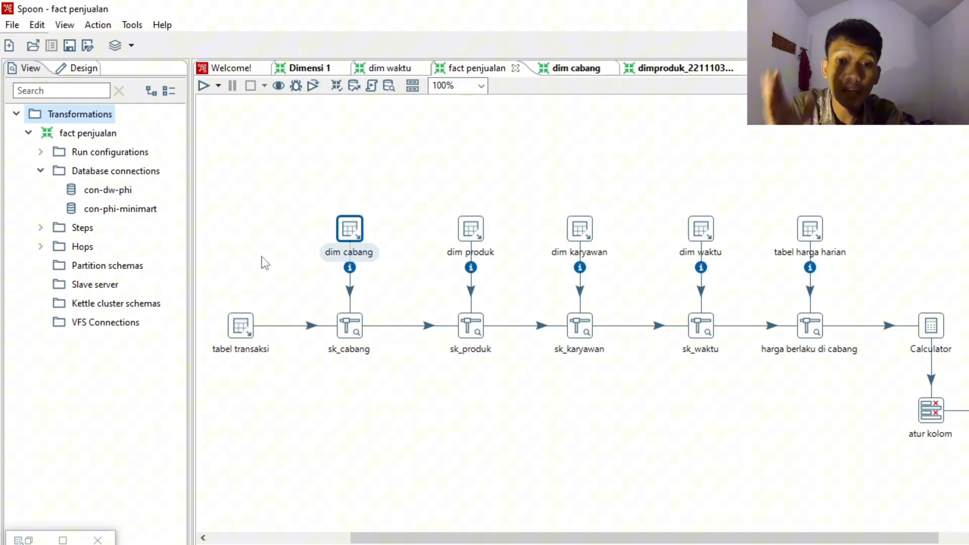
{"action": "double_click", "coordinate": [240, 327]}
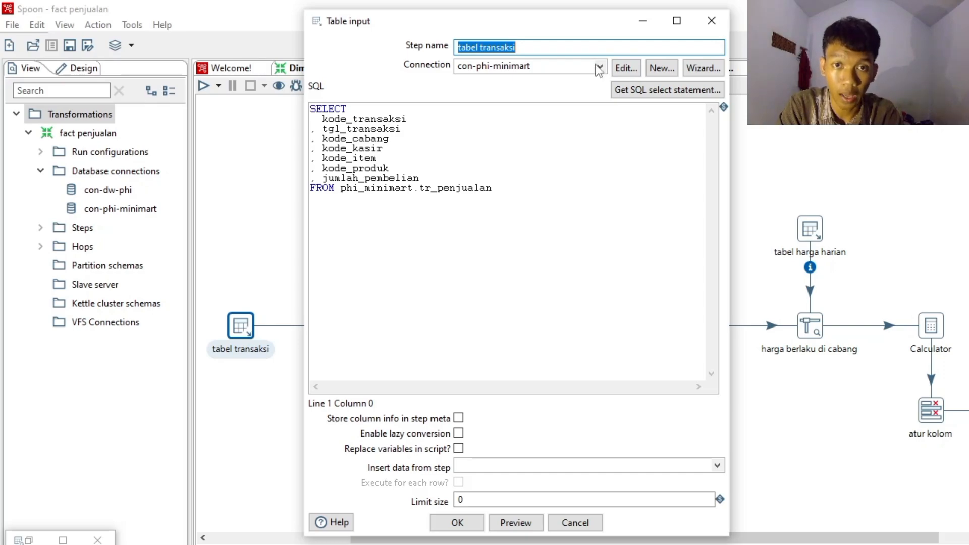
{"action": "left_click", "coordinate": [465, 522]}
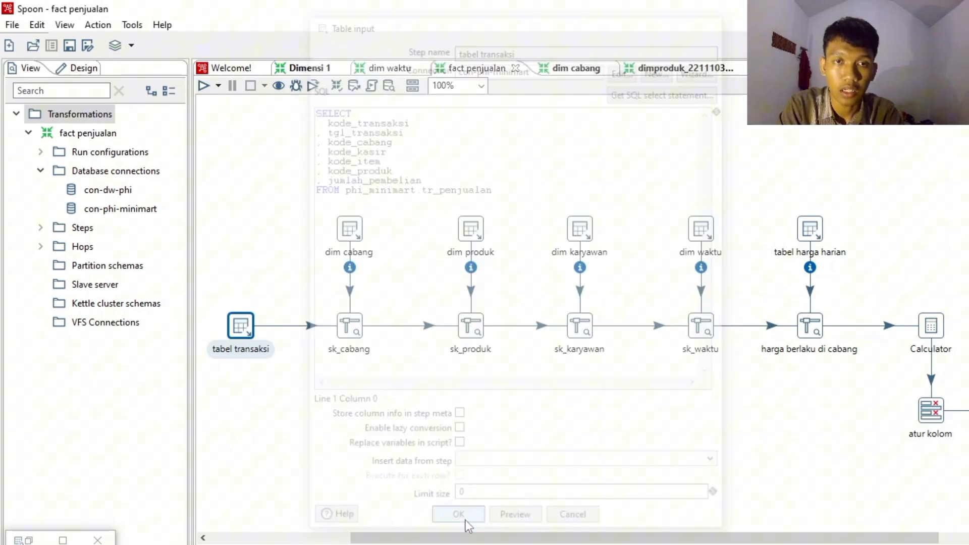
- Review the dim cabang Table input's connection and query, and the sk_cabang Stream lookup keys and retrieved fields
{"action": "double_click", "coordinate": [347, 242]}
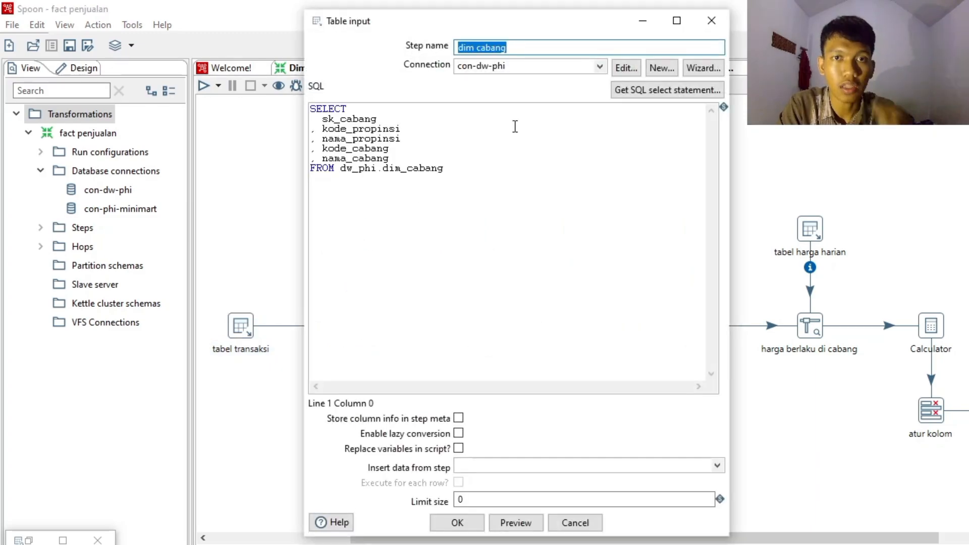
{"action": "left_click", "coordinate": [600, 68]}
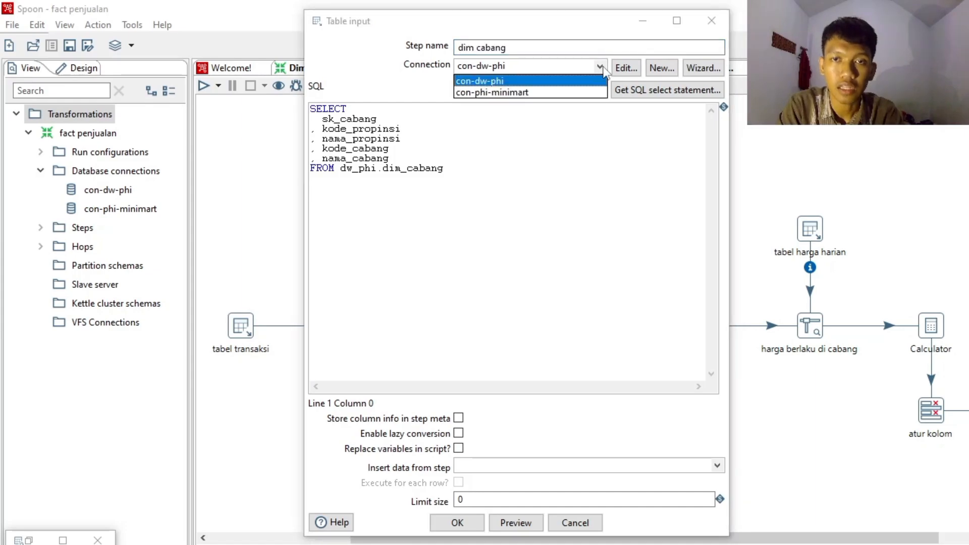
{"action": "left_click", "coordinate": [601, 67]}
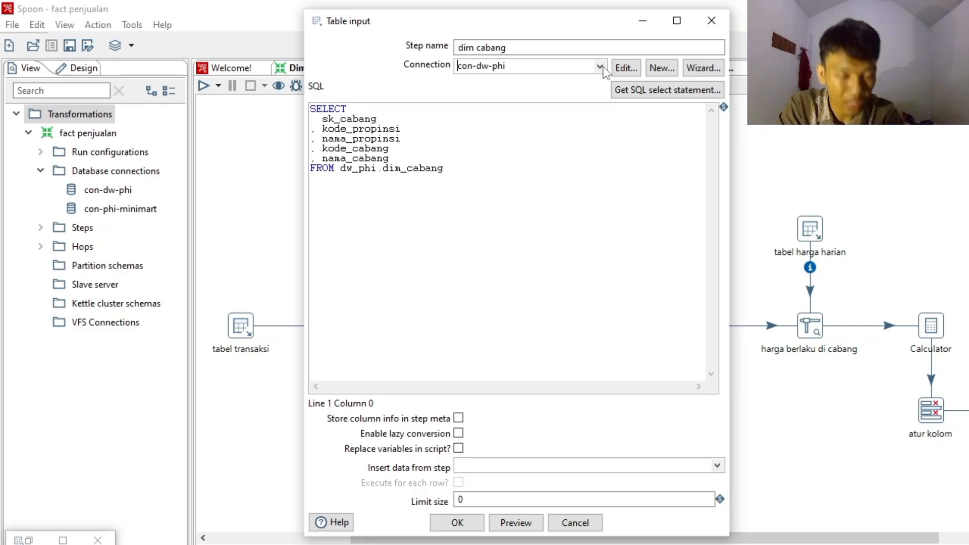
{"action": "left_click", "coordinate": [457, 525]}
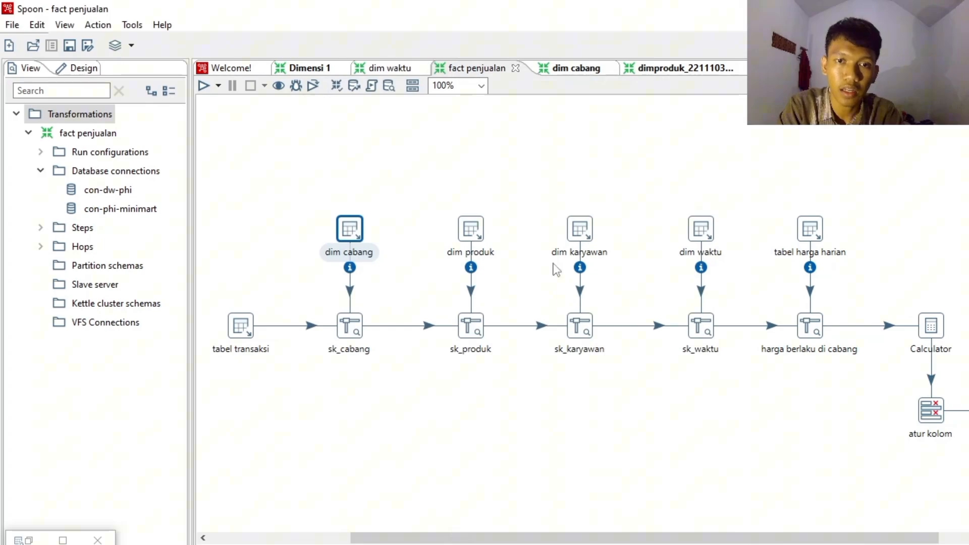
{"action": "double_click", "coordinate": [359, 331]}
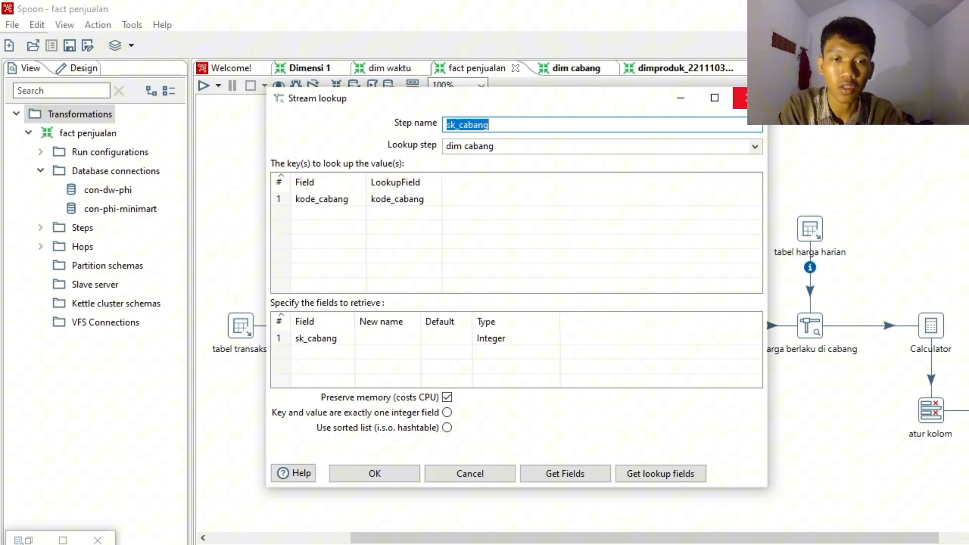
{"action": "left_click", "coordinate": [739, 97]}
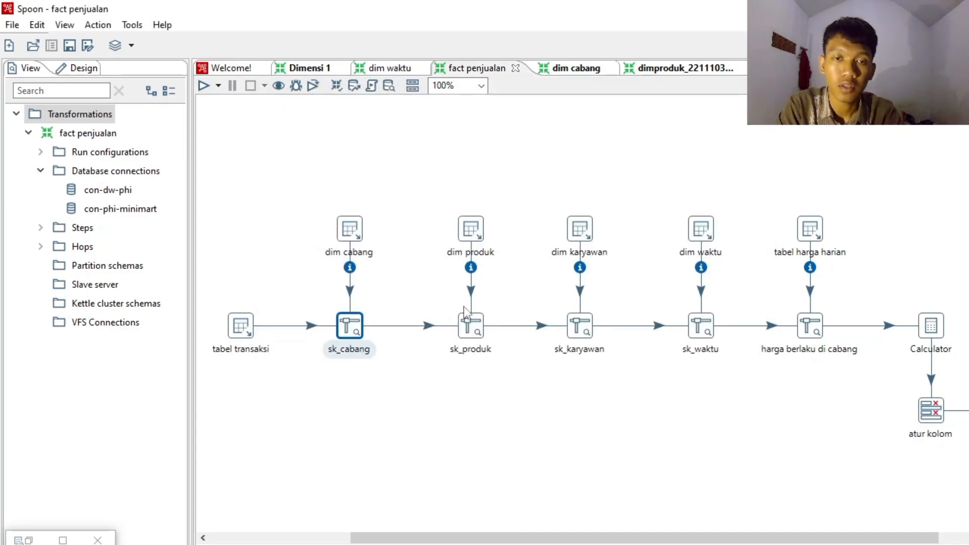
- Review the connection and SQL query of the dim produk Table input in the fact penjualan transformation
{"action": "double_click", "coordinate": [487, 244]}
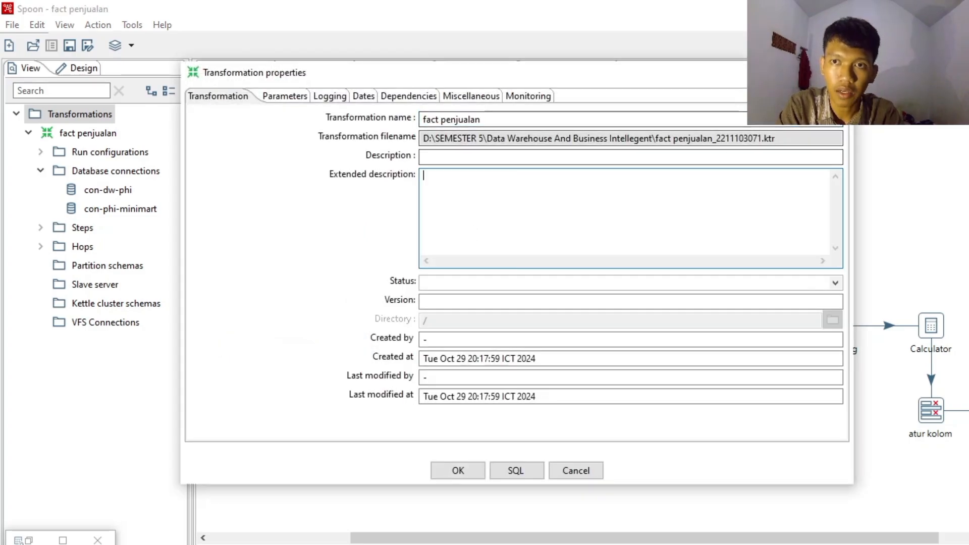
{"action": "key", "text": "Escape"}
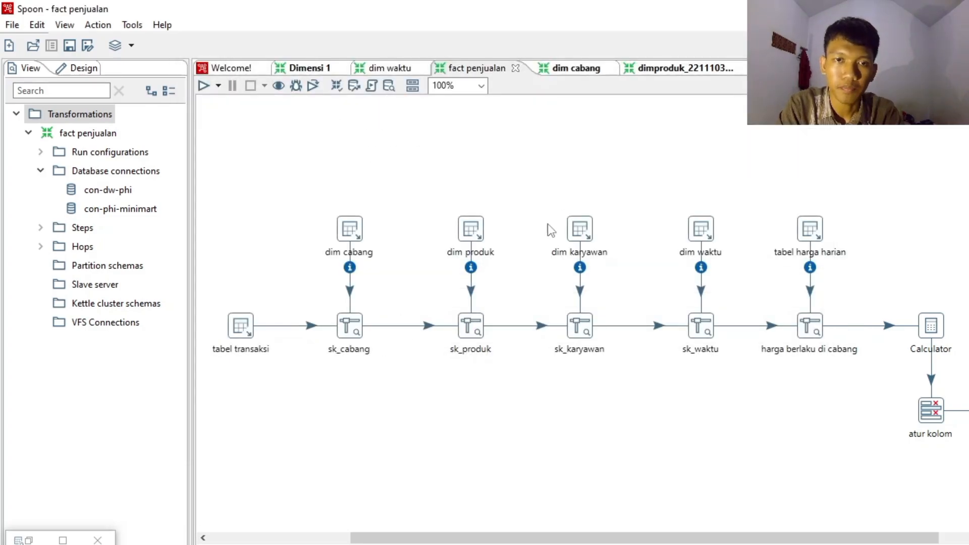
{"action": "double_click", "coordinate": [470, 231]}
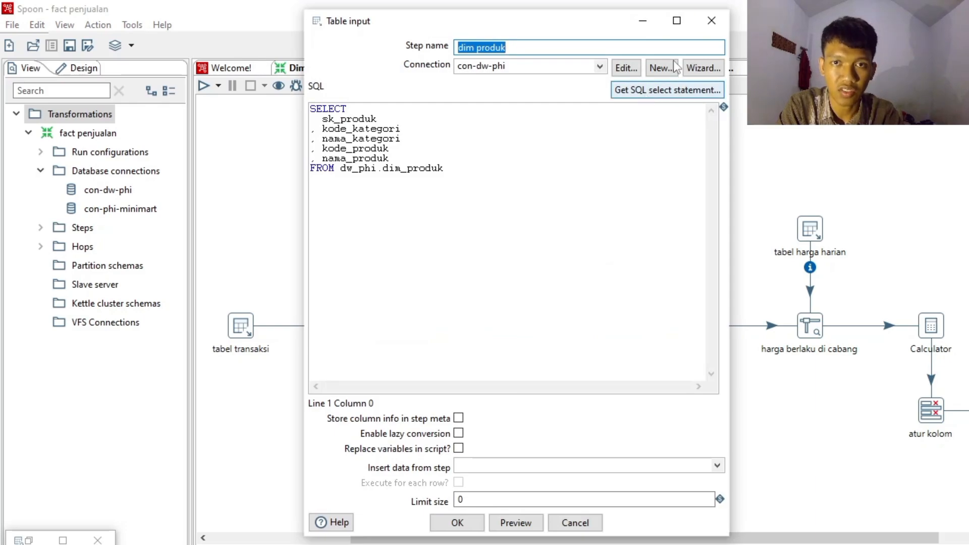
{"action": "left_click", "coordinate": [711, 22]}
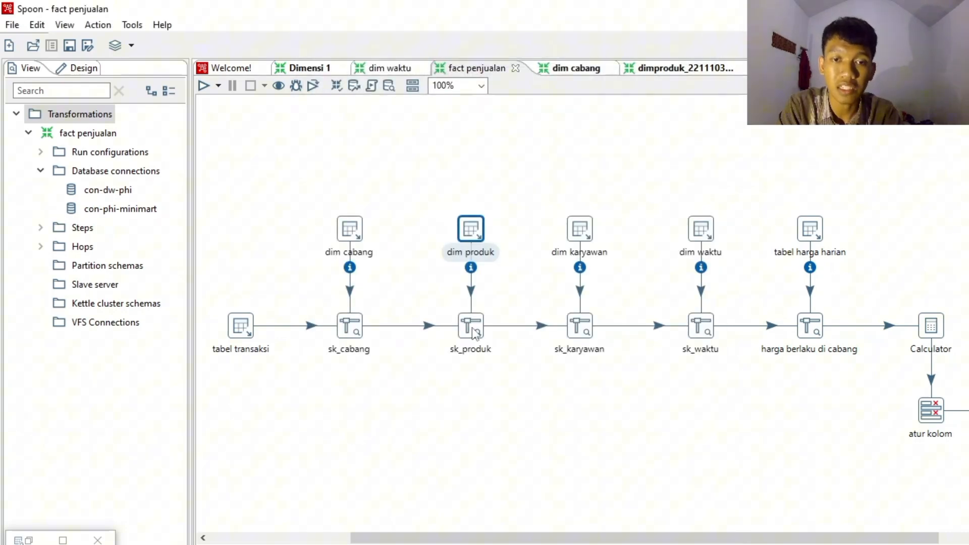
{"action": "mouse_move", "coordinate": [473, 326]}
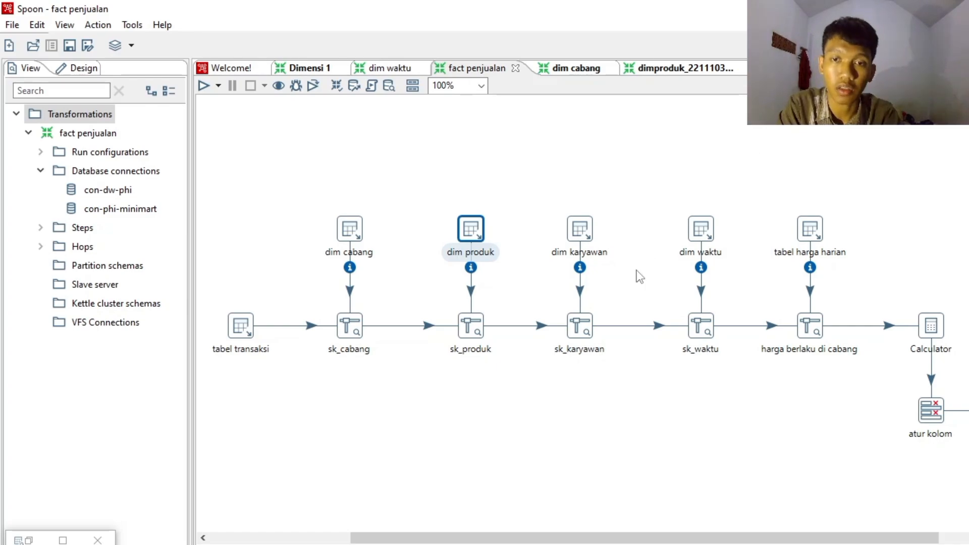
- Review the connection and SQL query of the dim karyawan Table input in the fact penjualan transformation
{"action": "left_click", "coordinate": [583, 238]}
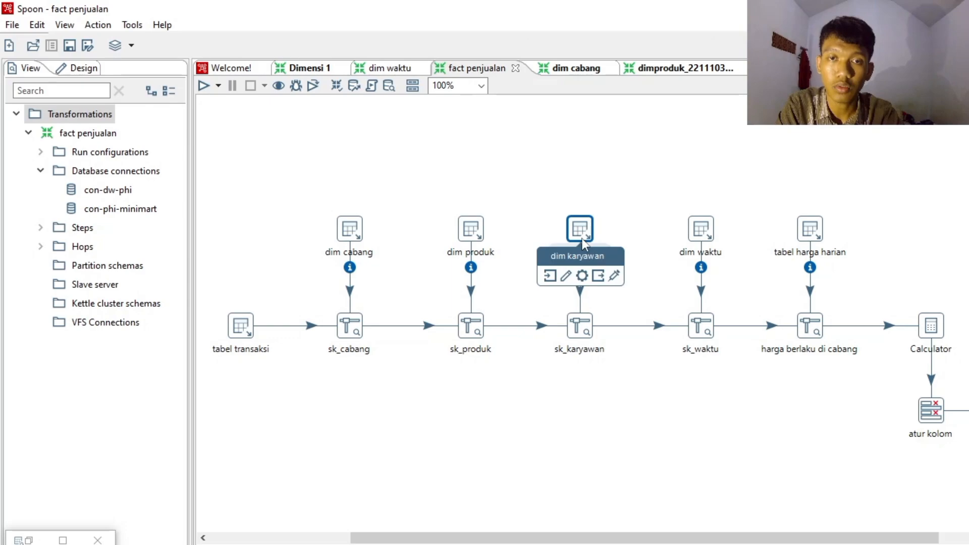
{"action": "double_click", "coordinate": [582, 238]}
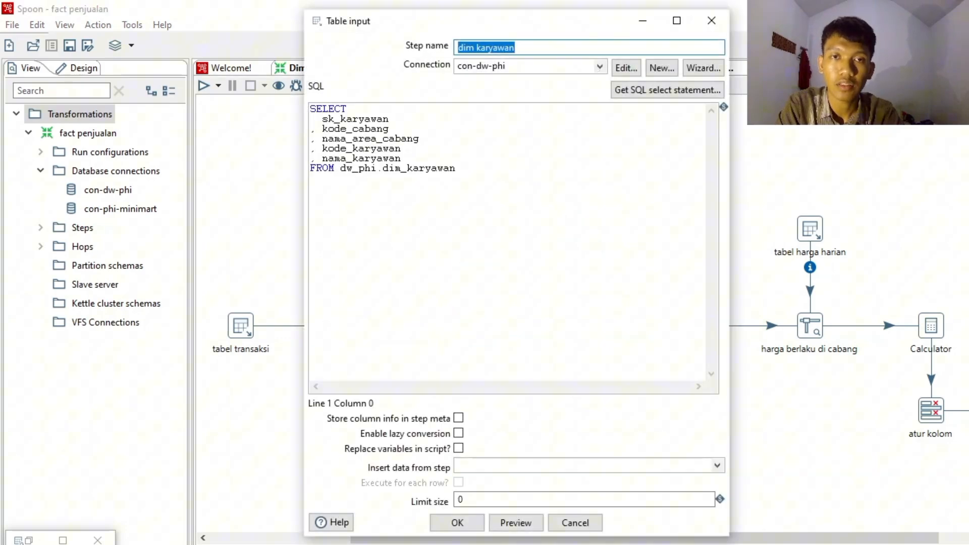
{"action": "left_click", "coordinate": [712, 20]}
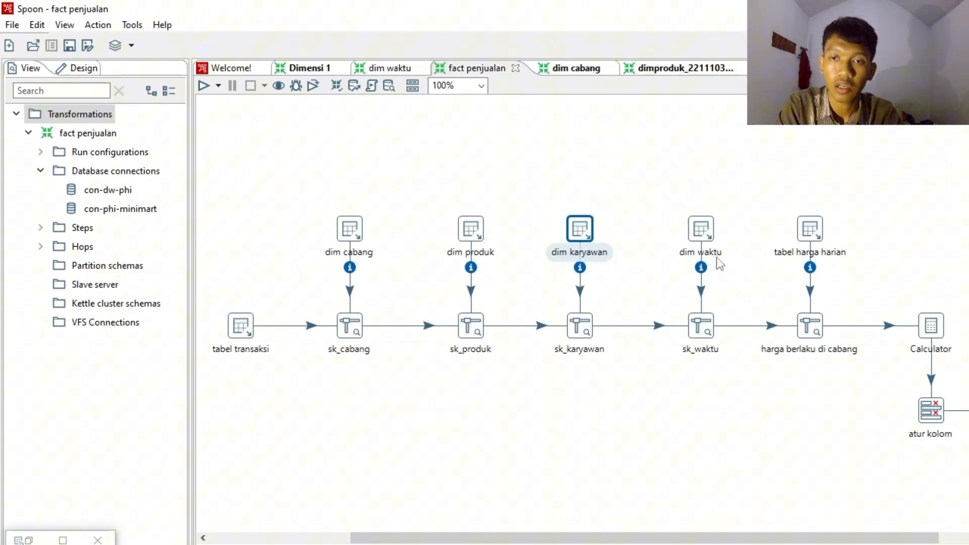
- Review the tabel harga harian Table input query and the harga berlaku di cabang Stream lookup keys and retrieved field
{"action": "double_click", "coordinate": [816, 245]}
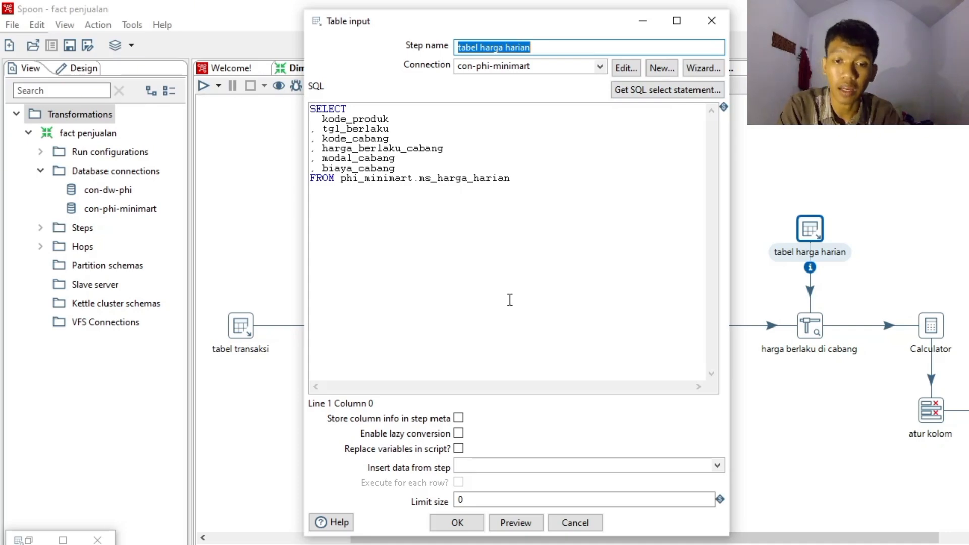
{"action": "left_click", "coordinate": [457, 522]}
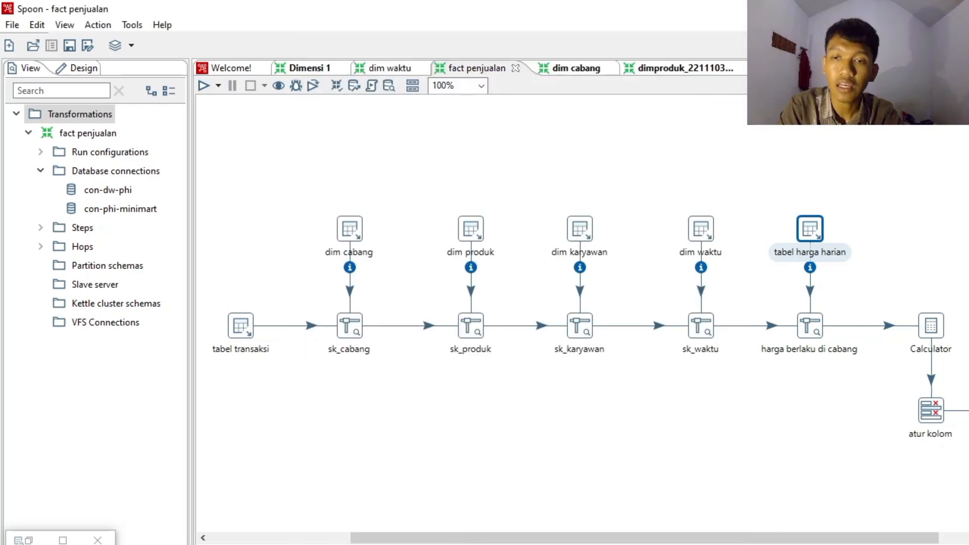
{"action": "double_click", "coordinate": [818, 336]}
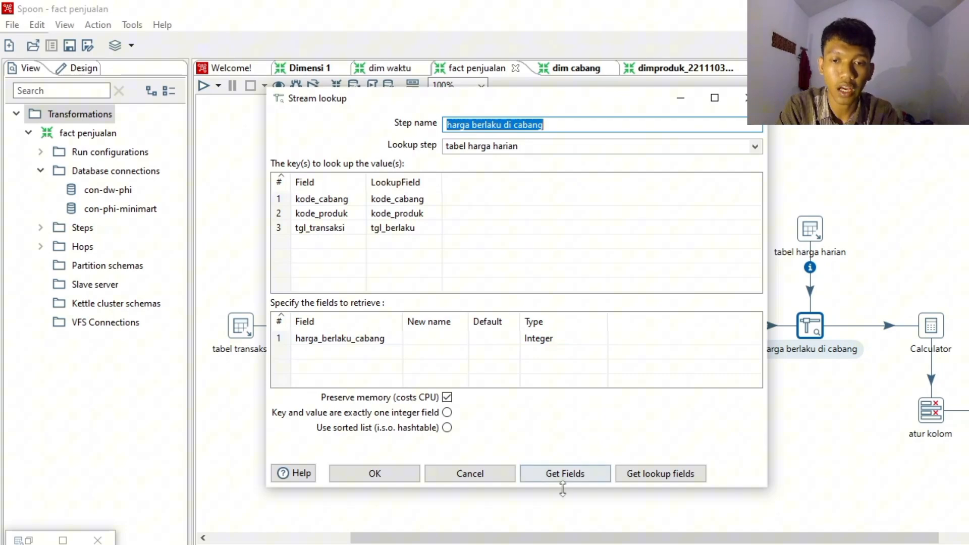
{"action": "left_click", "coordinate": [386, 477]}
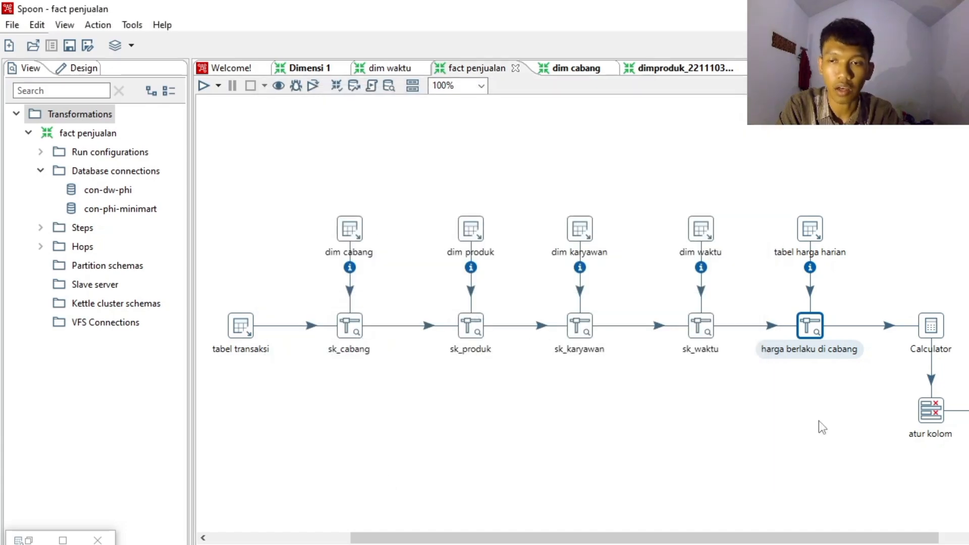
- Review the Calculator step's total_jual formula and its input fields
{"action": "left_click_drag", "start_coordinate": [627, 537], "coordinate": [816, 520]}
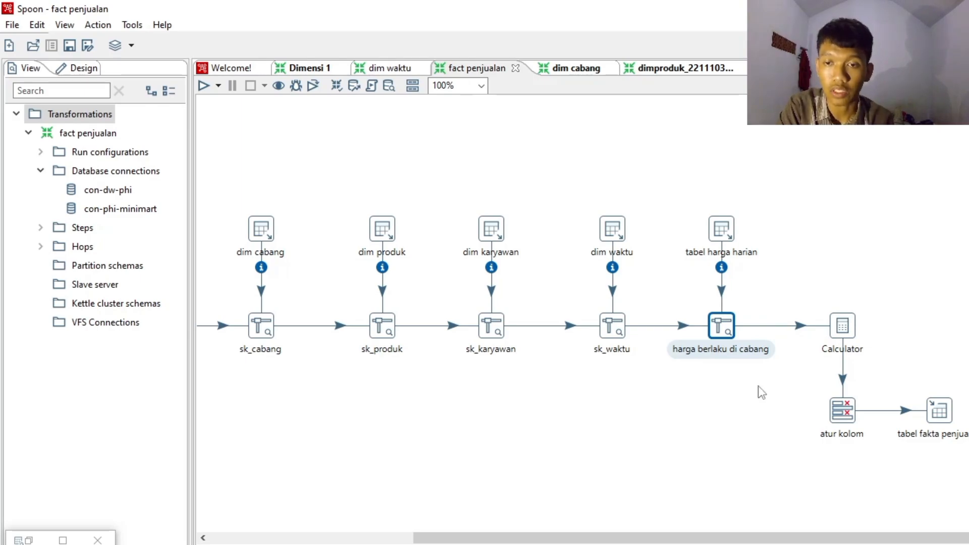
{"action": "double_click", "coordinate": [842, 327]}
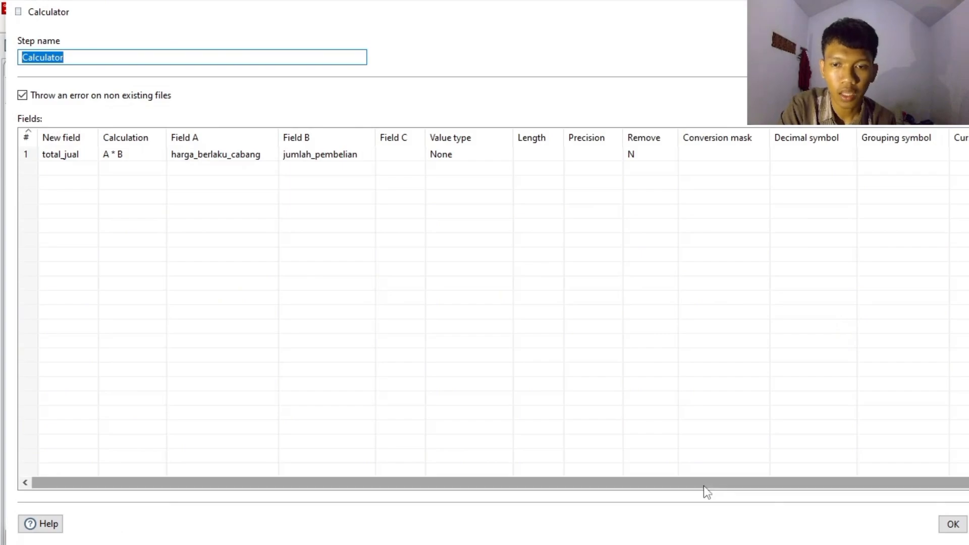
{"action": "left_click_drag", "start_coordinate": [701, 486], "coordinate": [606, 482]}
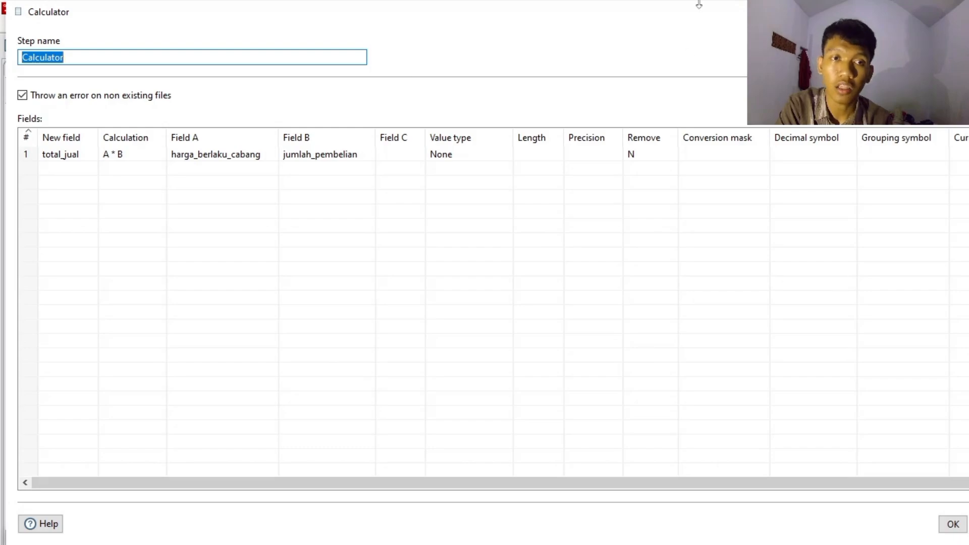
{"action": "left_click", "coordinate": [951, 525]}
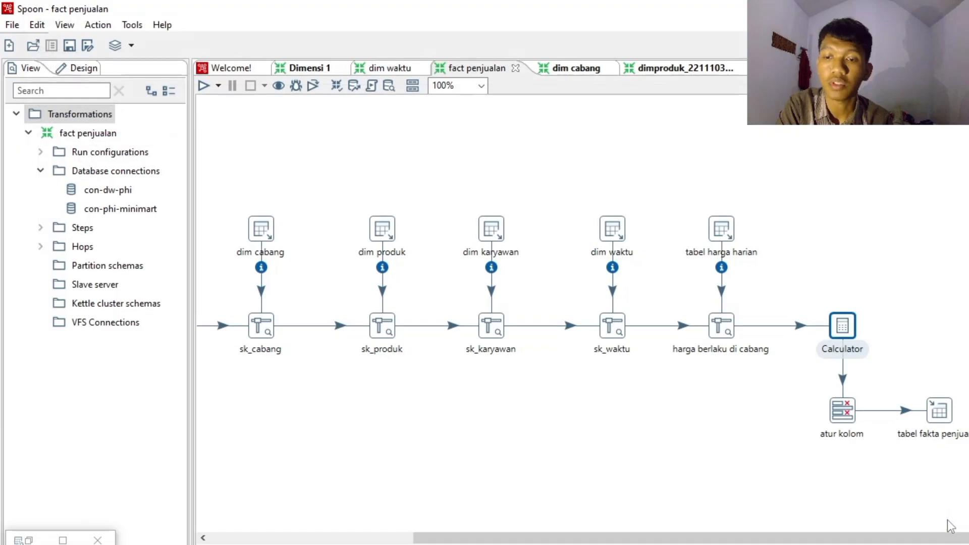
- Review the selected fields and meta-data settings of the atur kolom Select values step
{"action": "double_click", "coordinate": [847, 415]}
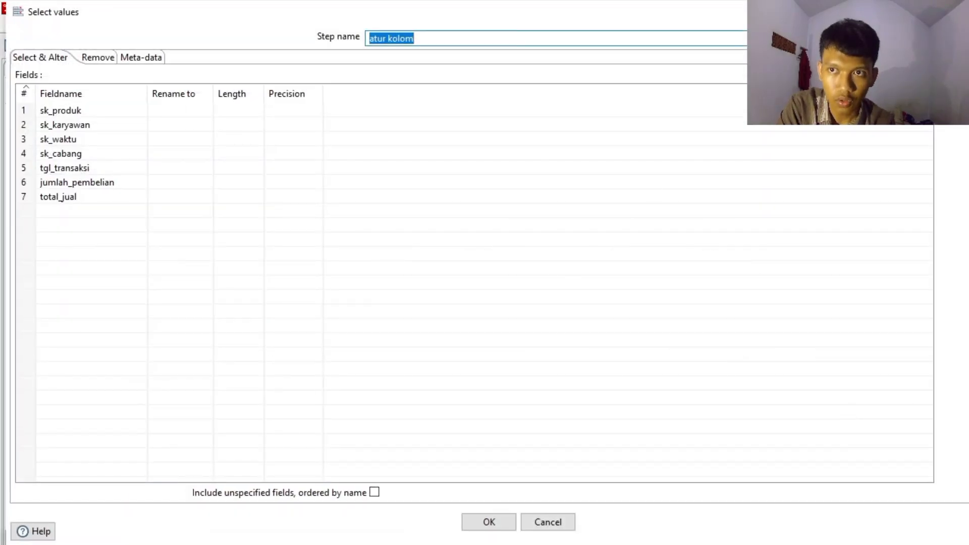
{"action": "left_click", "coordinate": [965, 11]}
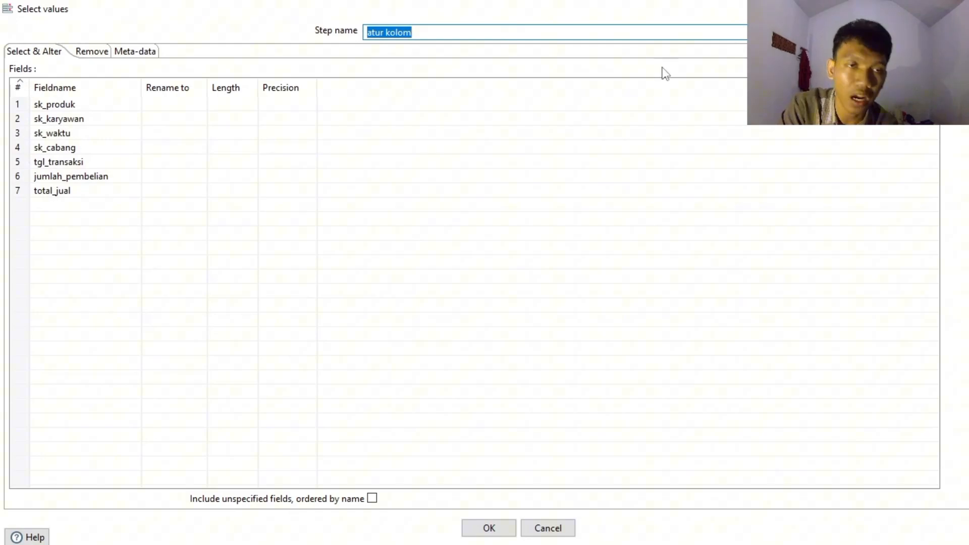
{"action": "left_click", "coordinate": [145, 55]}
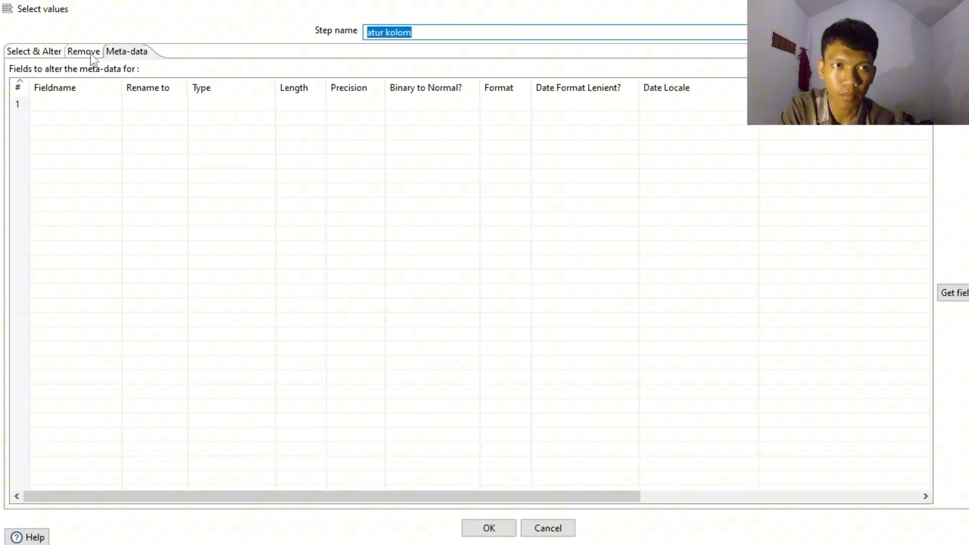
{"action": "left_click", "coordinate": [31, 52]}
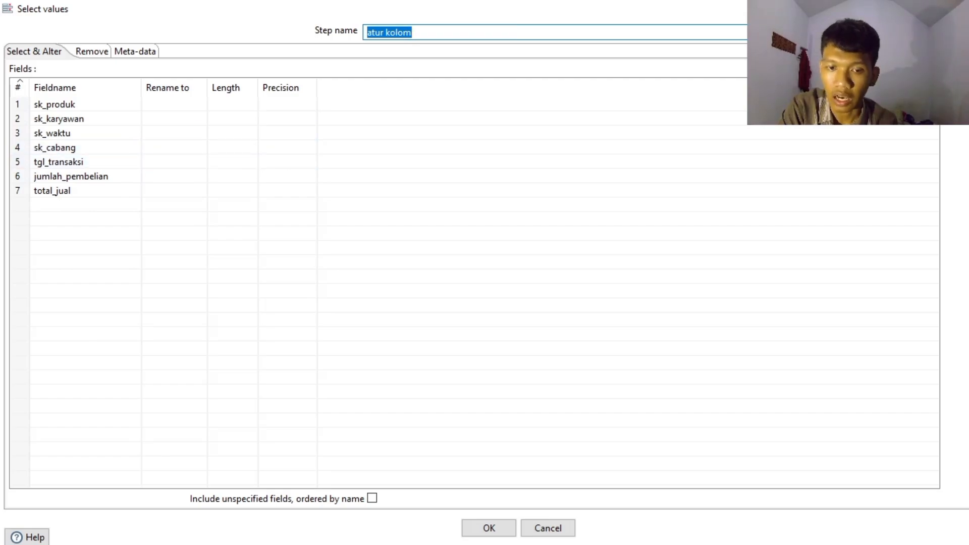
{"action": "left_click", "coordinate": [490, 521]}
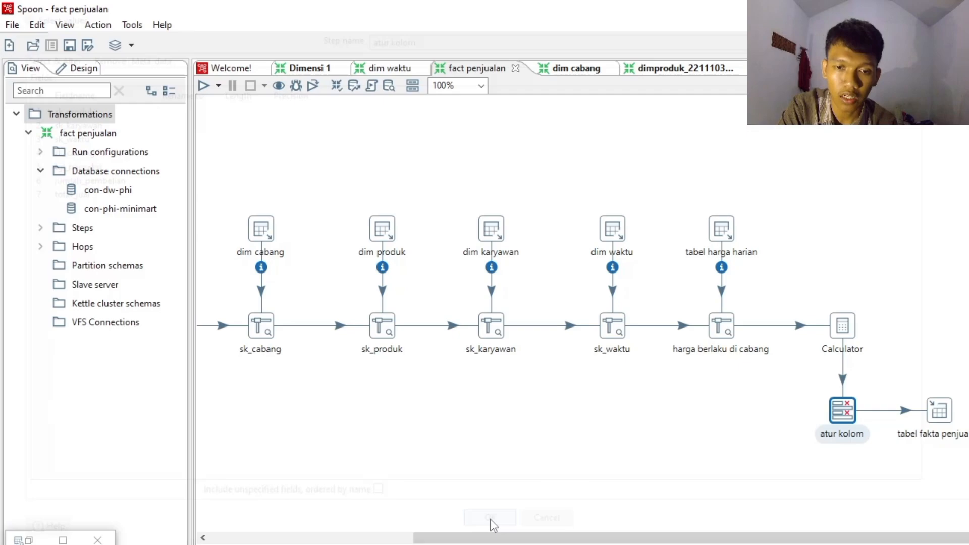
- Create the fact_penjualan table by executing the SQL generated by the tabel fakta penjualan Table output, and close its dialogs
{"action": "left_click", "coordinate": [945, 411]}
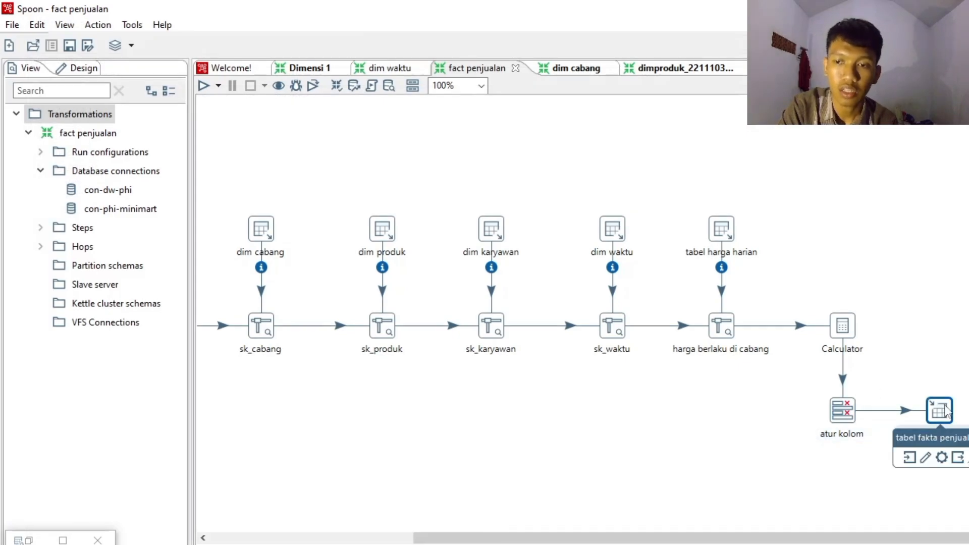
{"action": "double_click", "coordinate": [945, 411]}
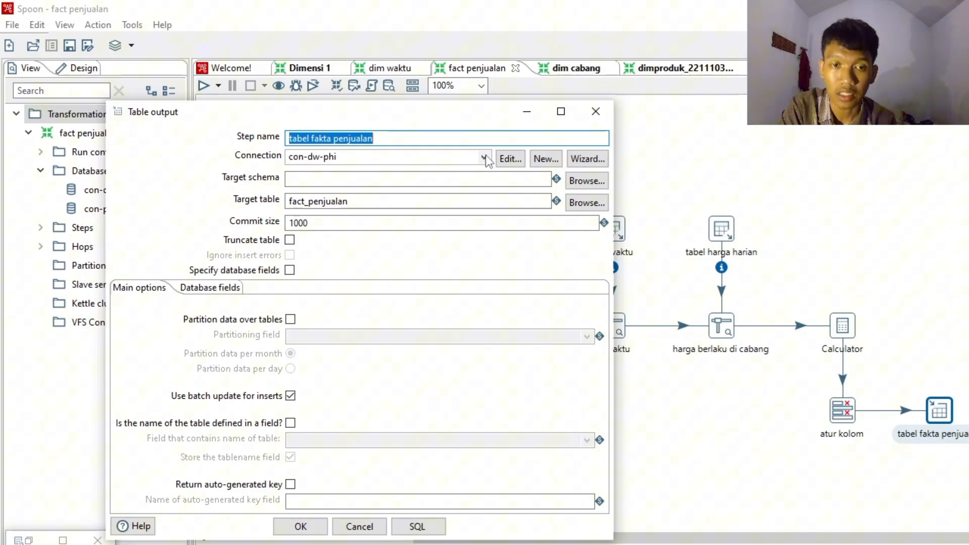
{"action": "left_click", "coordinate": [423, 525]}
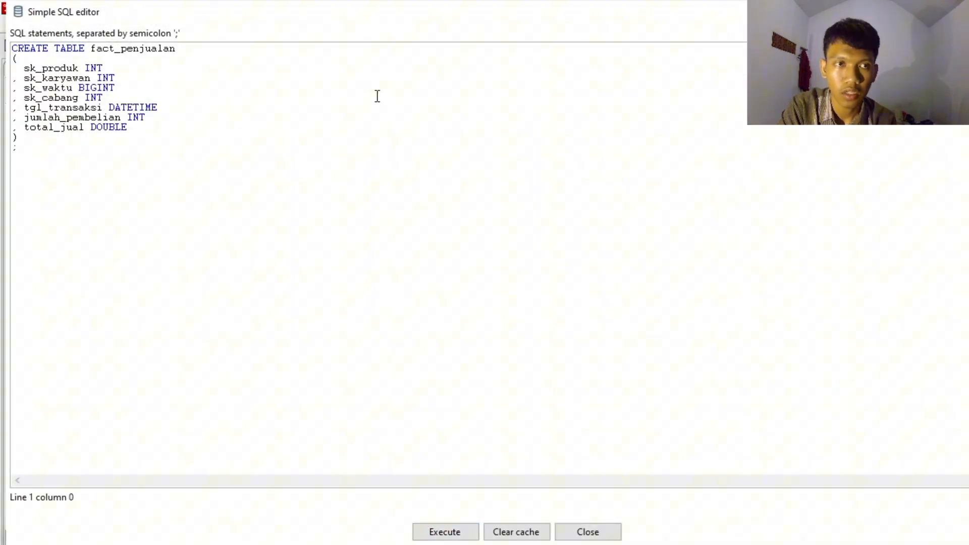
{"action": "left_click", "coordinate": [456, 536]}
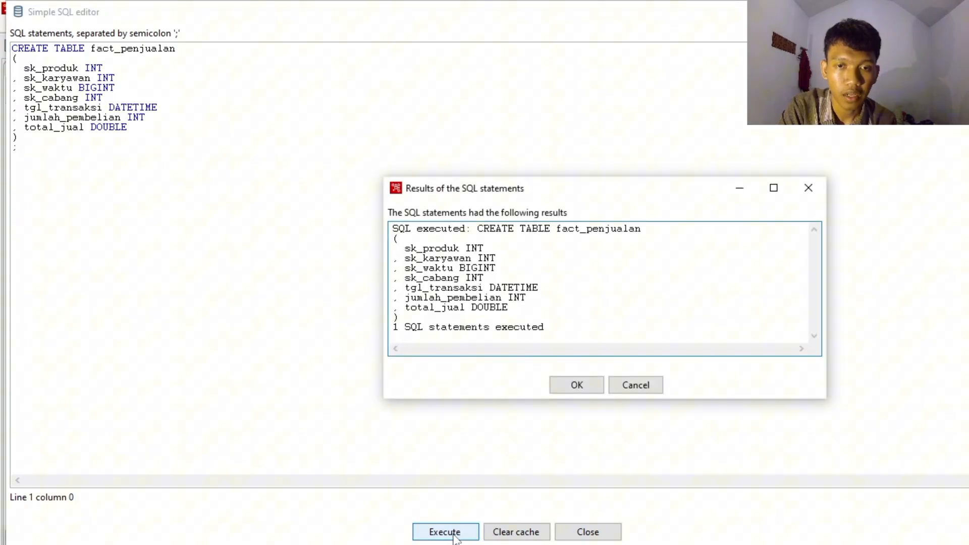
{"action": "left_click", "coordinate": [598, 389]}
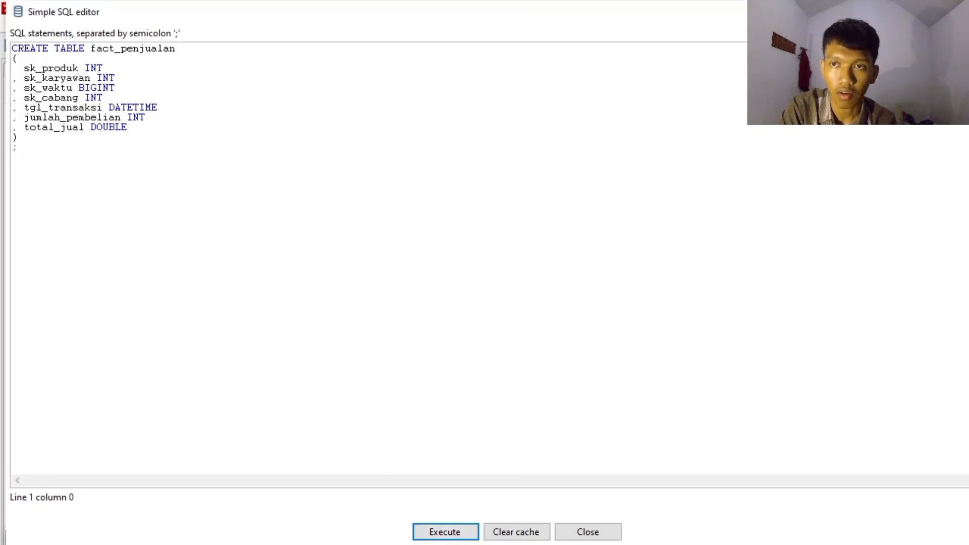
{"action": "left_click", "coordinate": [959, 12]}
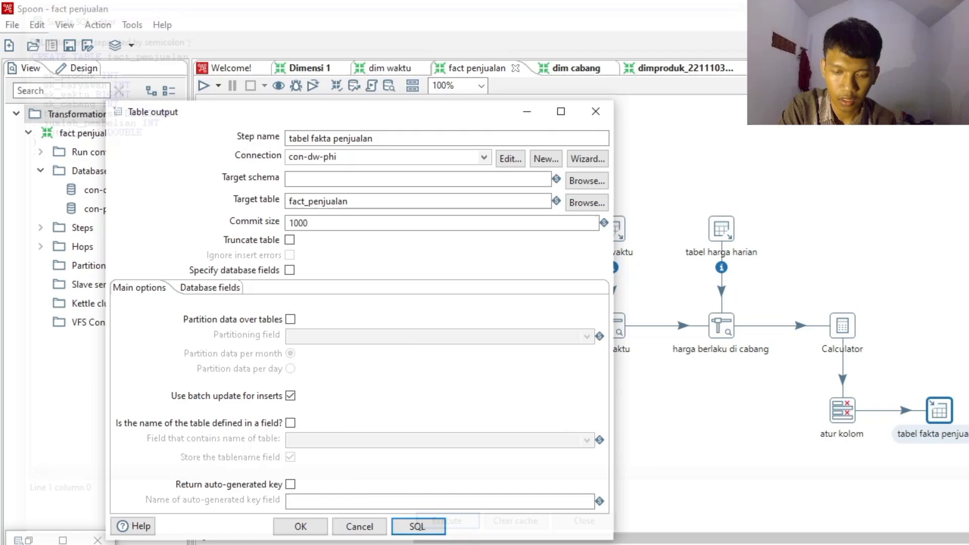
{"action": "left_click", "coordinate": [596, 112]}
- Run a quick preview of the tabel fakta penjualan step, examine its rows, and close the preview
{"action": "right_click", "coordinate": [927, 414]}
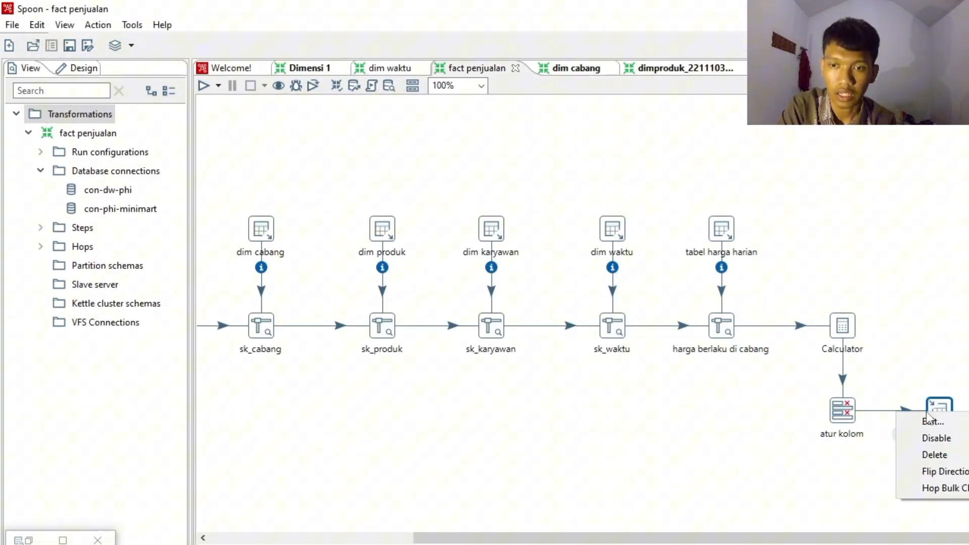
{"action": "left_click", "coordinate": [936, 412]}
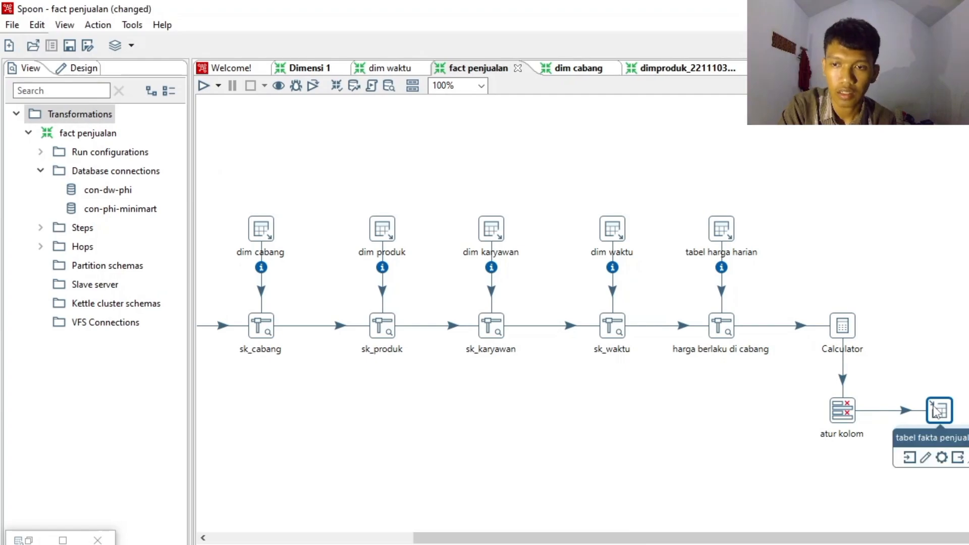
{"action": "right_click", "coordinate": [937, 411]}
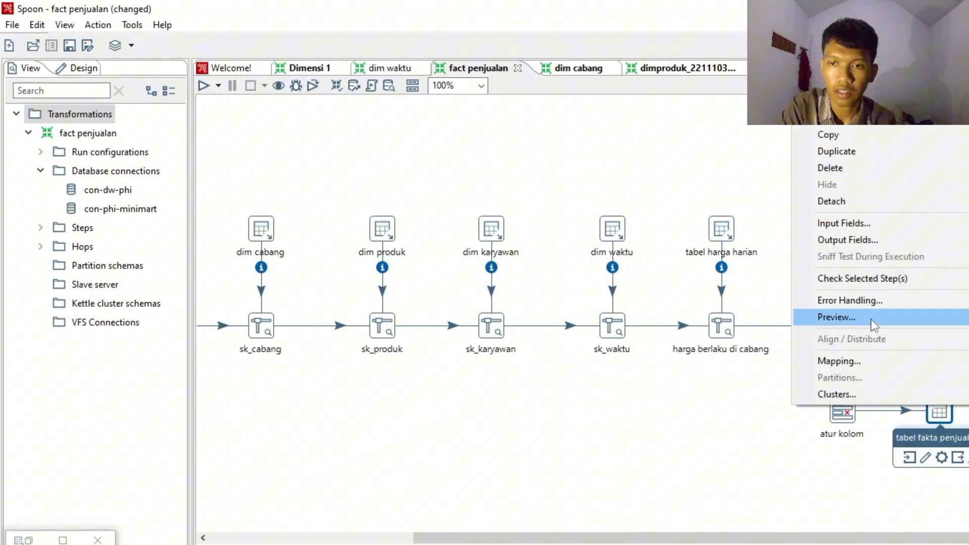
{"action": "left_click", "coordinate": [871, 318]}
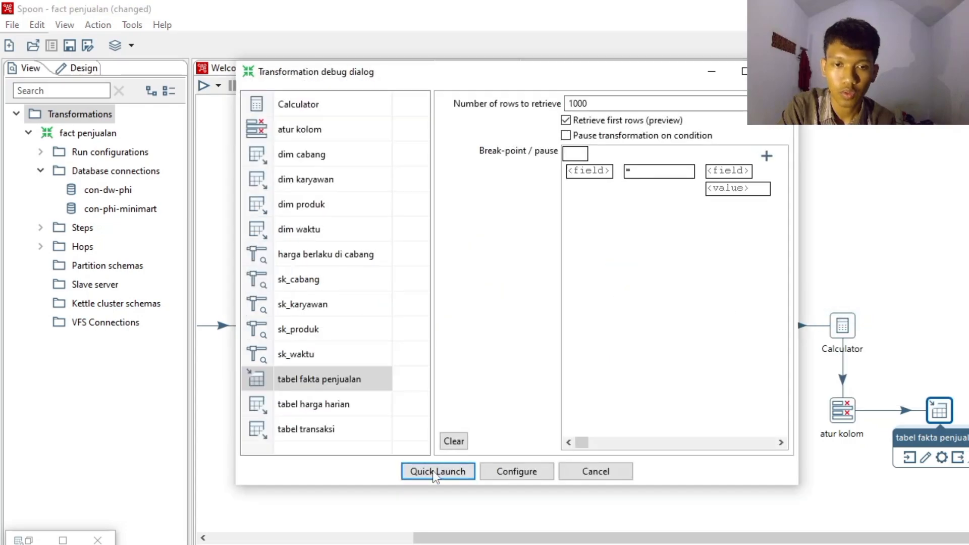
{"action": "left_click", "coordinate": [437, 473]}
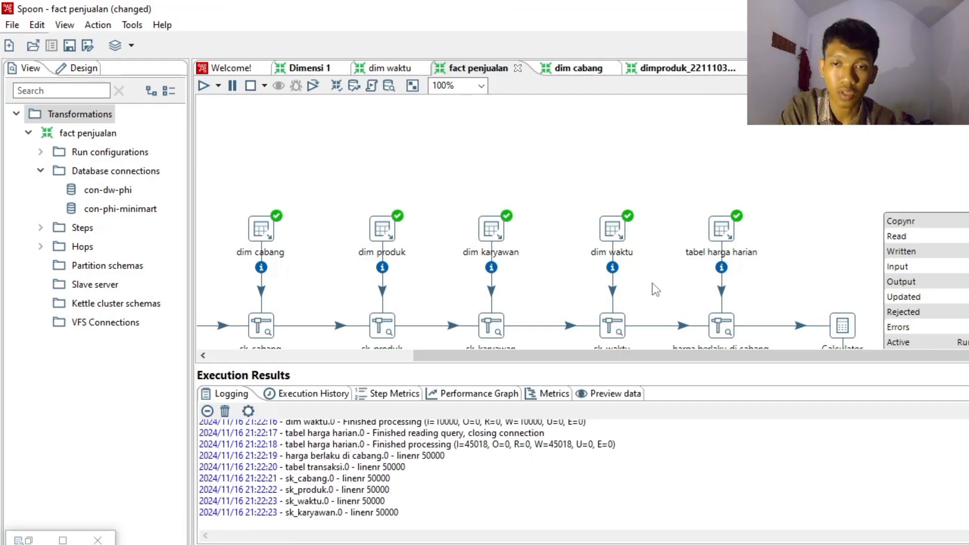
{"action": "scroll", "coordinate": [652, 283], "scroll_direction": "down", "scroll_amount": 3}
{"action": "scroll", "coordinate": [583, 222], "scroll_direction": "down", "scroll_amount": 1}
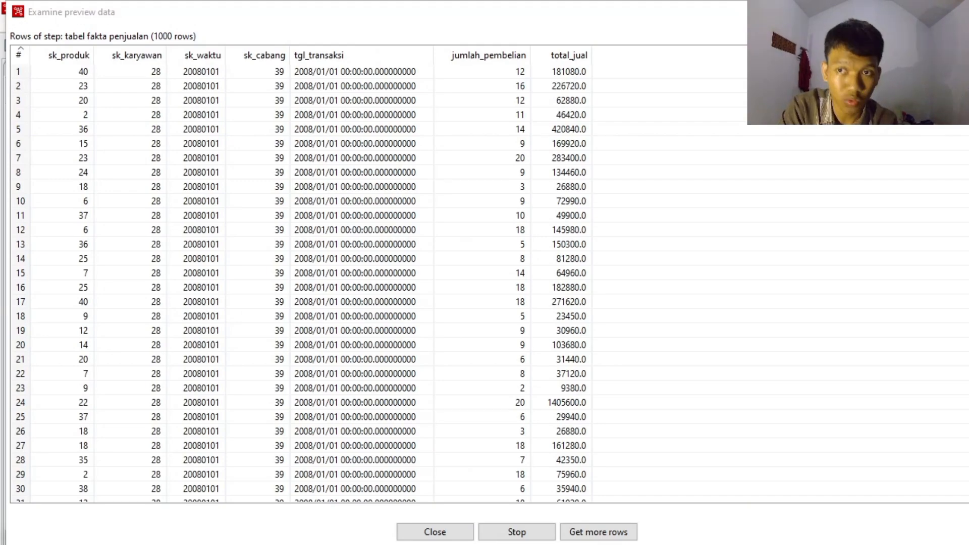
{"action": "left_click", "coordinate": [447, 538]}
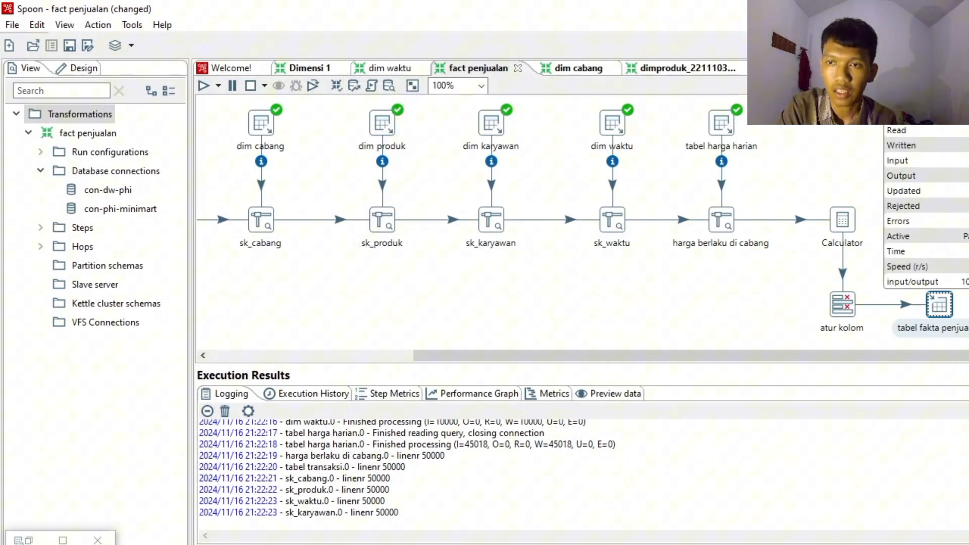
{"action": "scroll", "coordinate": [583, 226], "scroll_direction": "up", "scroll_amount": 3}
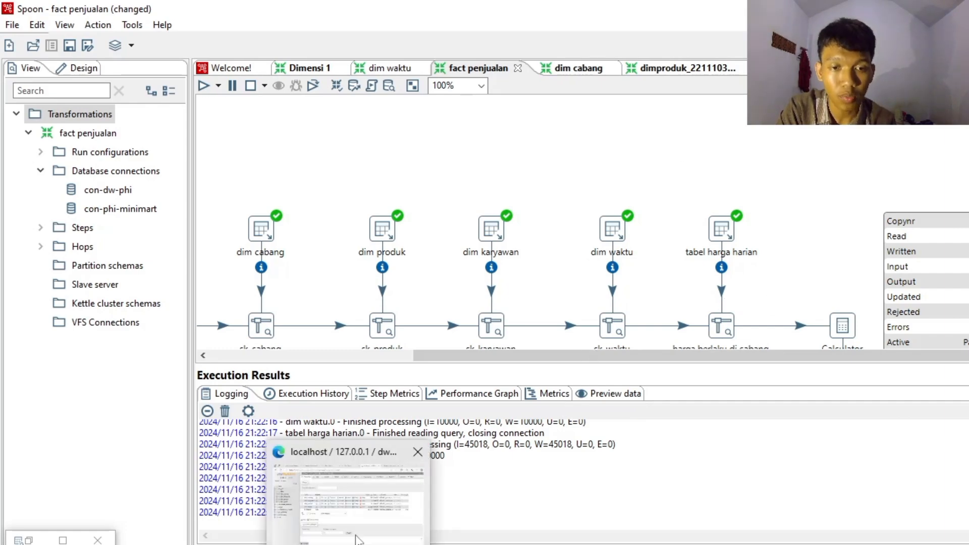
- Switch to phpMyAdmin in the browser and reload the dw_phi database structure page
{"action": "left_click", "coordinate": [356, 538]}
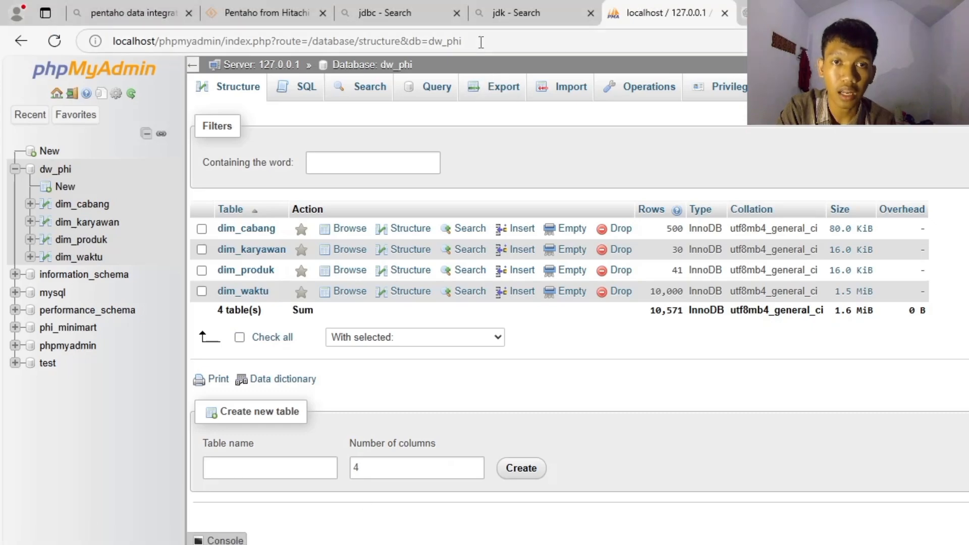
{"action": "left_click", "coordinate": [480, 42]}
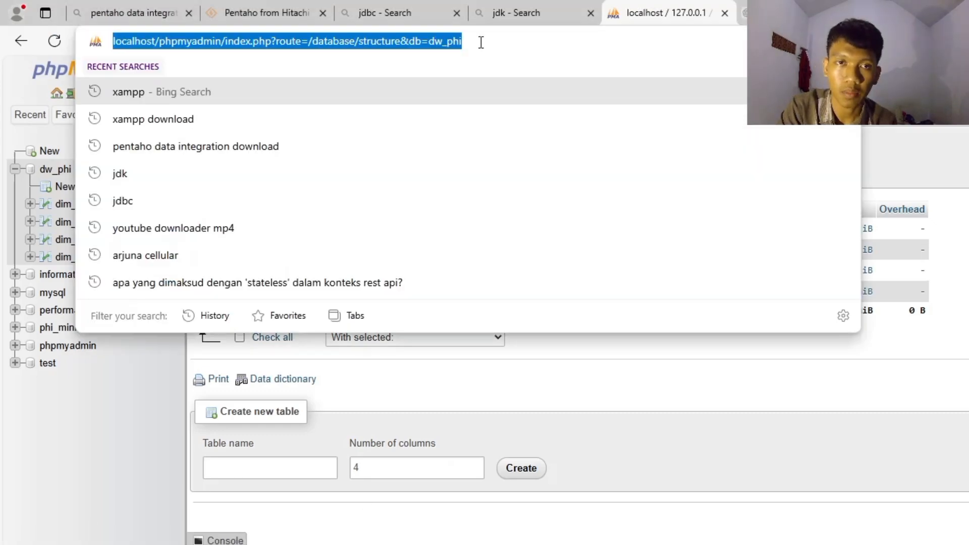
{"action": "key", "text": "Return"}
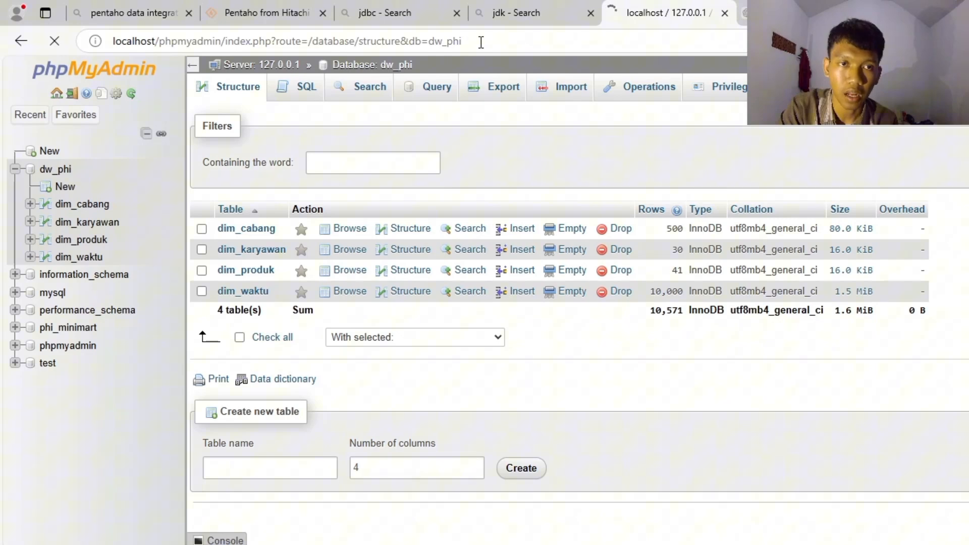